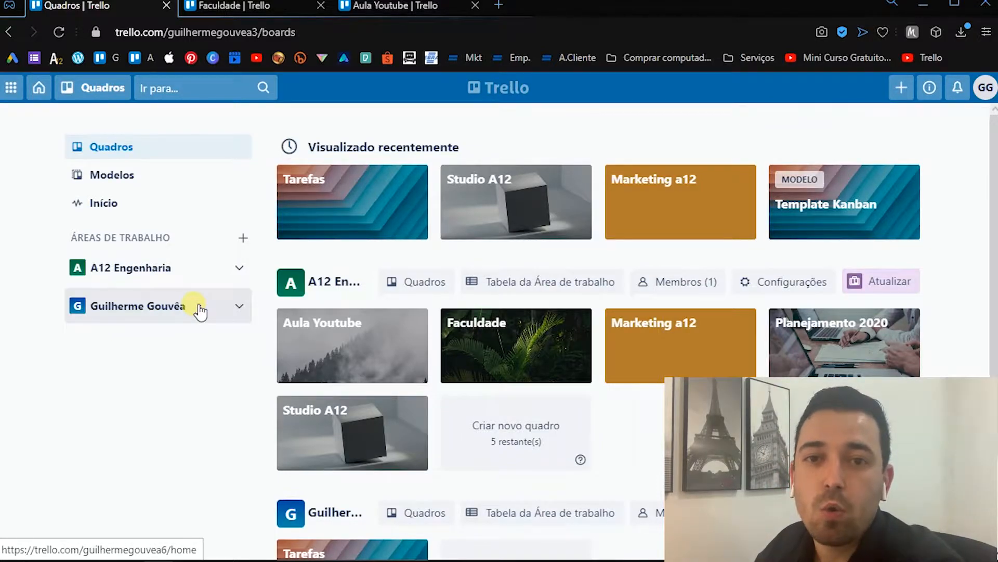
- Open the Tarefas board from the personal workspace in the boards overview
{"action": "scroll", "coordinate": [370, 338], "scroll_direction": "down", "scroll_amount": 2}
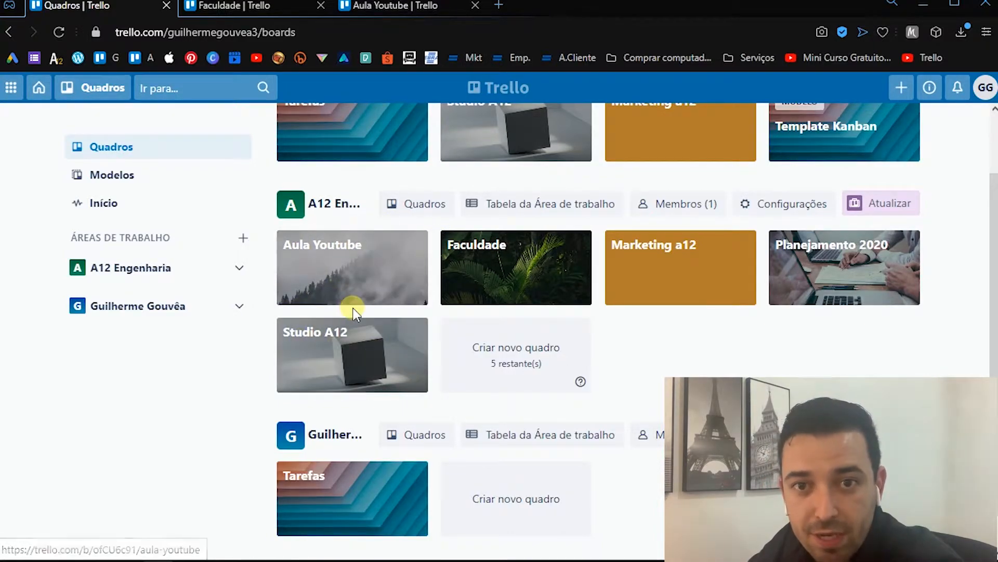
{"action": "scroll", "coordinate": [265, 426], "scroll_direction": "down", "scroll_amount": 1}
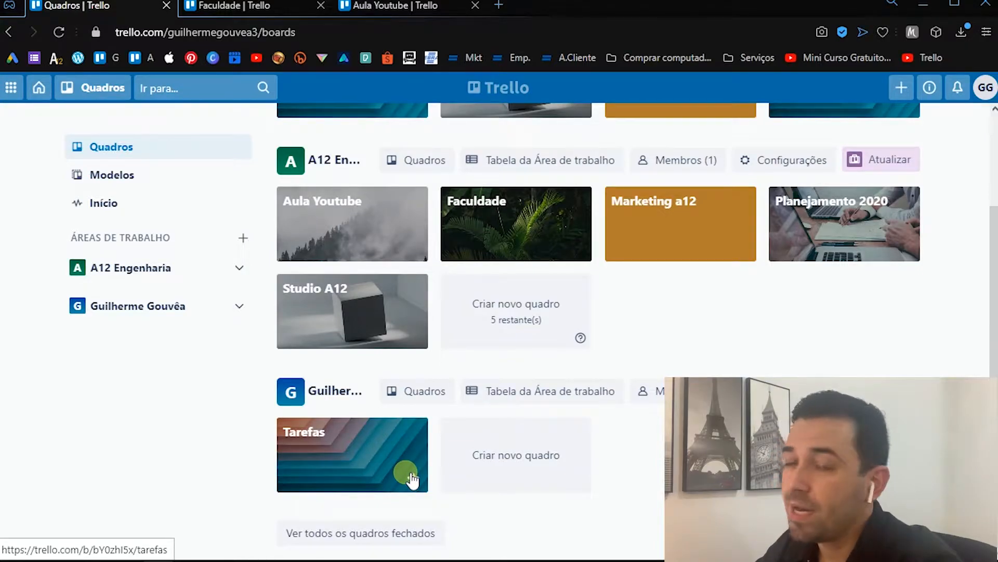
{"action": "left_click", "coordinate": [388, 459]}
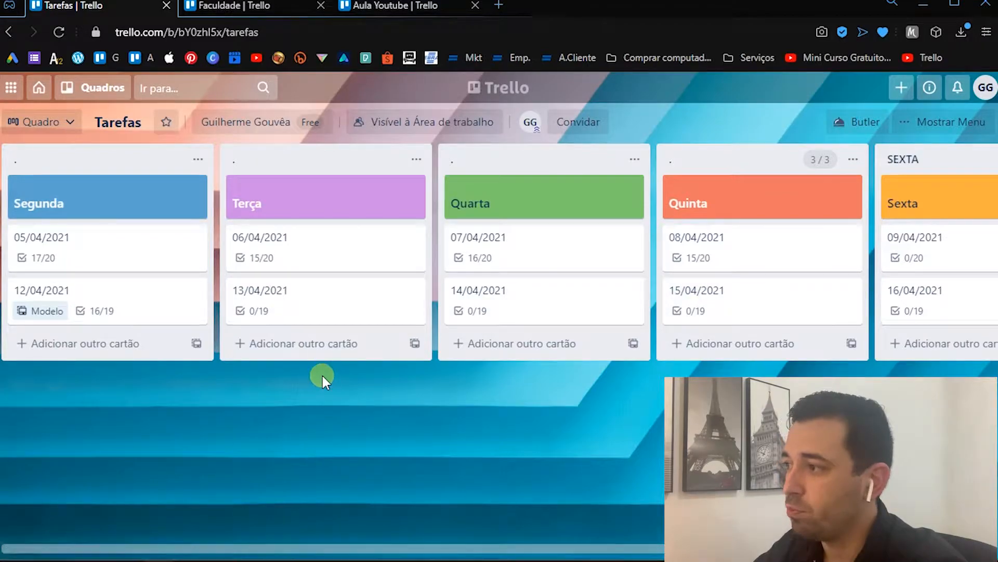
- Open the 13/04/2021 card in the Terça column and examine its Tarefas and Inglês checklists
{"action": "left_click", "coordinate": [292, 302]}
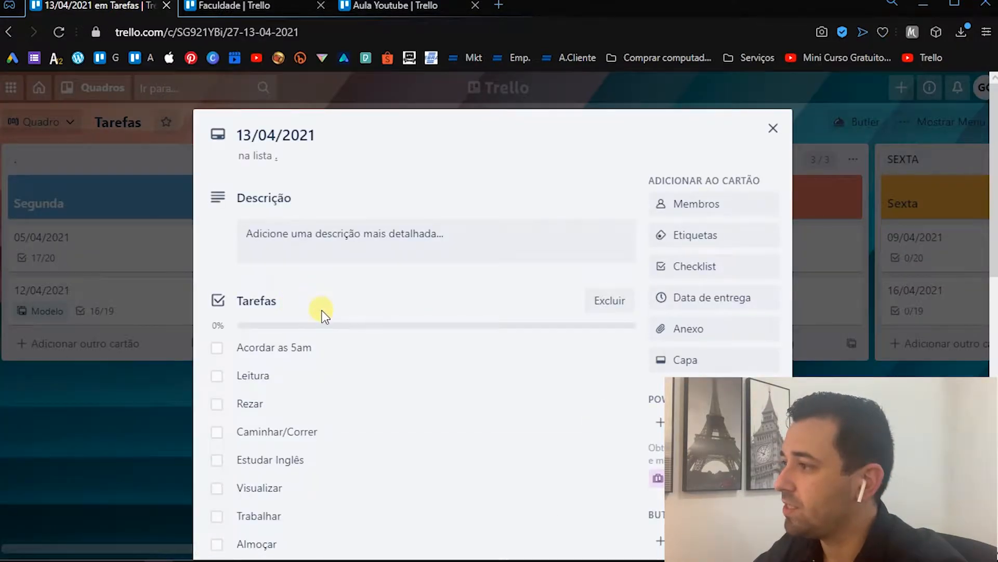
{"action": "scroll", "coordinate": [322, 310], "scroll_direction": "down", "scroll_amount": 2}
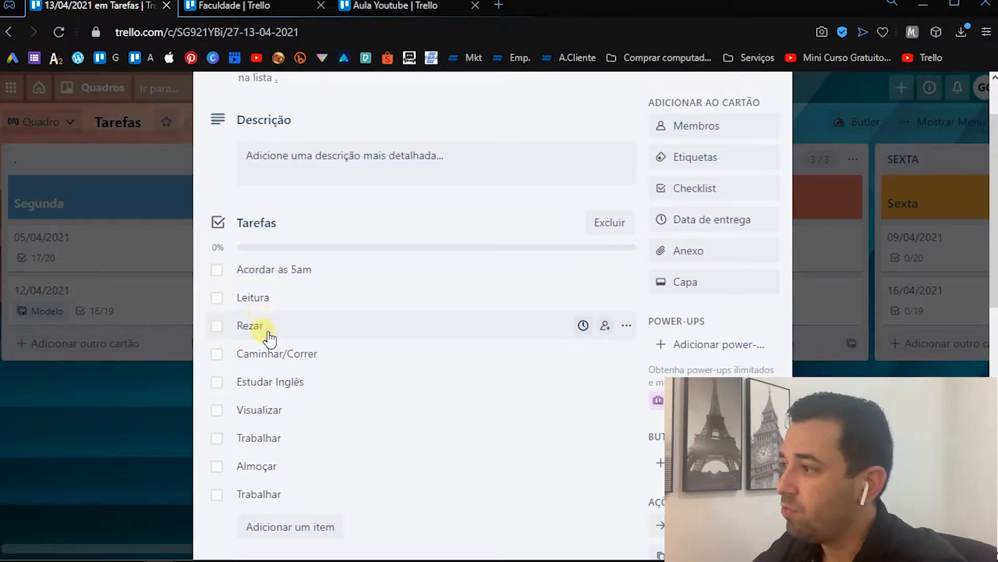
{"action": "scroll", "coordinate": [290, 297], "scroll_direction": "down", "scroll_amount": 2}
{"action": "scroll", "coordinate": [295, 302], "scroll_direction": "down", "scroll_amount": 2}
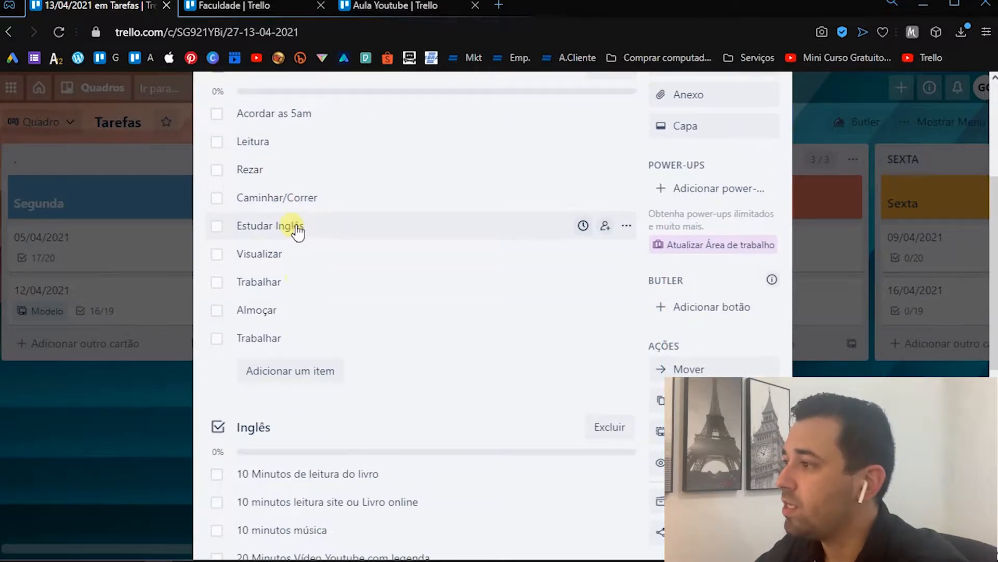
{"action": "scroll", "coordinate": [395, 192], "scroll_direction": "up", "scroll_amount": 2}
{"action": "scroll", "coordinate": [338, 265], "scroll_direction": "down", "scroll_amount": 5}
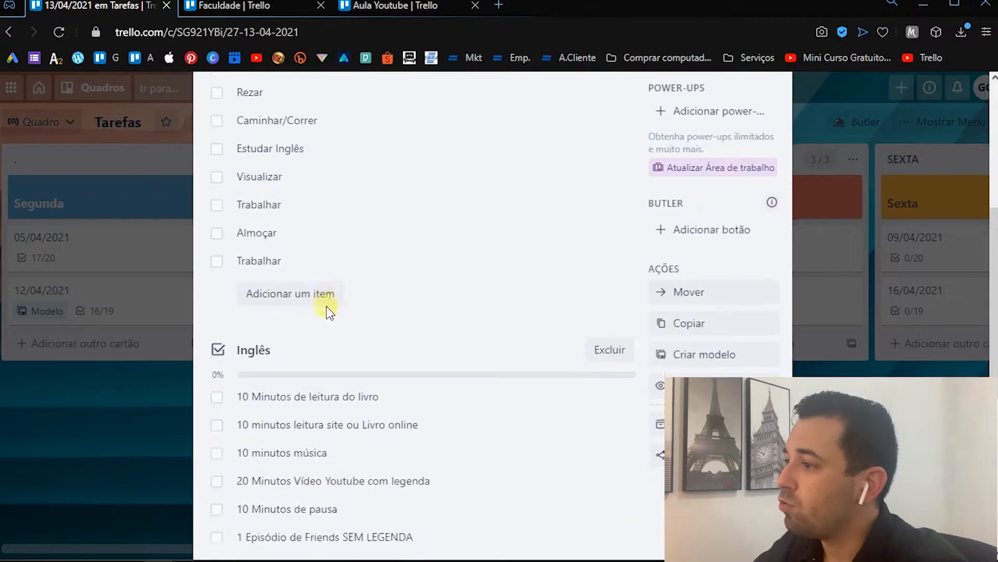
{"action": "scroll", "coordinate": [468, 332], "scroll_direction": "up", "scroll_amount": 5}
{"action": "scroll", "coordinate": [357, 517], "scroll_direction": "down", "scroll_amount": 5}
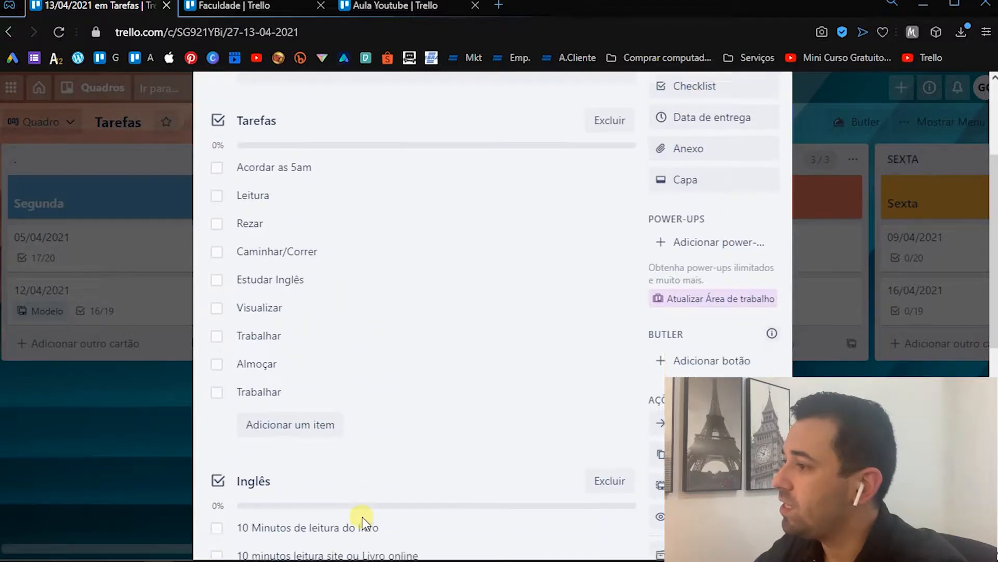
- Mark and clear the first two items of the Inglês checklist as a trial, and close the card
{"action": "left_click", "coordinate": [223, 318]}
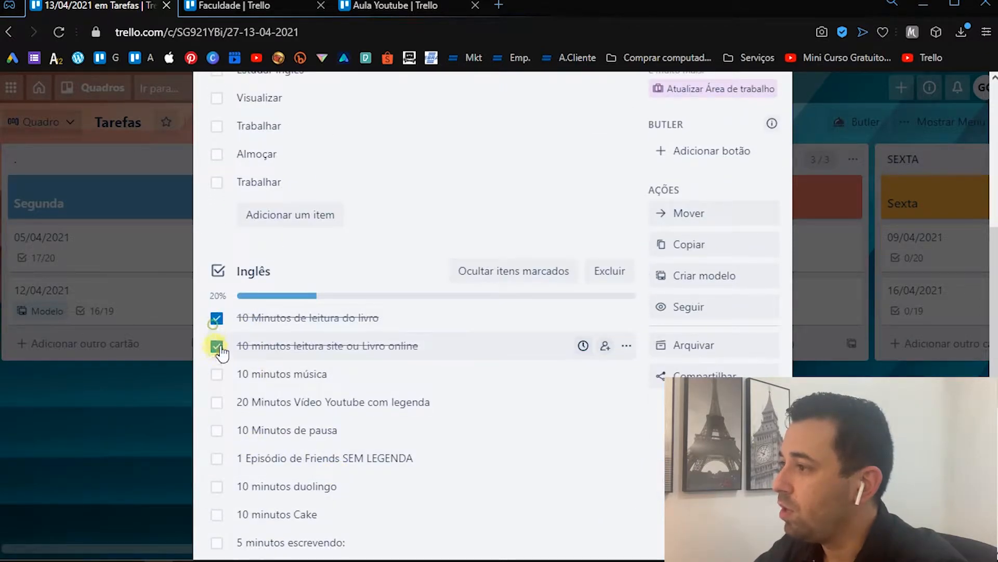
{"action": "left_click", "coordinate": [219, 320]}
{"action": "scroll", "coordinate": [338, 412], "scroll_direction": "down", "scroll_amount": 2}
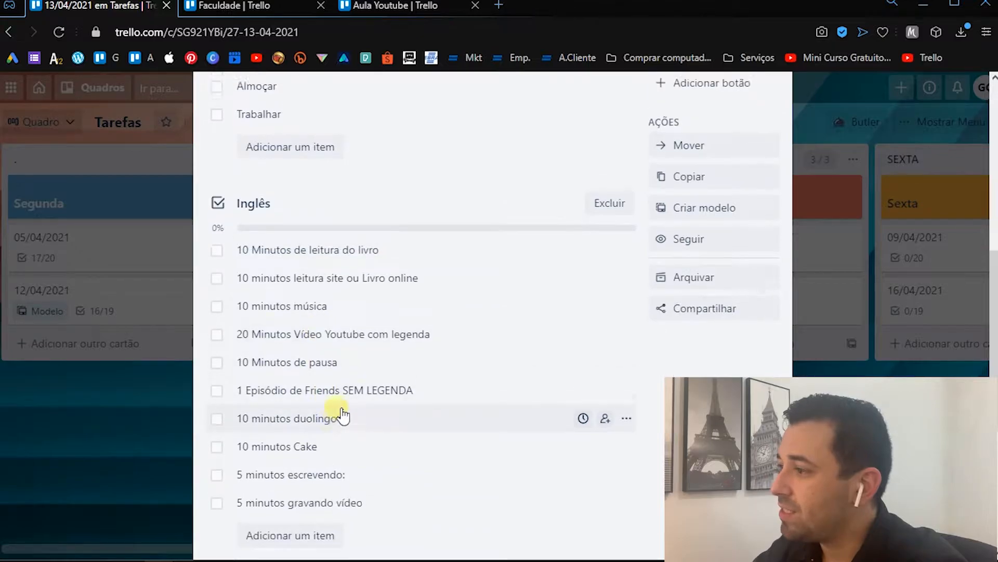
{"action": "scroll", "coordinate": [368, 357], "scroll_direction": "up", "scroll_amount": 9}
{"action": "key", "text": "Escape"}
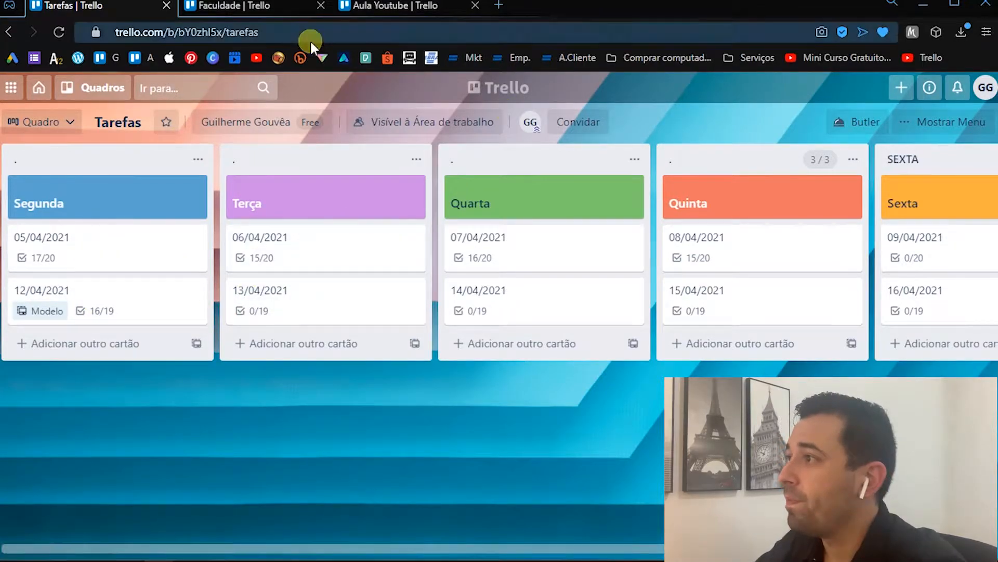
- Return to the boards overview and open the Faculdade board of the A12 Engenharia workspace
{"action": "left_click", "coordinate": [232, 18]}
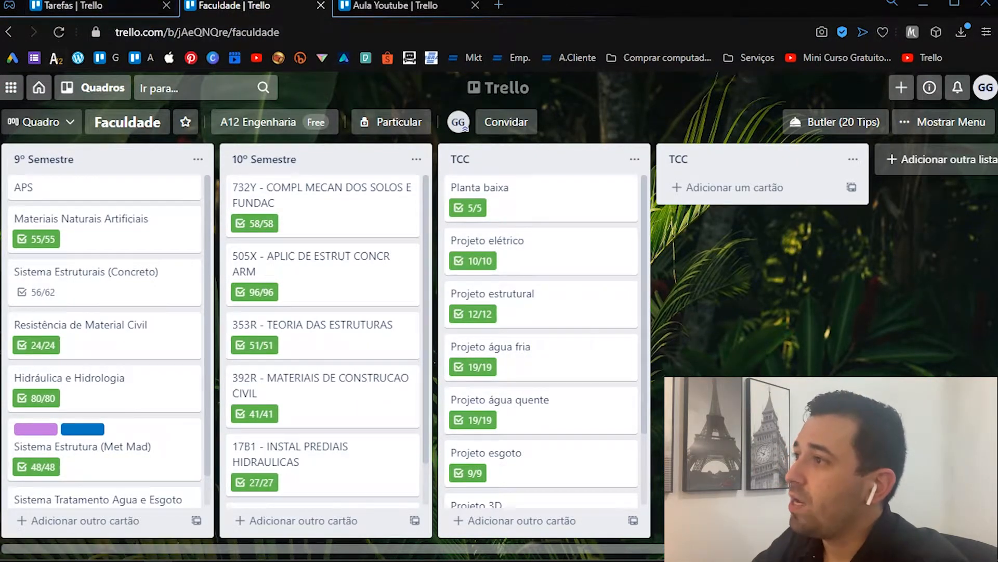
{"action": "left_click", "coordinate": [68, 6]}
{"action": "left_click", "coordinate": [52, 90]}
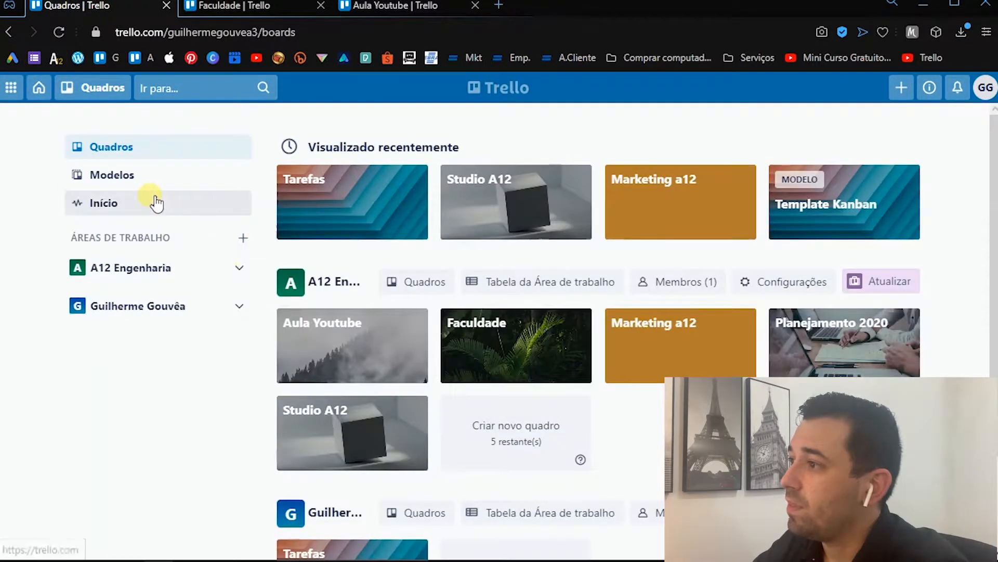
{"action": "scroll", "coordinate": [530, 303], "scroll_direction": "down", "scroll_amount": 2}
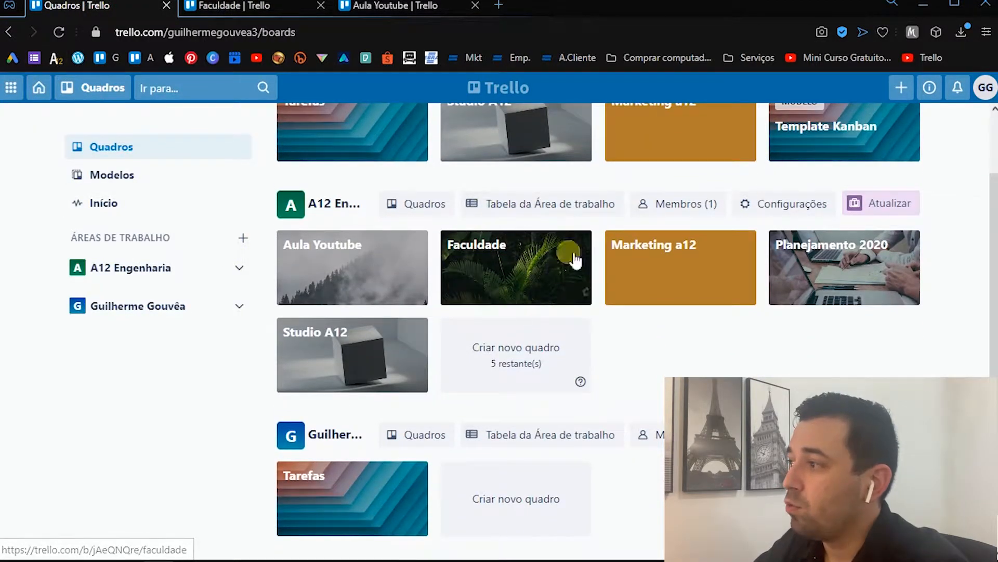
{"action": "left_click", "coordinate": [502, 261]}
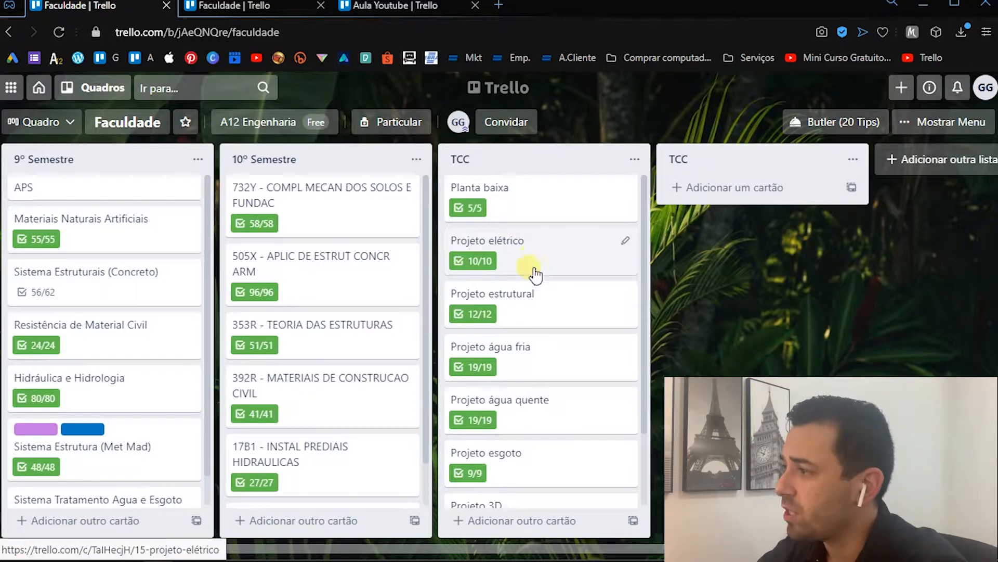
- Open the ESCRITA card in the TCC list and examine the items of its Redigir checklist
{"action": "scroll", "coordinate": [528, 305], "scroll_direction": "down", "scroll_amount": 2}
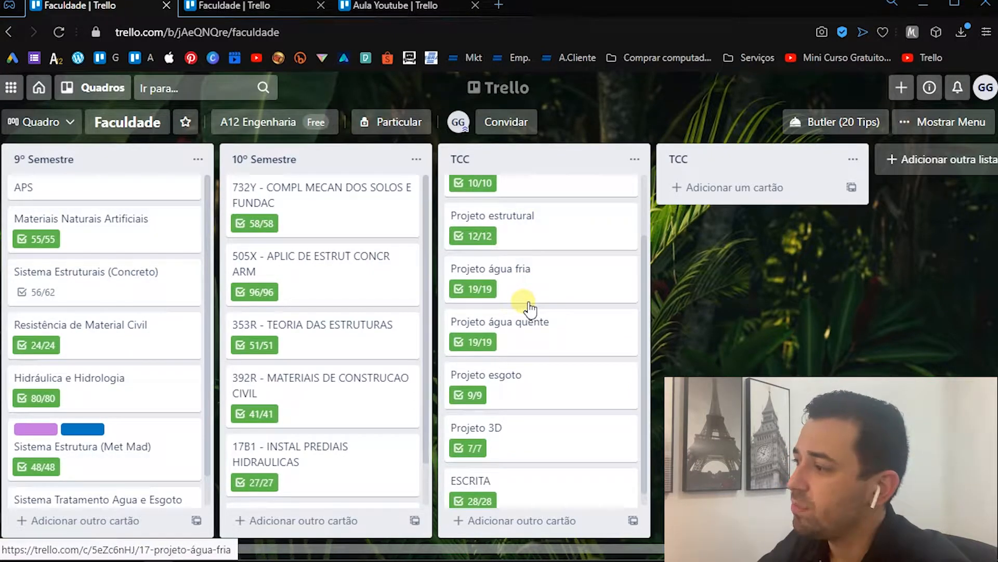
{"action": "scroll", "coordinate": [529, 308], "scroll_direction": "down", "scroll_amount": 1}
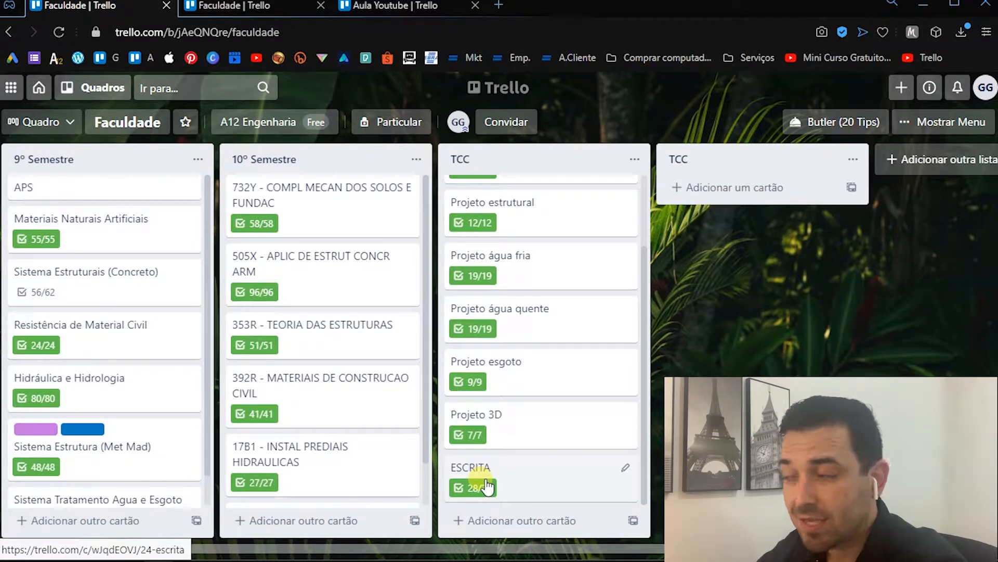
{"action": "left_click", "coordinate": [553, 487]}
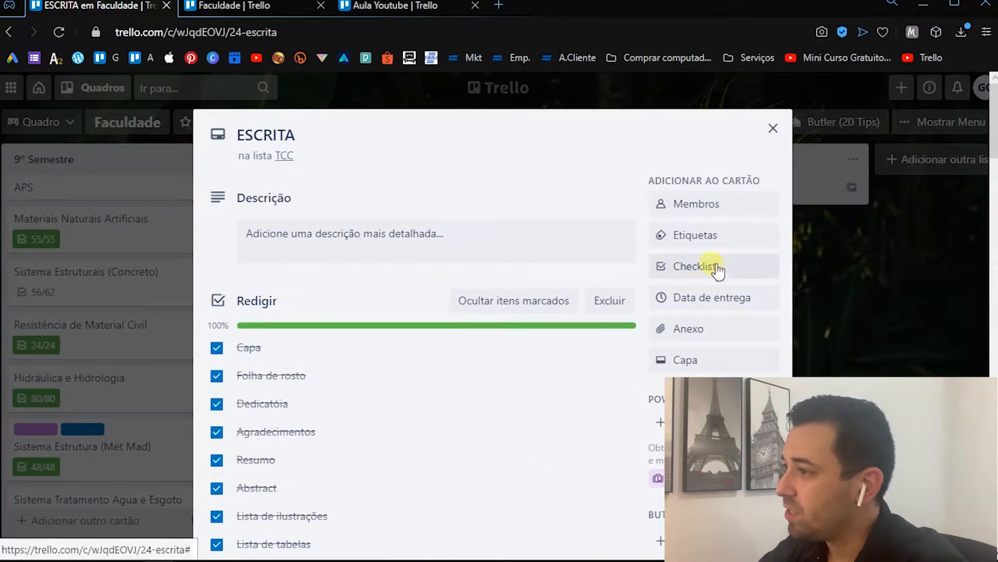
{"action": "scroll", "coordinate": [543, 292], "scroll_direction": "down", "scroll_amount": 3}
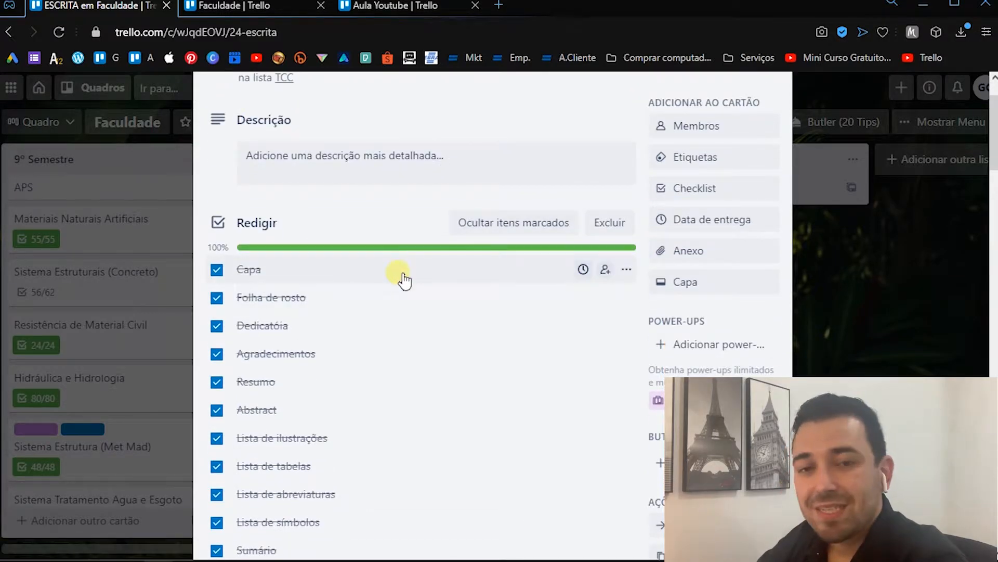
{"action": "scroll", "coordinate": [400, 278], "scroll_direction": "down", "scroll_amount": 3}
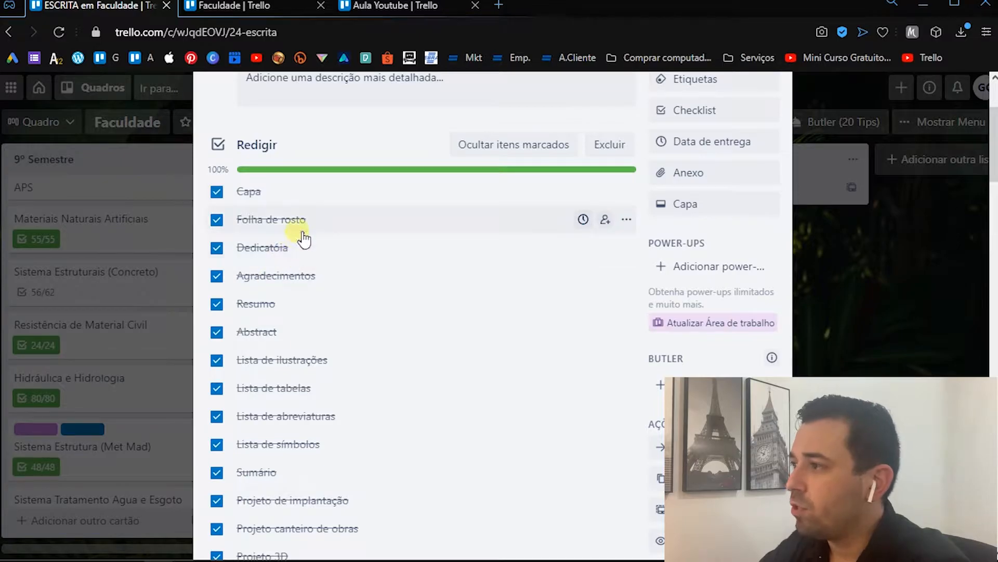
{"action": "scroll", "coordinate": [291, 260], "scroll_direction": "down", "scroll_amount": 3}
{"action": "scroll", "coordinate": [343, 203], "scroll_direction": "down", "scroll_amount": 9}
{"action": "scroll", "coordinate": [312, 192], "scroll_direction": "up", "scroll_amount": 9}
{"action": "scroll", "coordinate": [245, 177], "scroll_direction": "down", "scroll_amount": 3}
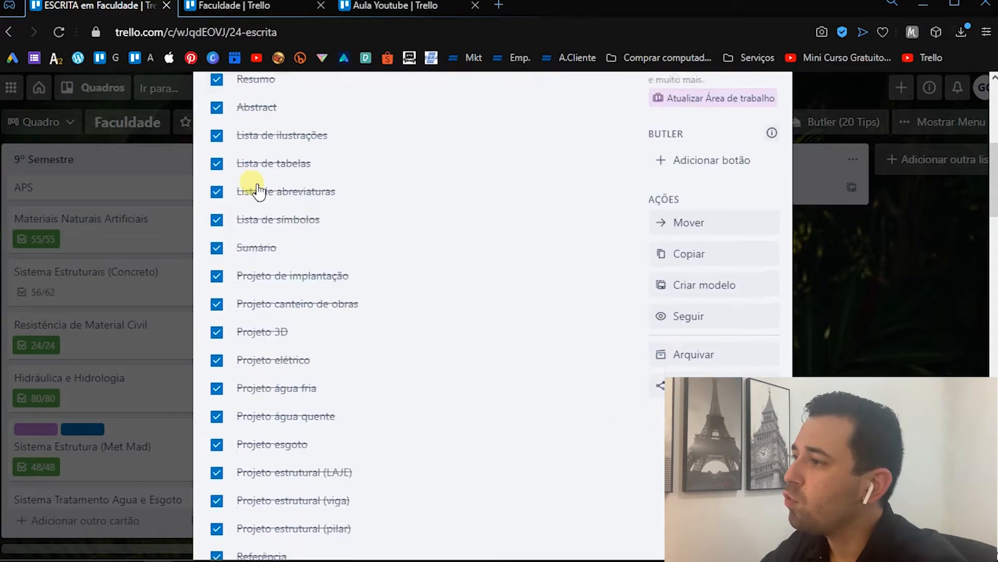
- Clear and re-mark the Projeto elétrico item in the Redigir checklist, and close the ESCRITA card
{"action": "left_click", "coordinate": [219, 324]}
{"action": "left_click", "coordinate": [219, 323]}
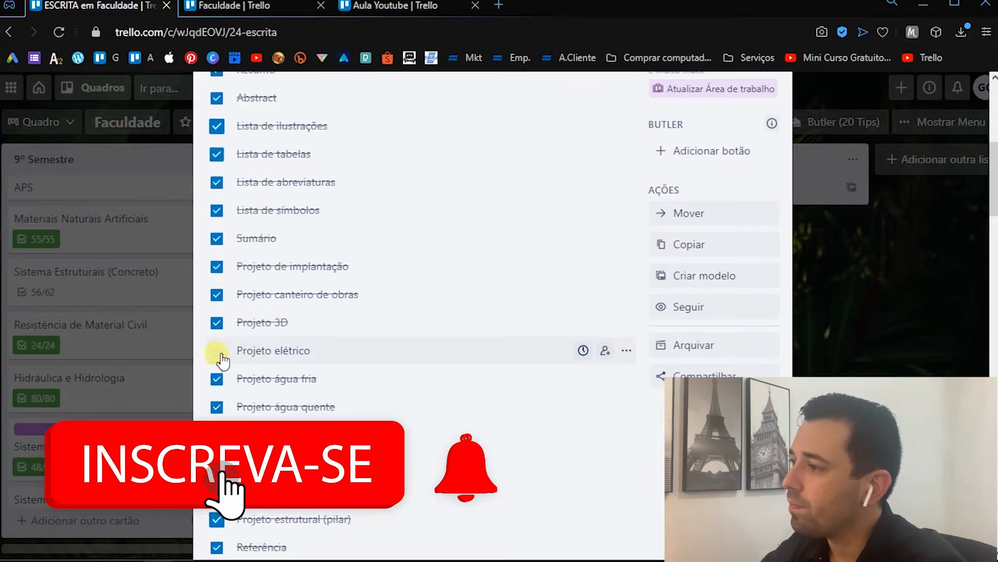
{"action": "scroll", "coordinate": [333, 297], "scroll_direction": "down", "scroll_amount": 3}
{"action": "scroll", "coordinate": [325, 297], "scroll_direction": "down", "scroll_amount": 3}
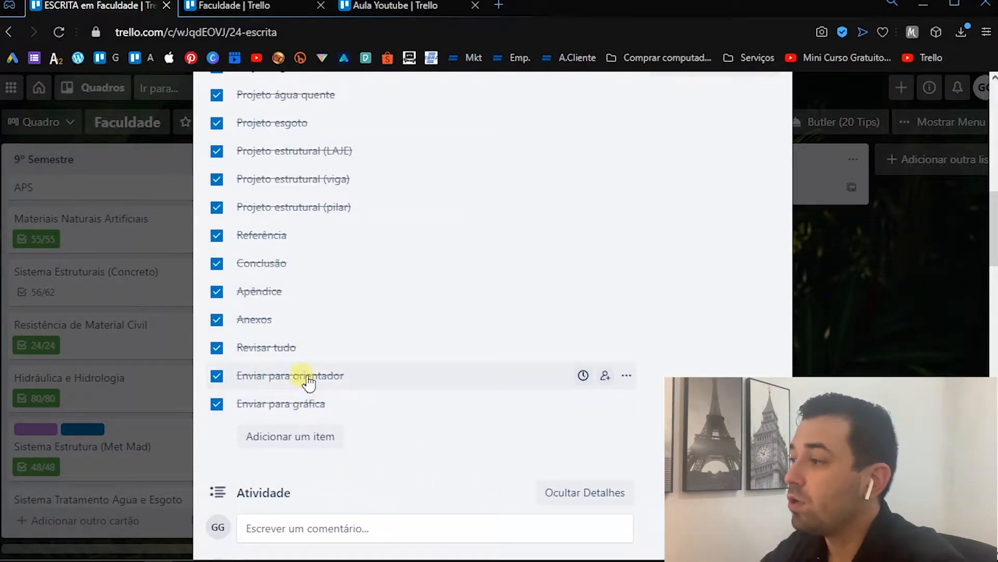
{"action": "key", "text": "Escape"}
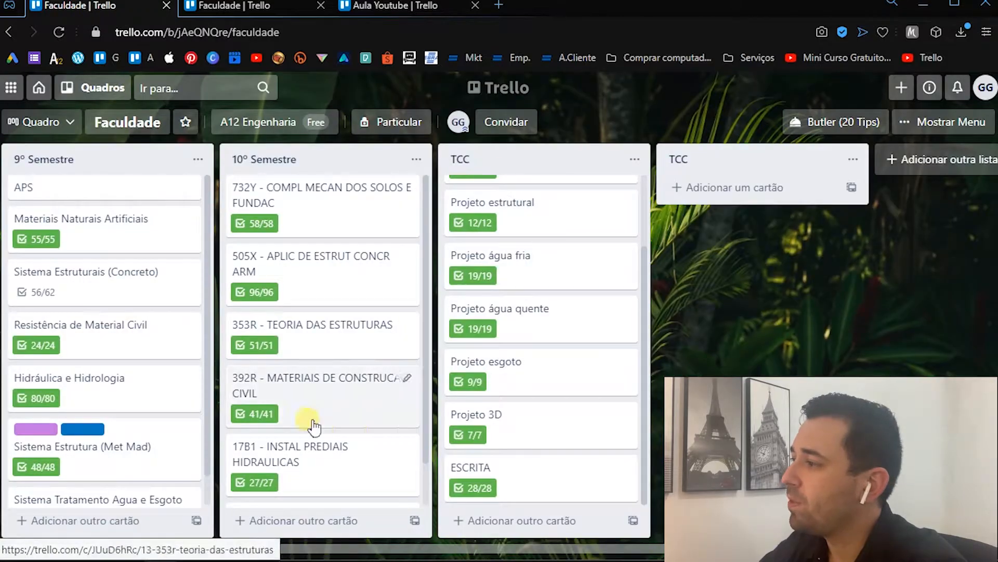
{"action": "scroll", "coordinate": [549, 384], "scroll_direction": "up", "scroll_amount": 2}
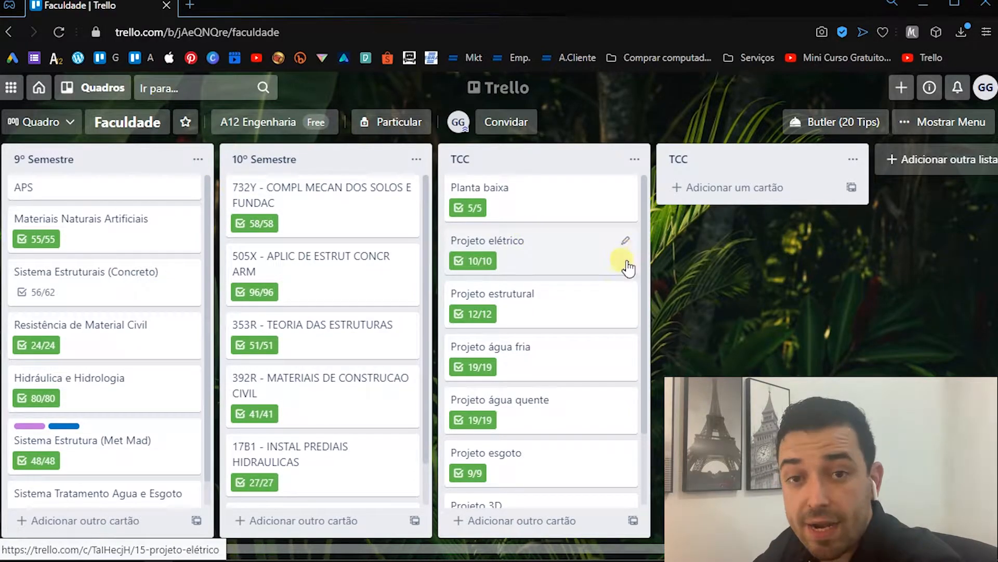
- Go back to the boards overview and open the Aula Youtube board of A12 Engenharia
{"action": "left_click", "coordinate": [52, 94]}
{"action": "scroll", "coordinate": [298, 221], "scroll_direction": "down", "scroll_amount": 2}
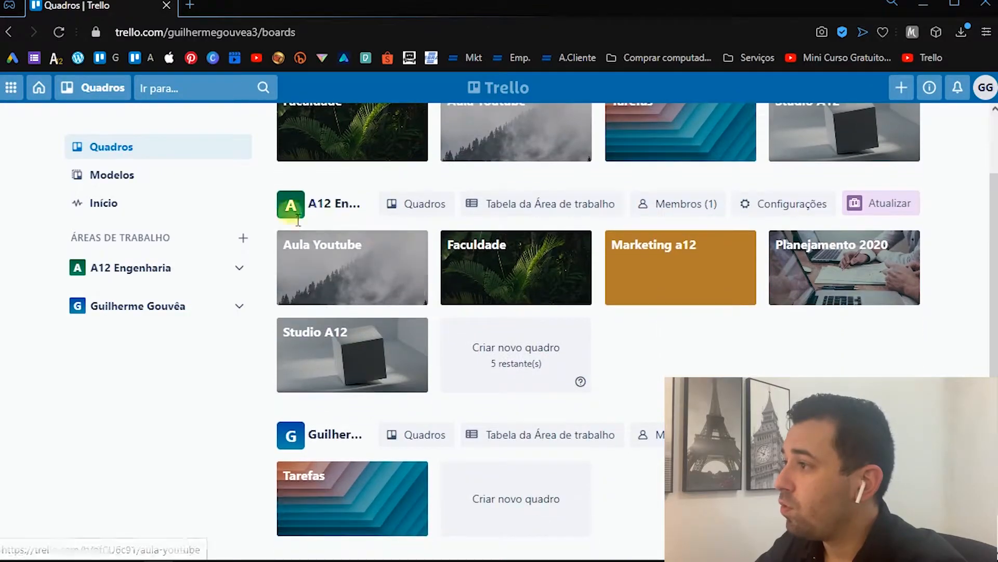
{"action": "left_click", "coordinate": [349, 276]}
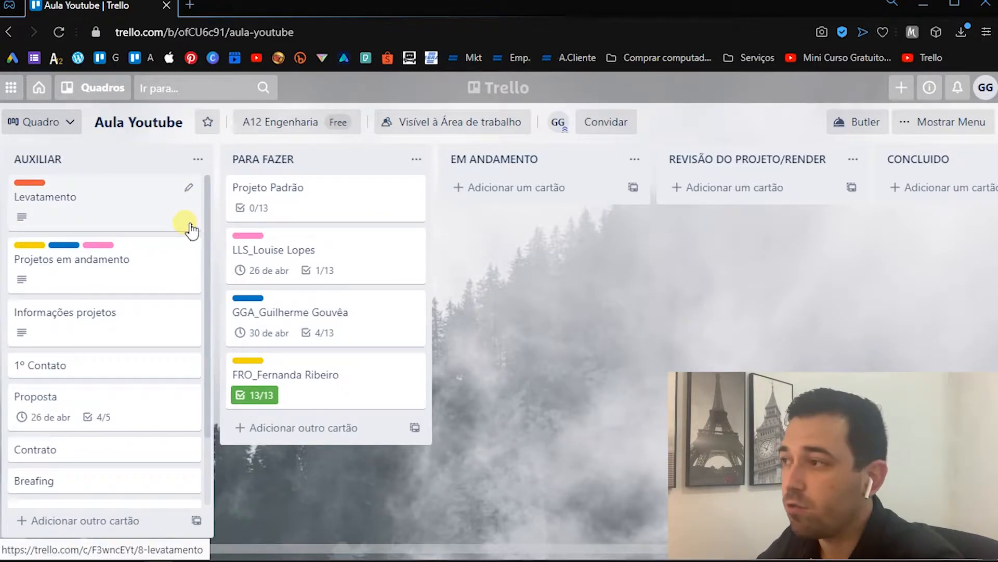
- Open the Levatamento card, view its description in edit mode with all text selected, and close the card without edits
{"action": "left_click", "coordinate": [104, 200]}
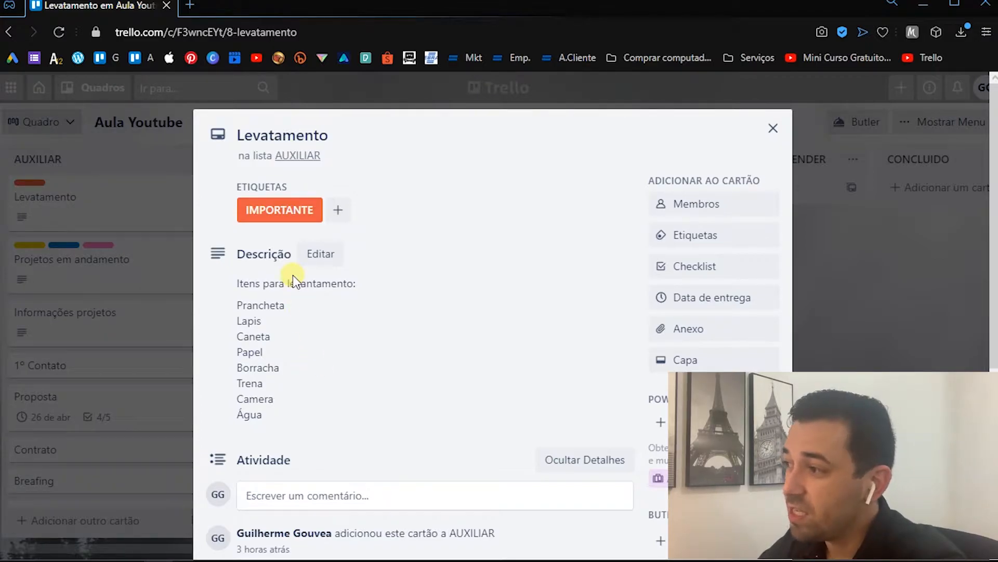
{"action": "left_click", "coordinate": [333, 342]}
{"action": "key", "text": "ctrl+a"}
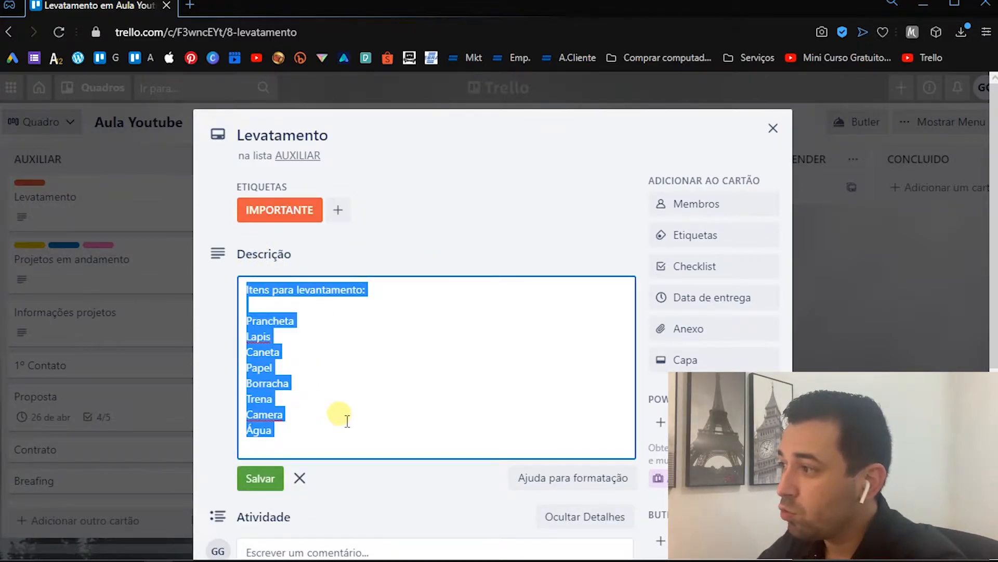
{"action": "left_click", "coordinate": [395, 411]}
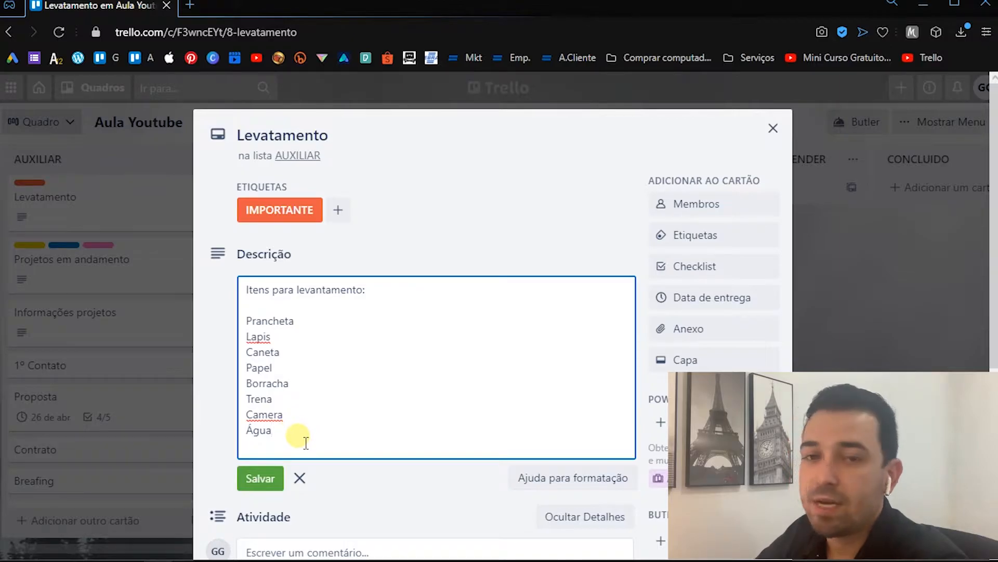
{"action": "scroll", "coordinate": [513, 312], "scroll_direction": "down", "scroll_amount": 3}
{"action": "left_click", "coordinate": [517, 339]}
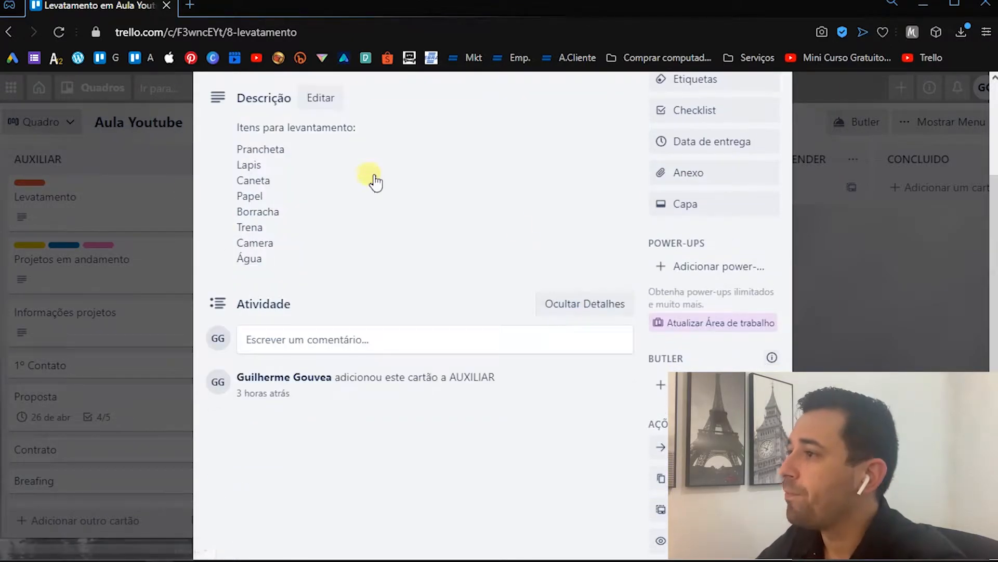
{"action": "left_click", "coordinate": [54, 353]}
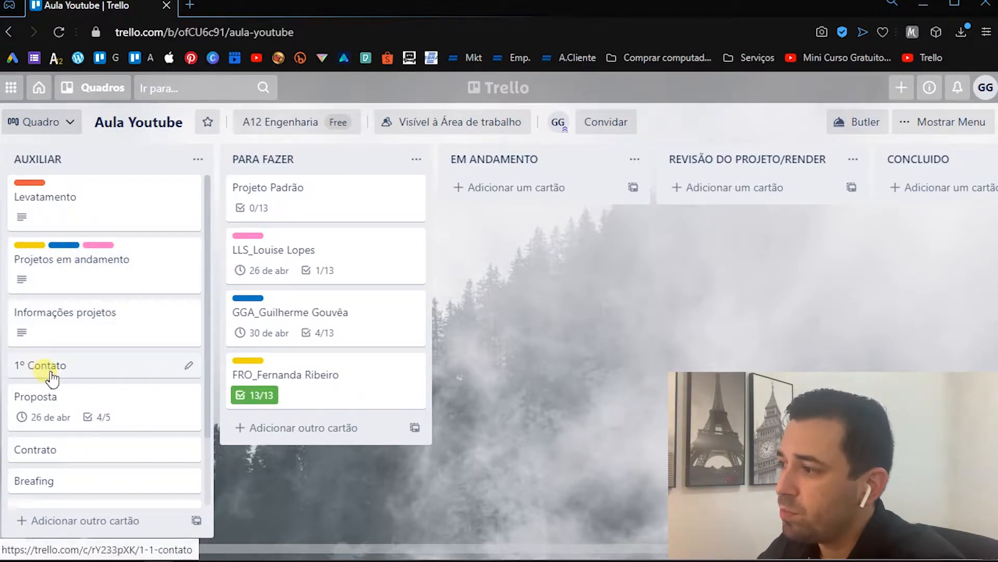
- Open the Proposta card in the AUXILIAR list and clear the four marked items of its Etapas checklist
{"action": "scroll", "coordinate": [133, 405], "scroll_direction": "down", "scroll_amount": 2}
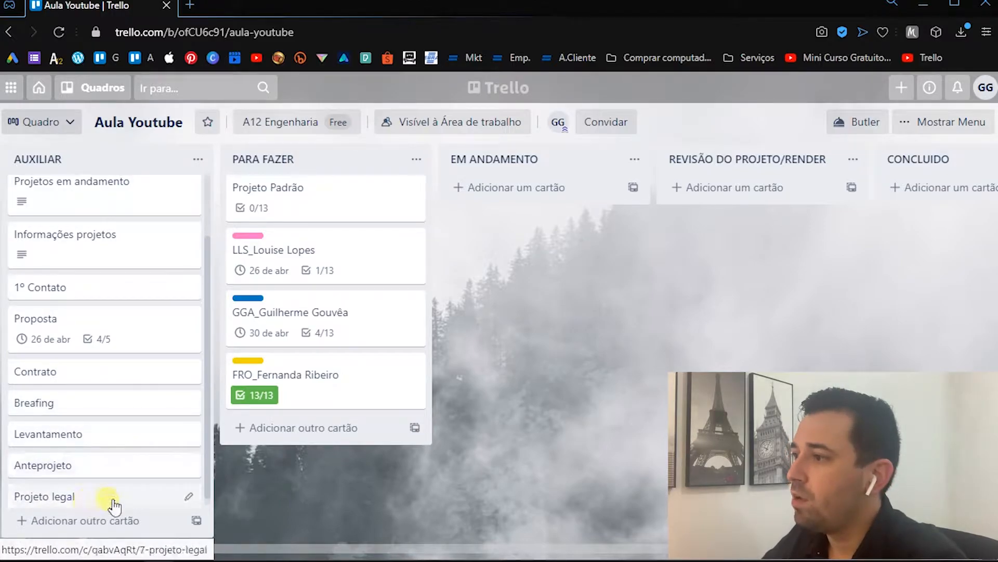
{"action": "scroll", "coordinate": [93, 468], "scroll_direction": "down", "scroll_amount": 1}
{"action": "left_click", "coordinate": [105, 315]}
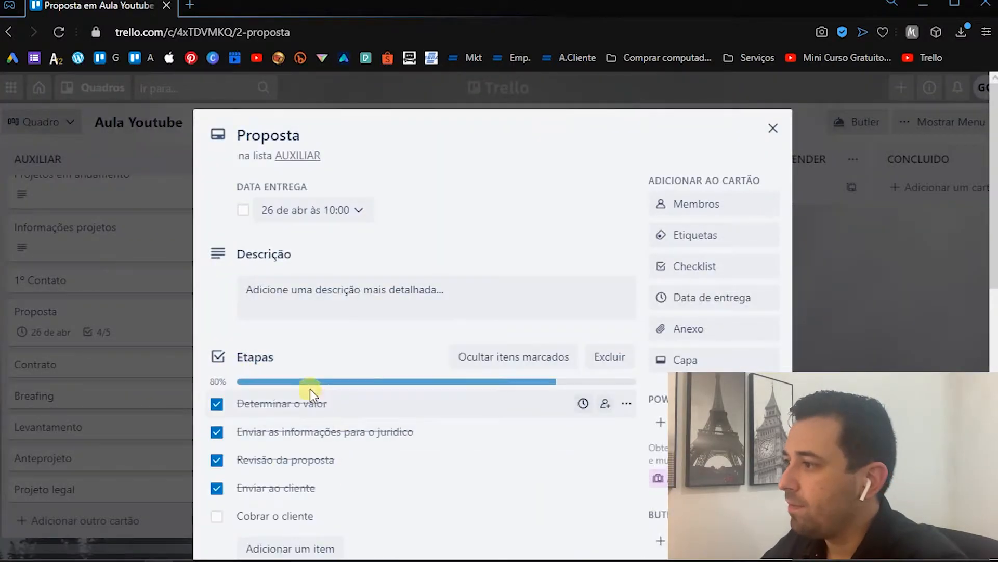
{"action": "left_click", "coordinate": [217, 403]}
{"action": "left_click", "coordinate": [217, 432]}
{"action": "left_click", "coordinate": [217, 459]}
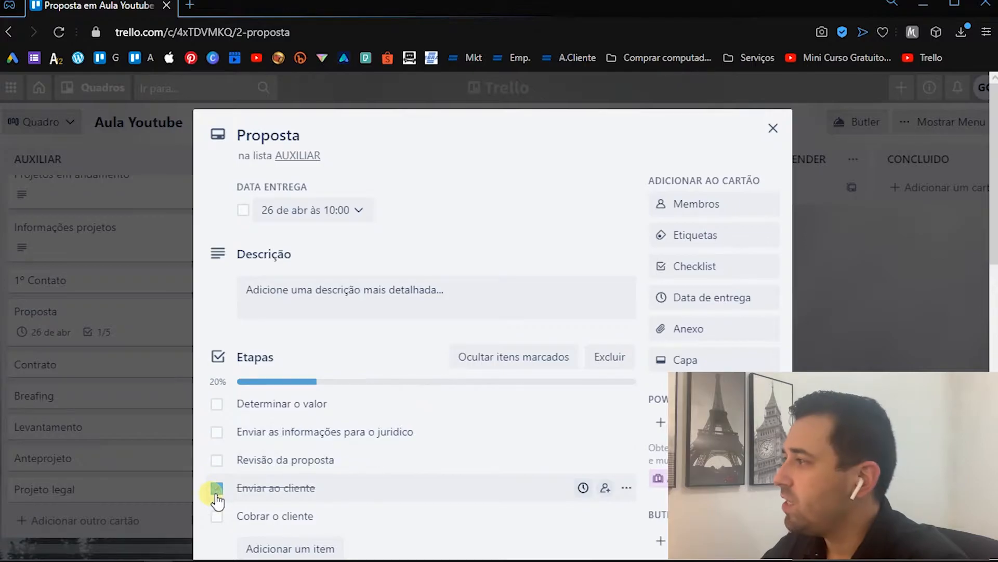
{"action": "left_click", "coordinate": [217, 488]}
- Add a second checklist titled Etapas to the Proposta card
{"action": "left_click", "coordinate": [706, 267]}
{"action": "type", "text": "Etapas"}
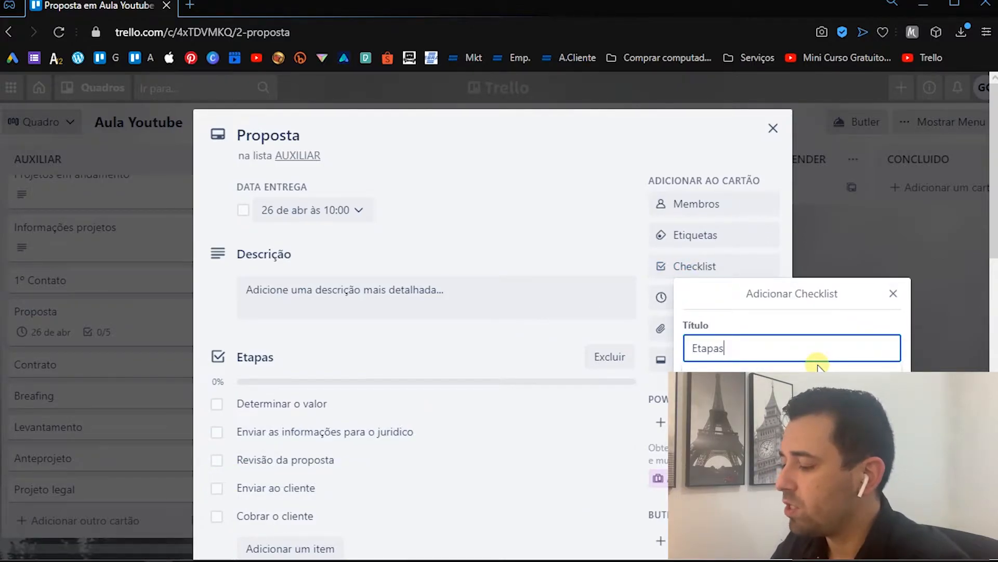
{"action": "key", "text": "Return"}
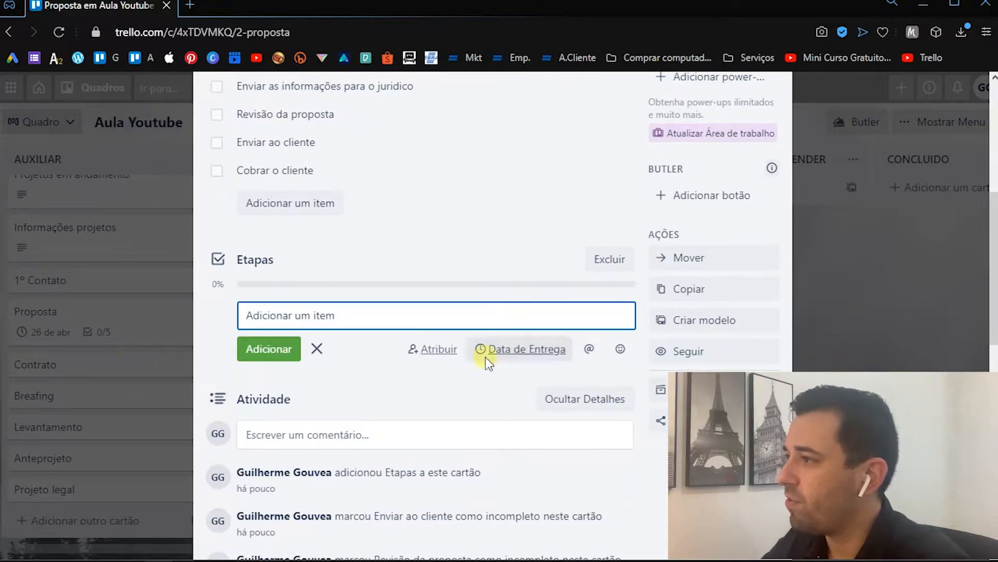
- Add the items Tarefa 1 and Tarefa 2 to the new Etapas checklist
{"action": "scroll", "coordinate": [252, 310], "scroll_direction": "up", "scroll_amount": 2}
{"action": "type", "text": "asda"}
{"action": "key", "text": "BackSpace"}
{"action": "key", "text": "BackSpace"}
{"action": "key", "text": "BackSpace"}
{"action": "key", "text": "BackSpace"}
{"action": "type", "text": "a"}
{"action": "key", "text": "BackSpace"}
{"action": "type", "text": "Tarefa 1"}
{"action": "key", "text": "Return"}
{"action": "type", "text": "Tarefa 2"}
{"action": "key", "text": "Return"}
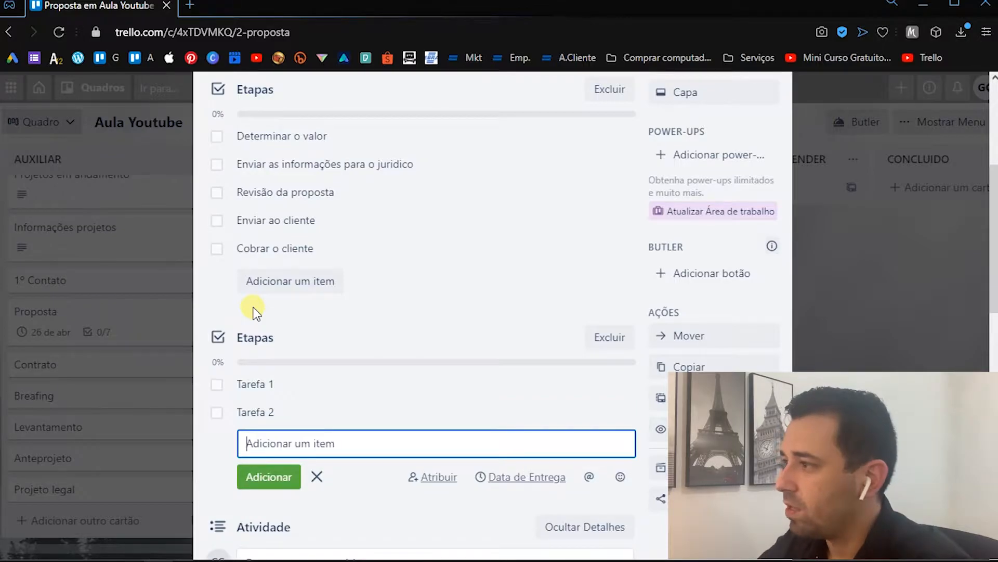
- Mark and unmark the item Enviar as informações para o juridico in the first Etapas checklist
{"action": "scroll", "coordinate": [257, 309], "scroll_direction": "up", "scroll_amount": 3}
{"action": "scroll", "coordinate": [400, 227], "scroll_direction": "up", "scroll_amount": 2}
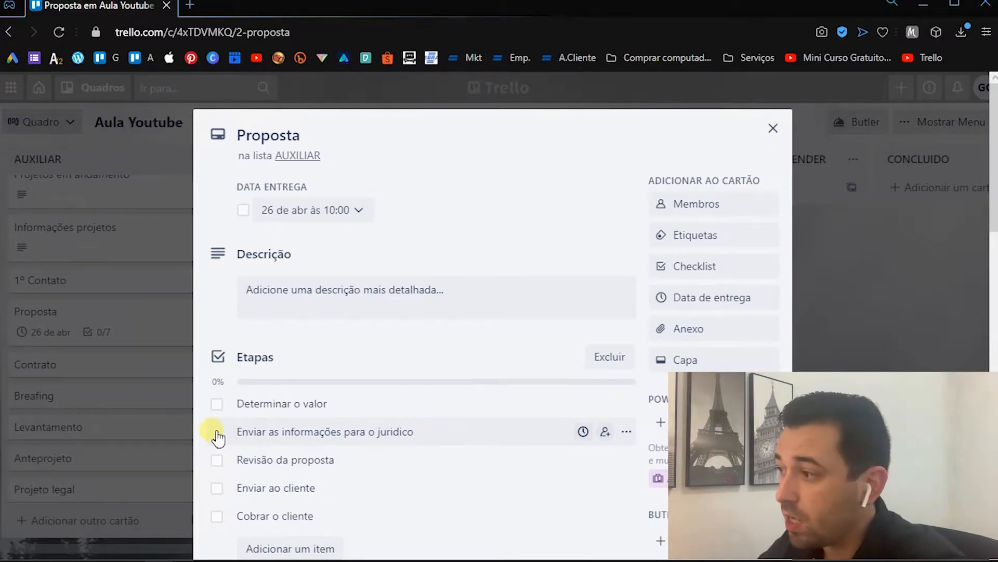
{"action": "scroll", "coordinate": [229, 413], "scroll_direction": "down", "scroll_amount": 2}
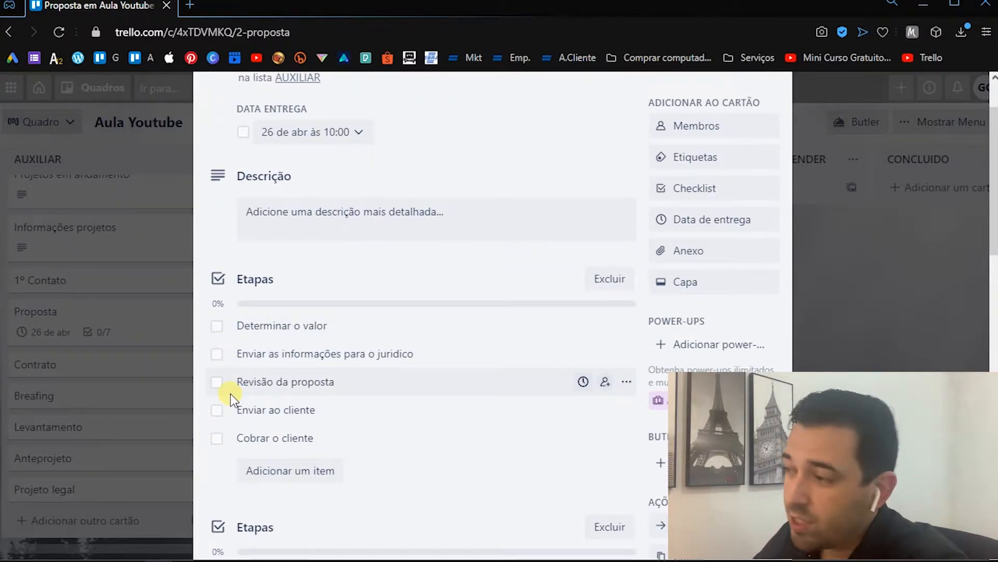
{"action": "left_click", "coordinate": [218, 355]}
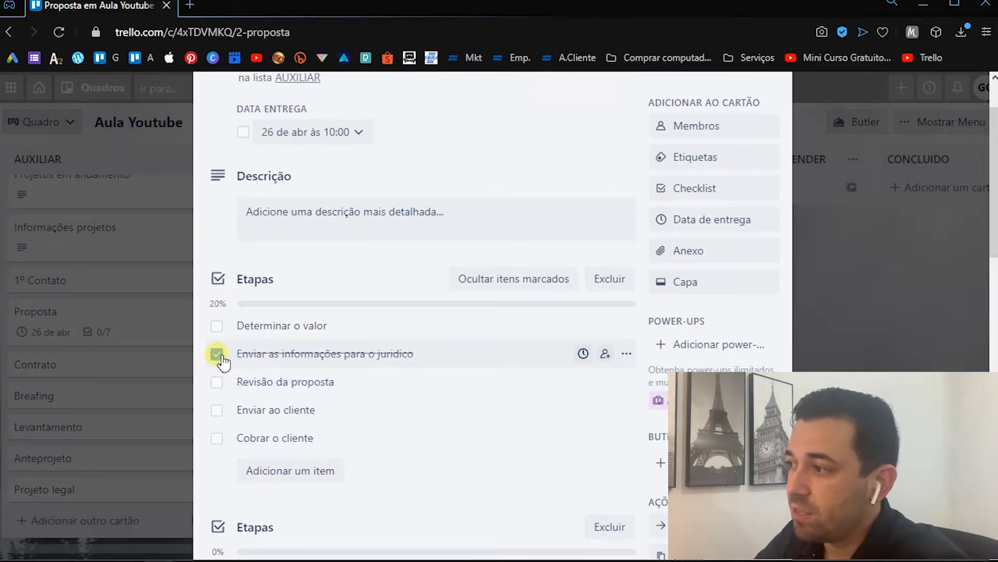
{"action": "left_click", "coordinate": [220, 356]}
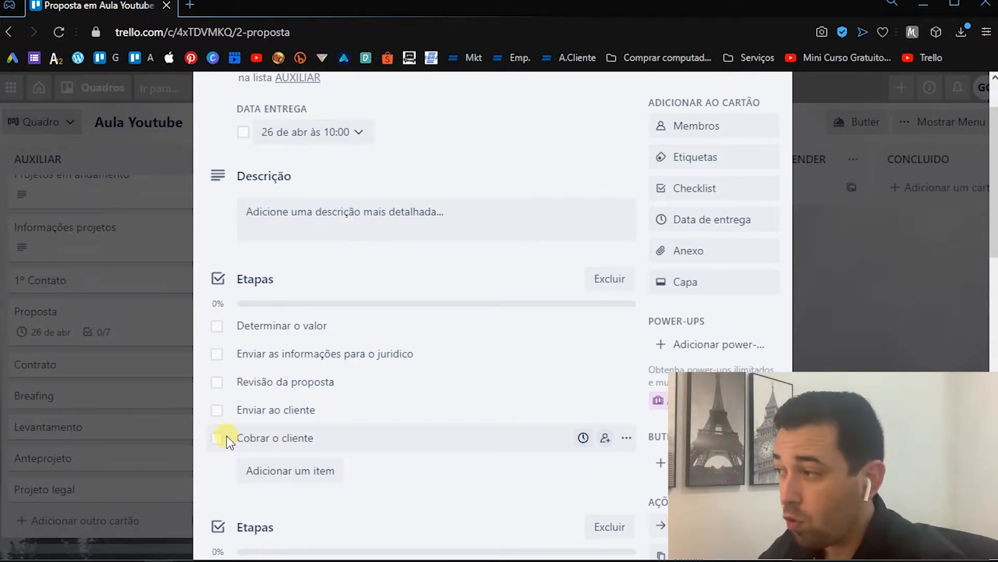
- Remove the due date from the Proposta card and save
{"action": "scroll", "coordinate": [374, 318], "scroll_direction": "up", "scroll_amount": 2}
{"action": "left_click", "coordinate": [717, 270]}
{"action": "left_click", "coordinate": [713, 298]}
{"action": "left_click", "coordinate": [712, 299]}
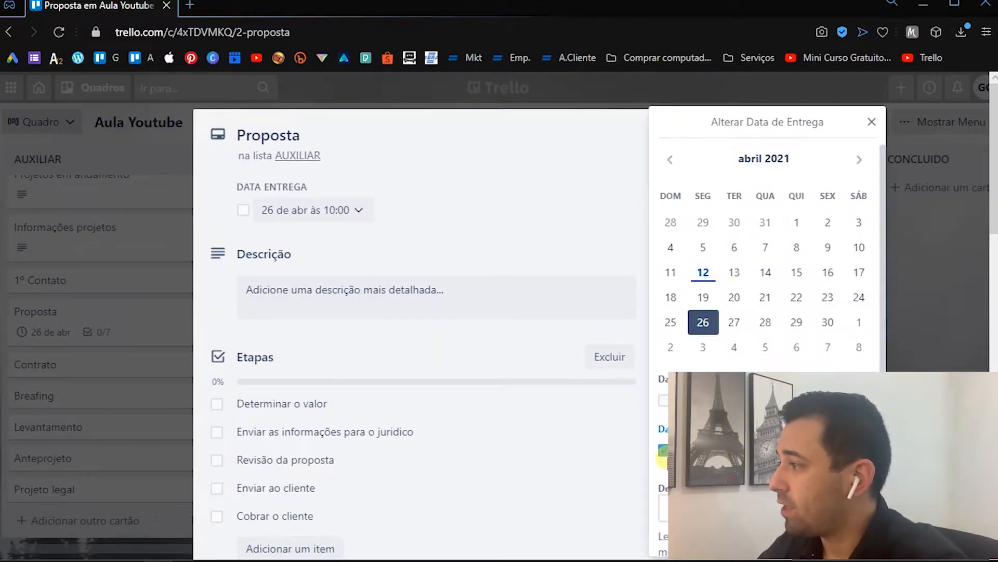
{"action": "left_click", "coordinate": [664, 450]}
{"action": "scroll", "coordinate": [669, 457], "scroll_direction": "down", "scroll_amount": 2}
{"action": "left_click", "coordinate": [694, 498]}
{"action": "scroll", "coordinate": [473, 400], "scroll_direction": "down", "scroll_amount": 3}
- Mark the first four items of the first Etapas checklist, from Determinar o valor to Enviar ao cliente
{"action": "scroll", "coordinate": [374, 364], "scroll_direction": "up", "scroll_amount": 3}
{"action": "left_click", "coordinate": [218, 348]}
{"action": "left_click", "coordinate": [218, 375]}
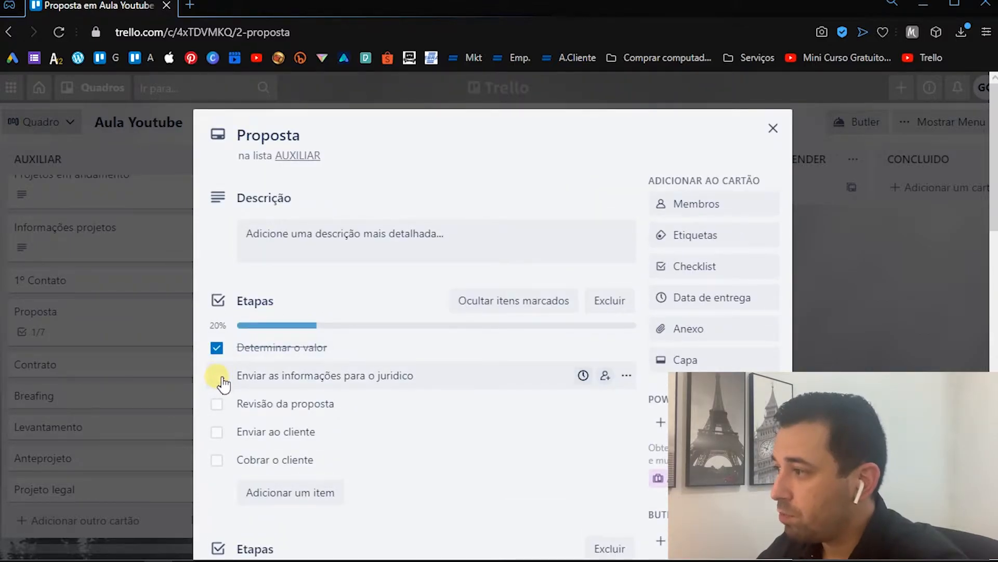
{"action": "left_click", "coordinate": [218, 404]}
{"action": "left_click", "coordinate": [218, 432]}
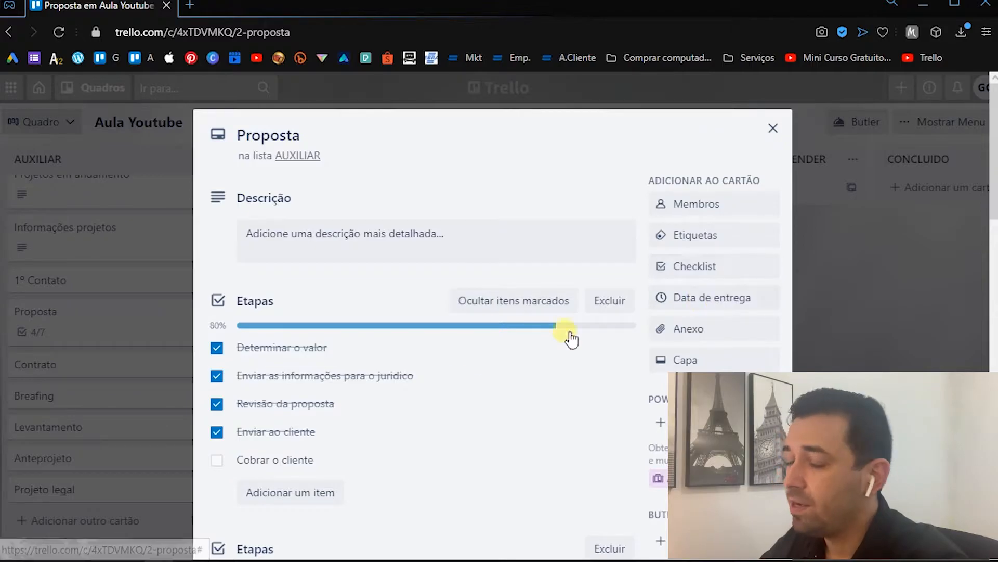
- Set the Proposta card's due date to 26/04/2021 at 10:00 and save it
{"action": "scroll", "coordinate": [520, 348], "scroll_direction": "down", "scroll_amount": 1}
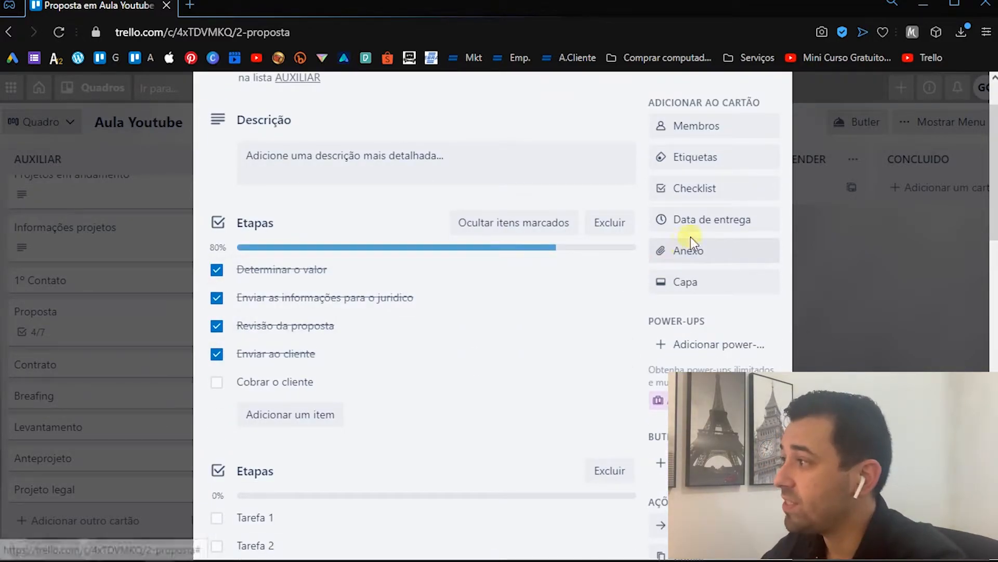
{"action": "left_click", "coordinate": [716, 234]}
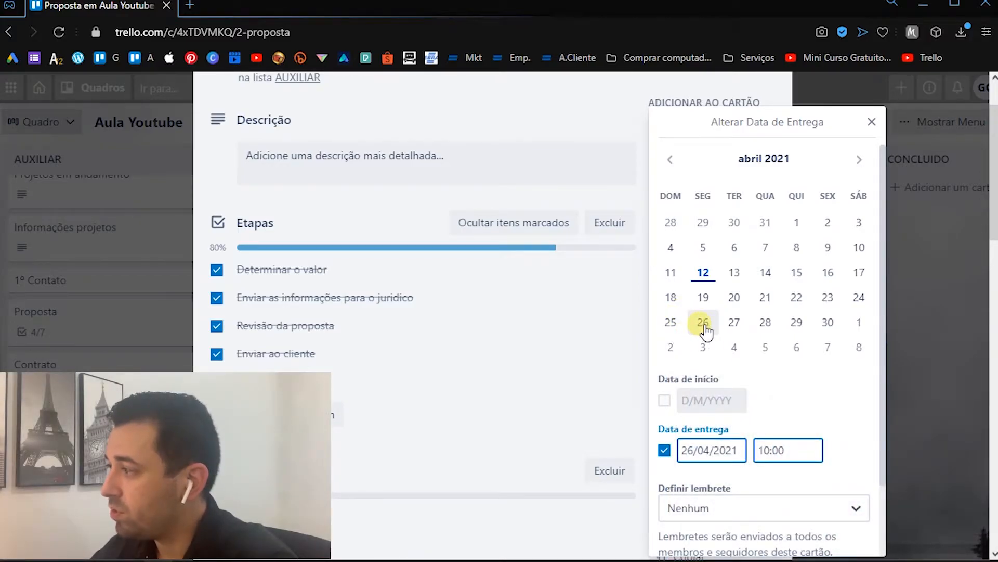
{"action": "scroll", "coordinate": [756, 445], "scroll_direction": "down", "scroll_amount": 2}
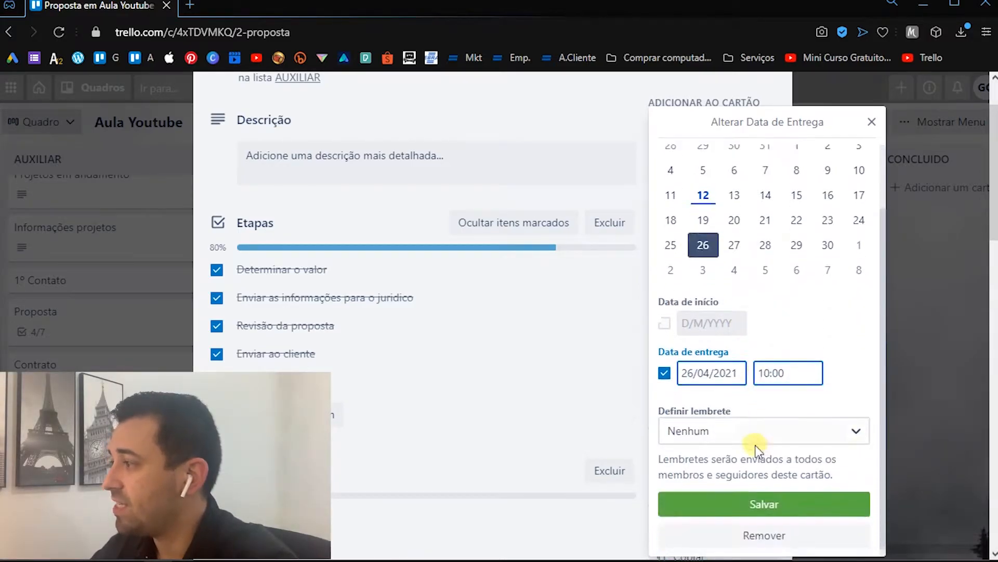
{"action": "left_click", "coordinate": [771, 510]}
{"action": "scroll", "coordinate": [776, 504], "scroll_direction": "up", "scroll_amount": 2}
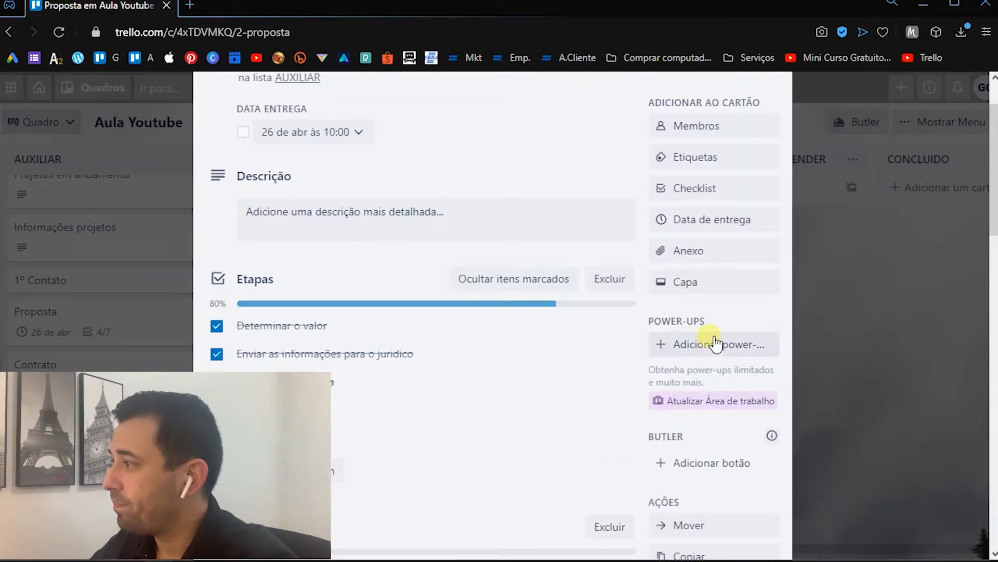
{"action": "scroll", "coordinate": [334, 428], "scroll_direction": "down", "scroll_amount": 6}
{"action": "scroll", "coordinate": [439, 267], "scroll_direction": "up", "scroll_amount": 9}
{"action": "scroll", "coordinate": [541, 239], "scroll_direction": "down", "scroll_amount": 6}
{"action": "scroll", "coordinate": [451, 298], "scroll_direction": "up", "scroll_amount": 6}
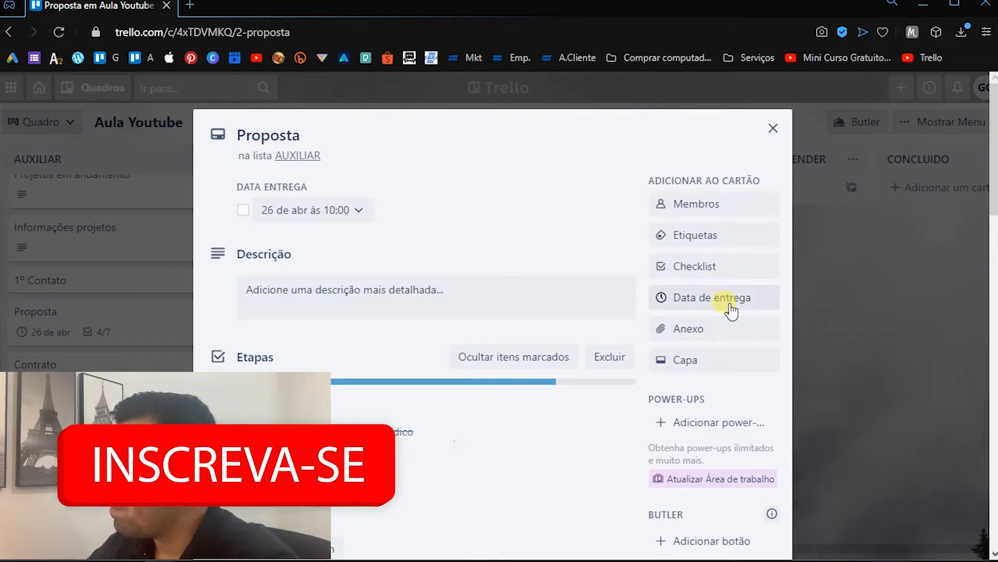
- Review the reminder setting of the Proposta card's due date, save it, and close the card
{"action": "left_click", "coordinate": [744, 298]}
{"action": "scroll", "coordinate": [684, 444], "scroll_direction": "down", "scroll_amount": 2}
{"action": "left_click", "coordinate": [744, 439]}
{"action": "scroll", "coordinate": [725, 488], "scroll_direction": "down", "scroll_amount": 3}
{"action": "left_click", "coordinate": [728, 507]}
{"action": "left_click", "coordinate": [751, 498]}
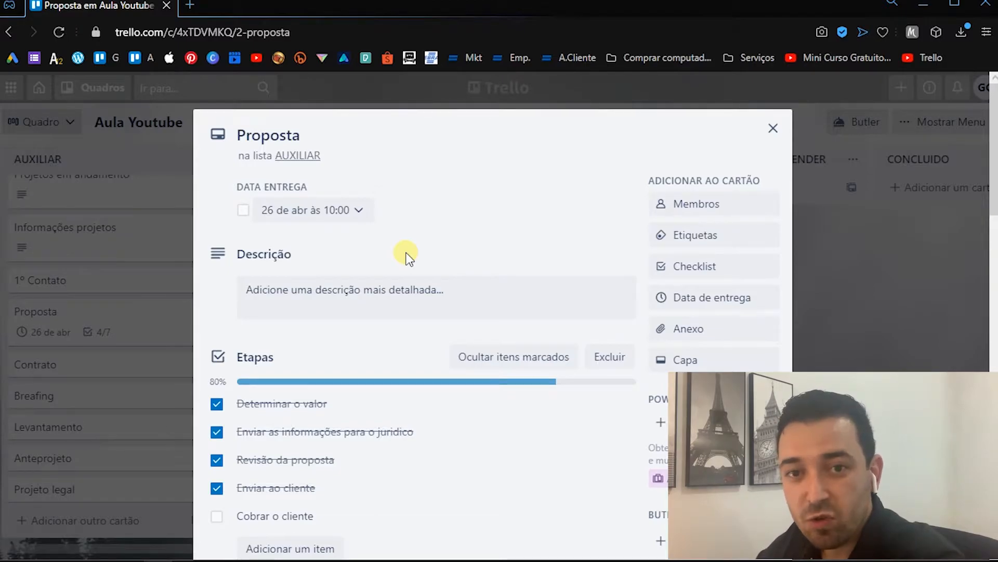
{"action": "left_click", "coordinate": [165, 252]}
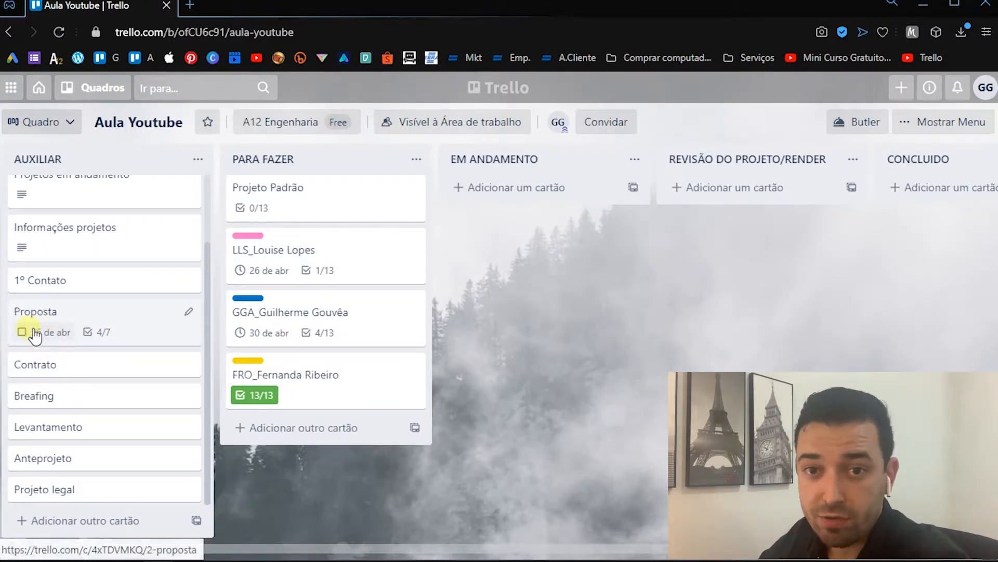
- Open the Projetos em andamento card, read the project naming rule in its description, and close the card
{"action": "mouse_move", "coordinate": [76, 343]}
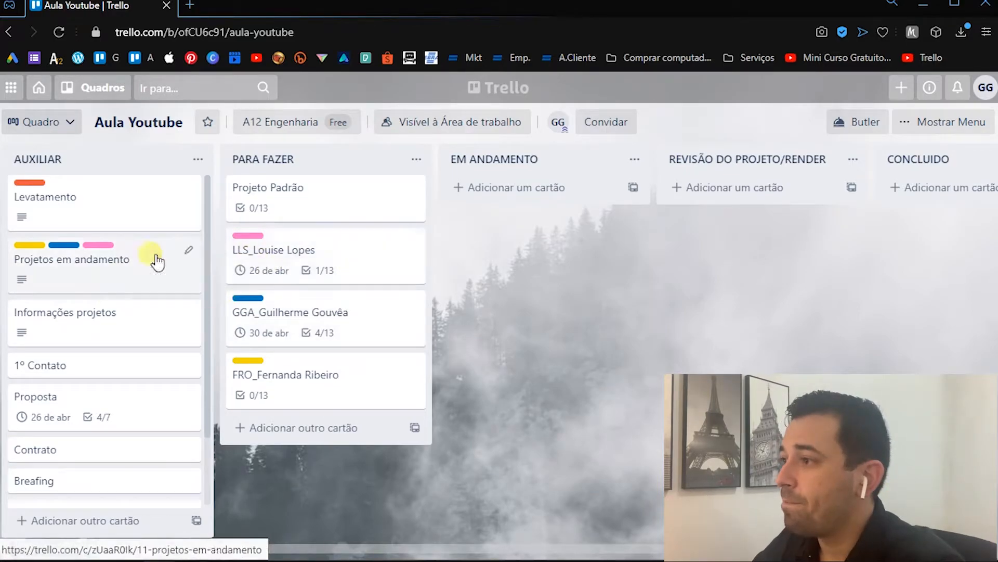
{"action": "left_click", "coordinate": [96, 271]}
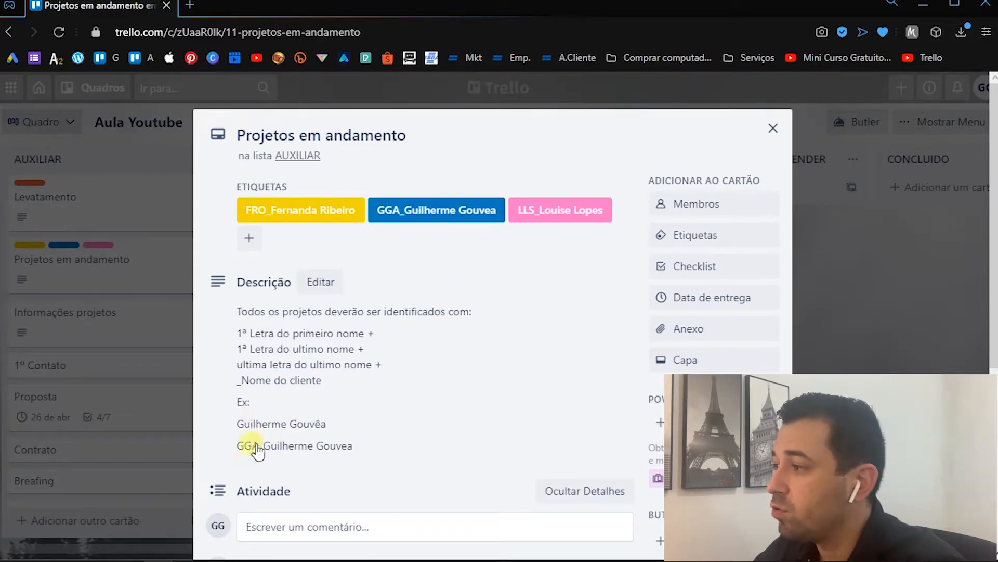
{"action": "left_click", "coordinate": [147, 269]}
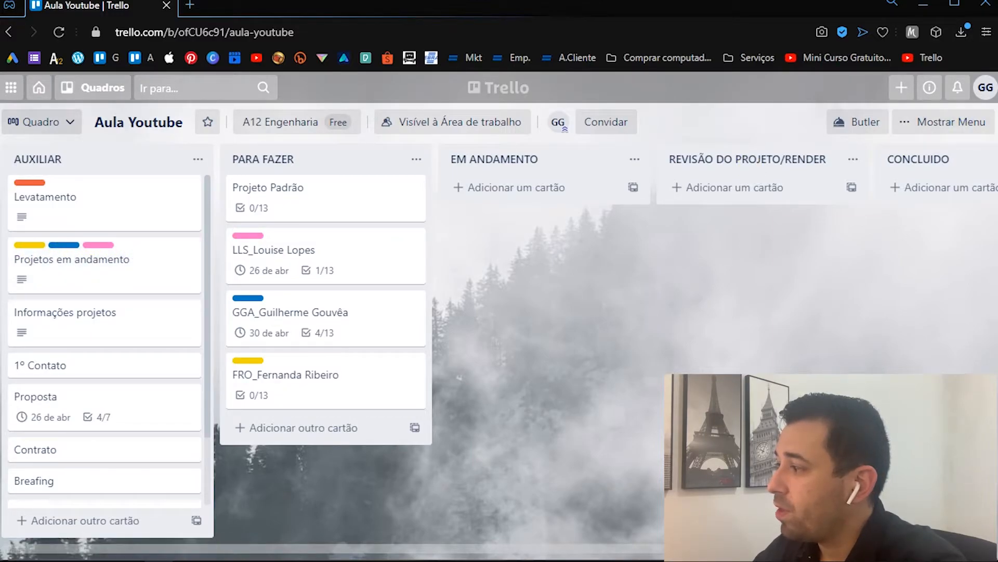
- Show the board's list of labels and examine the label names and colours
{"action": "left_click", "coordinate": [953, 128]}
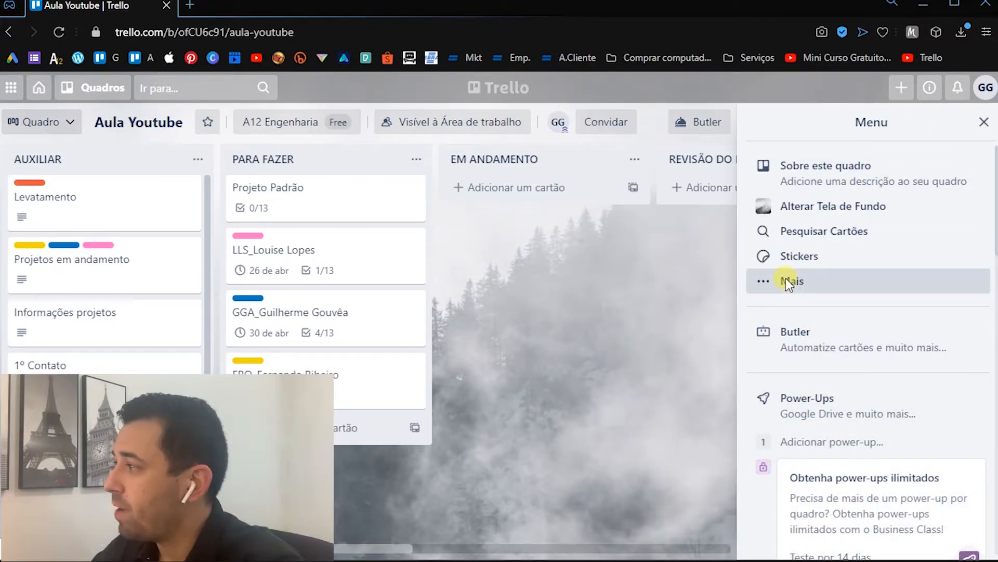
{"action": "left_click", "coordinate": [786, 280]}
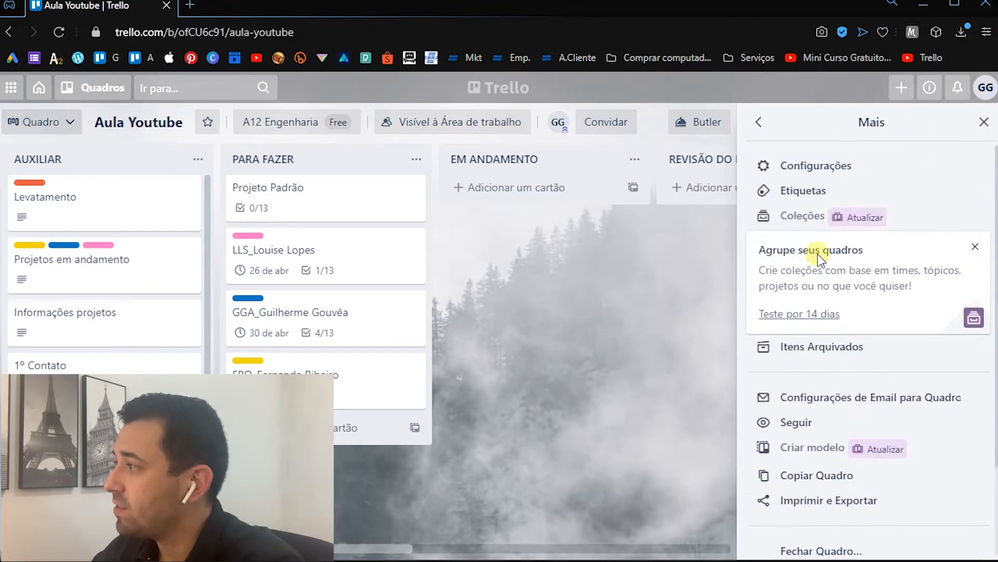
{"action": "left_click", "coordinate": [798, 200]}
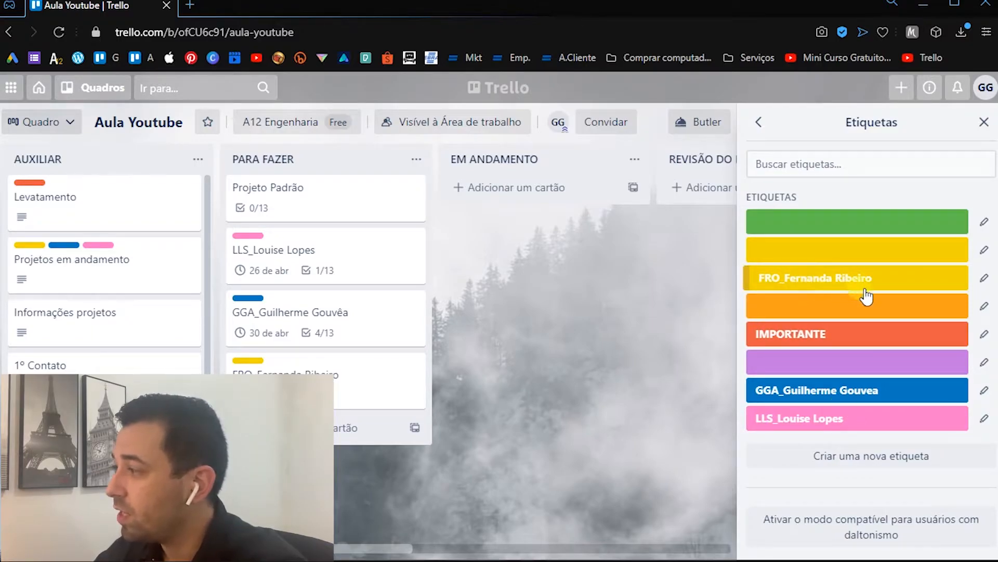
{"action": "left_click", "coordinate": [576, 359]}
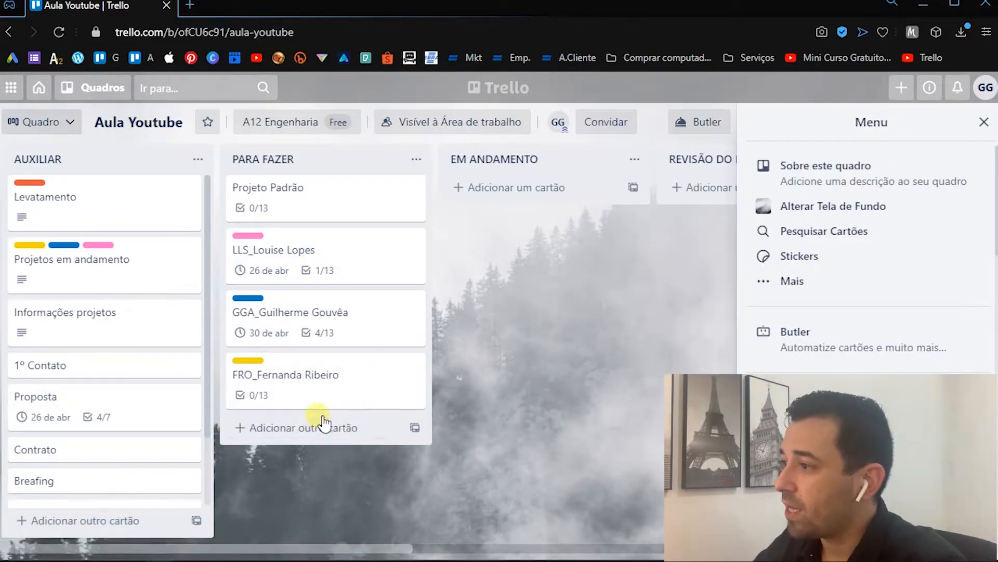
{"action": "left_click", "coordinate": [323, 424]}
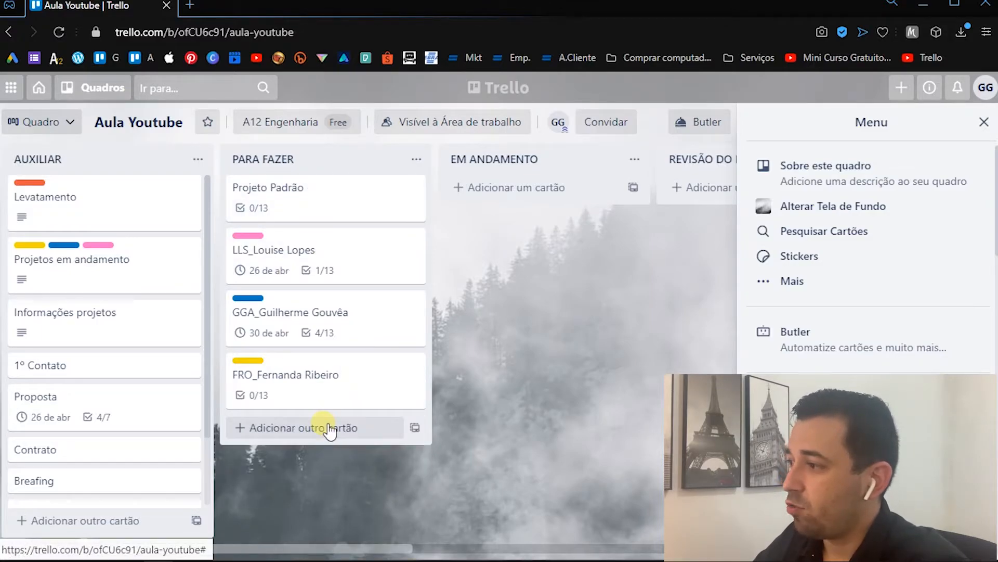
{"action": "left_click", "coordinate": [328, 428]}
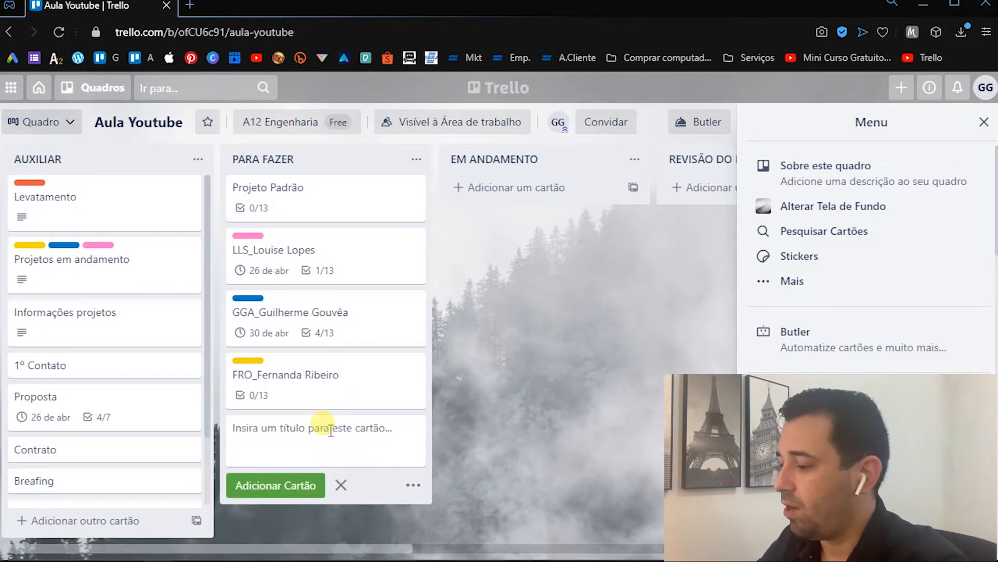
{"action": "key", "text": "Escape"}
- Open the FRO client card in the PARA FAZER list, examine its label choices, and close the card
{"action": "left_click", "coordinate": [323, 378]}
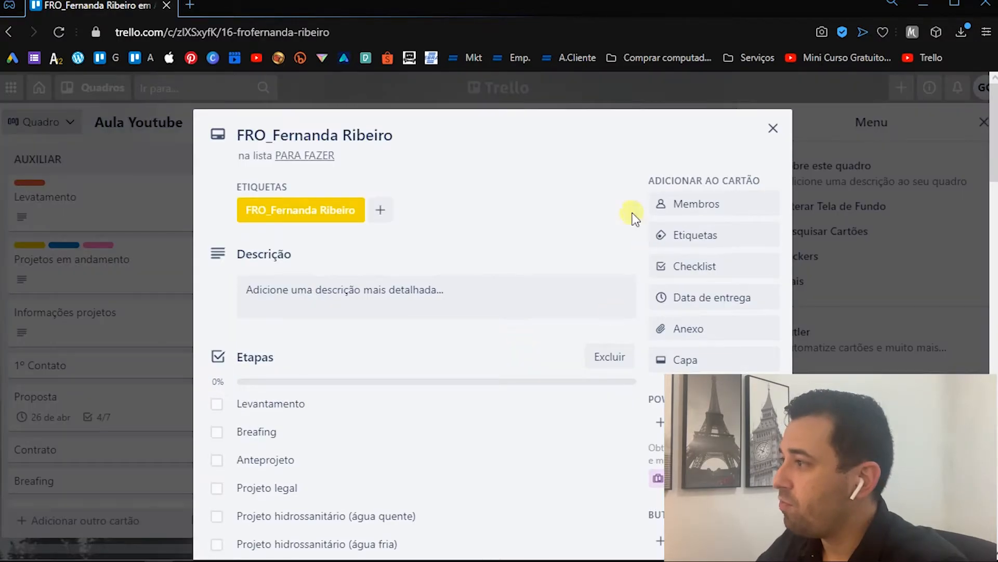
{"action": "left_click", "coordinate": [684, 238]}
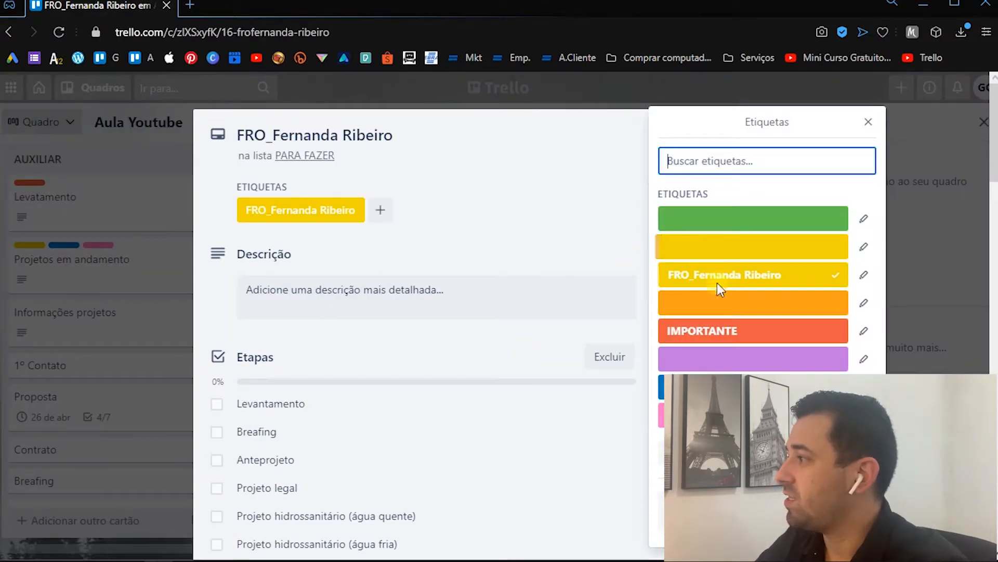
{"action": "scroll", "coordinate": [728, 284], "scroll_direction": "down", "scroll_amount": 1}
{"action": "left_click", "coordinate": [806, 281]}
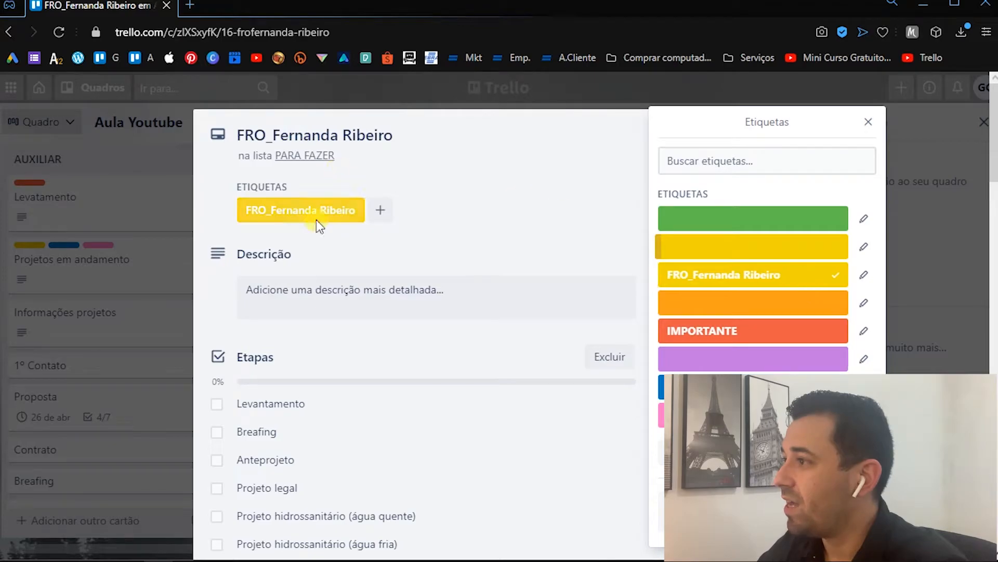
{"action": "left_click", "coordinate": [867, 123]}
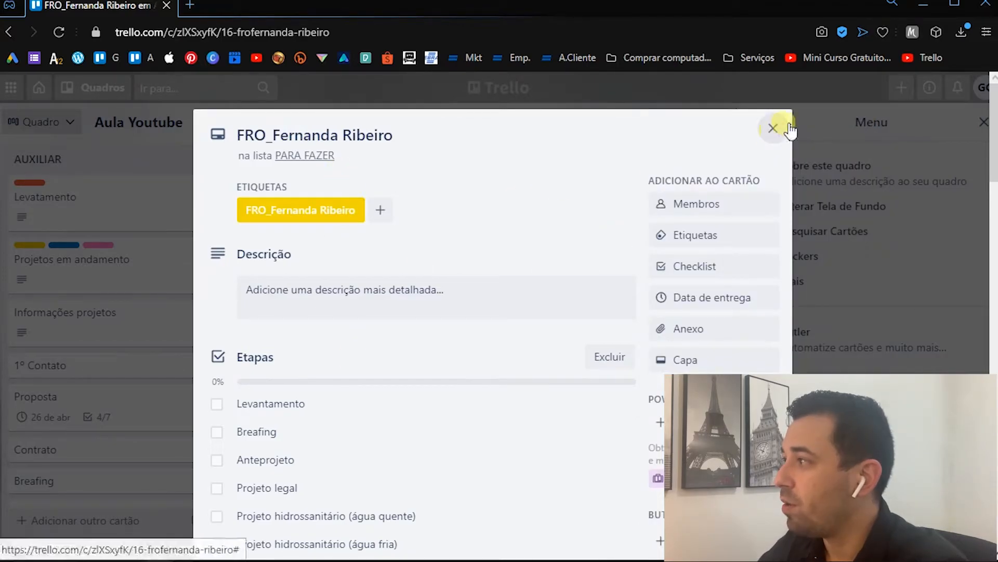
{"action": "left_click", "coordinate": [774, 128]}
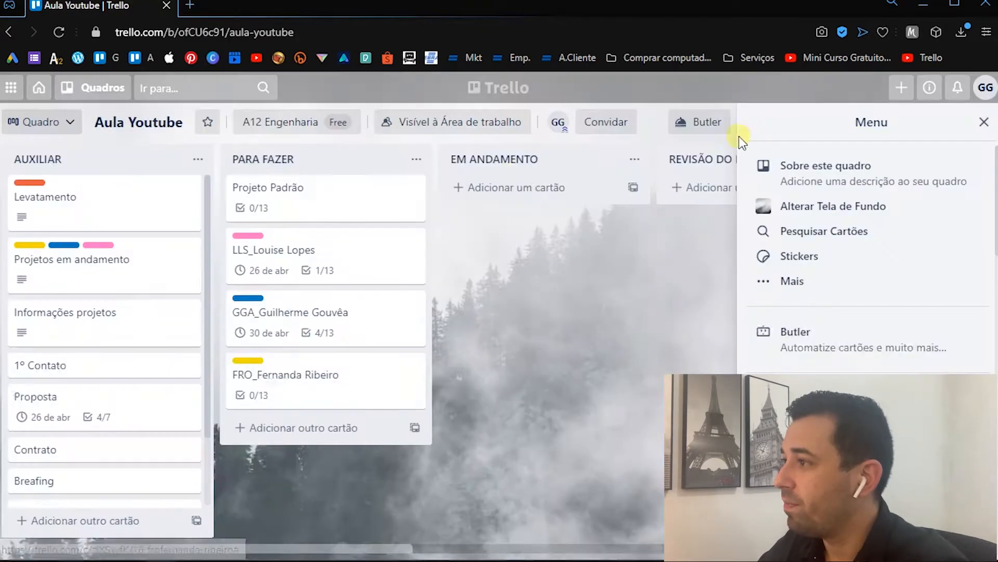
- Expand the coloured labels on the board's cards to display their names
{"action": "left_click", "coordinate": [260, 364]}
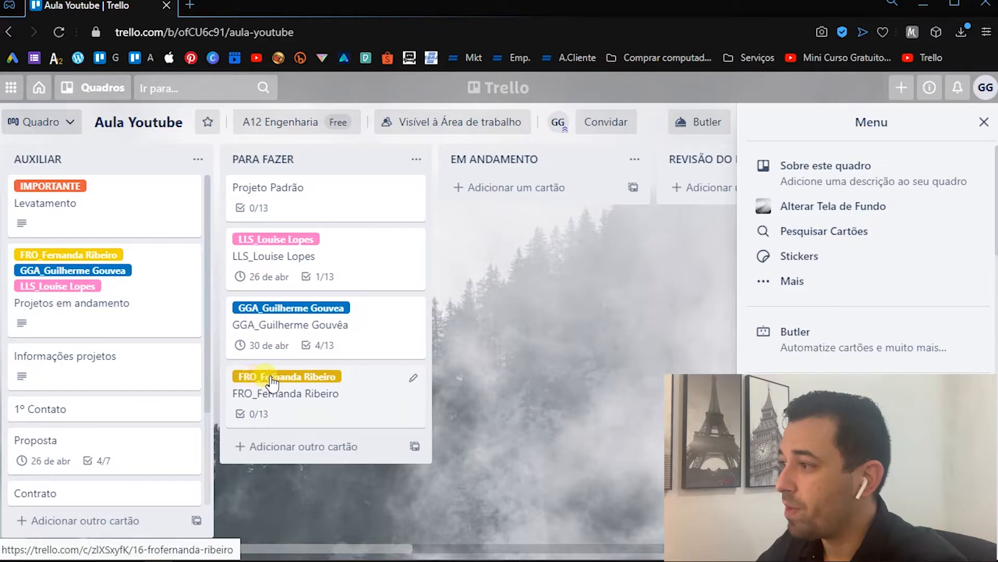
{"action": "scroll", "coordinate": [204, 288], "scroll_direction": "down", "scroll_amount": 2}
{"action": "scroll", "coordinate": [204, 288], "scroll_direction": "up", "scroll_amount": 2}
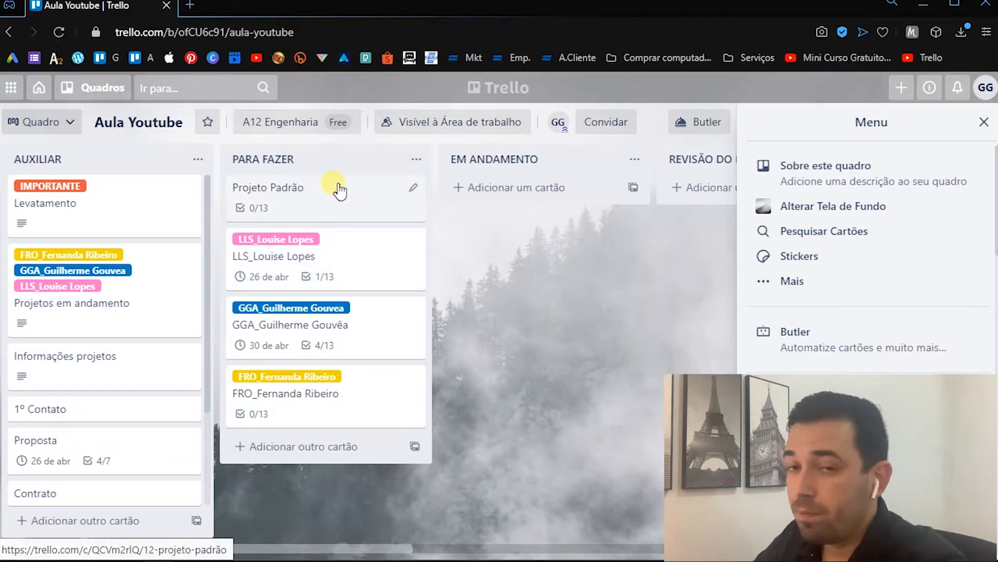
- Add a new card titled proj at the end of the PARA FAZER list
{"action": "left_click", "coordinate": [303, 446]}
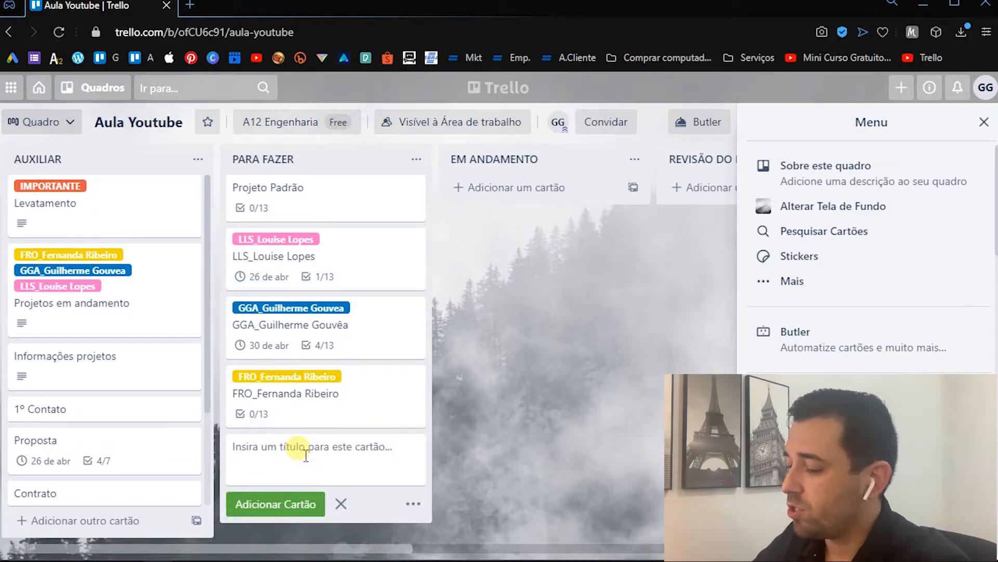
{"action": "type", "text": "pro"}
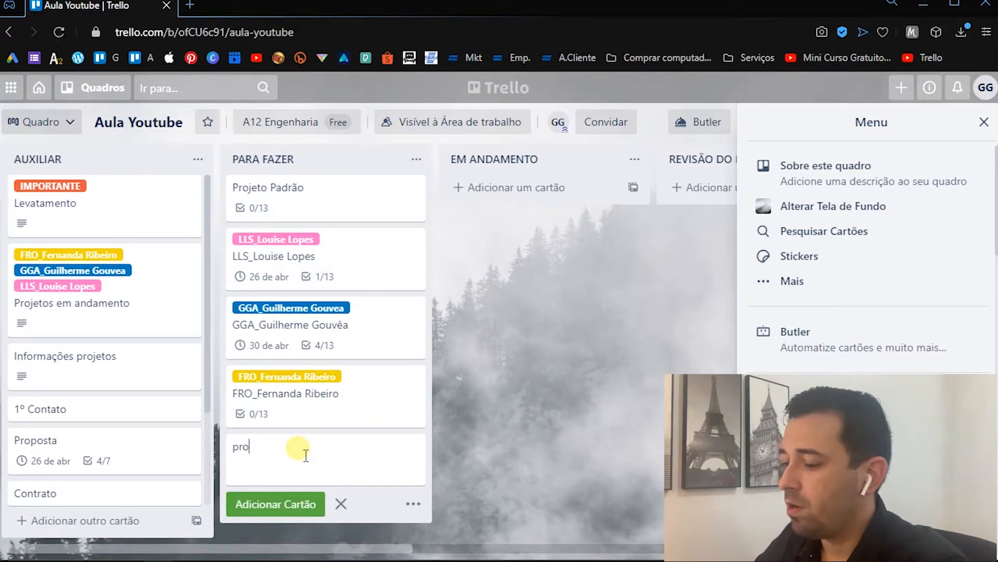
{"action": "type", "text": "j"}
{"action": "key", "text": "Return"}
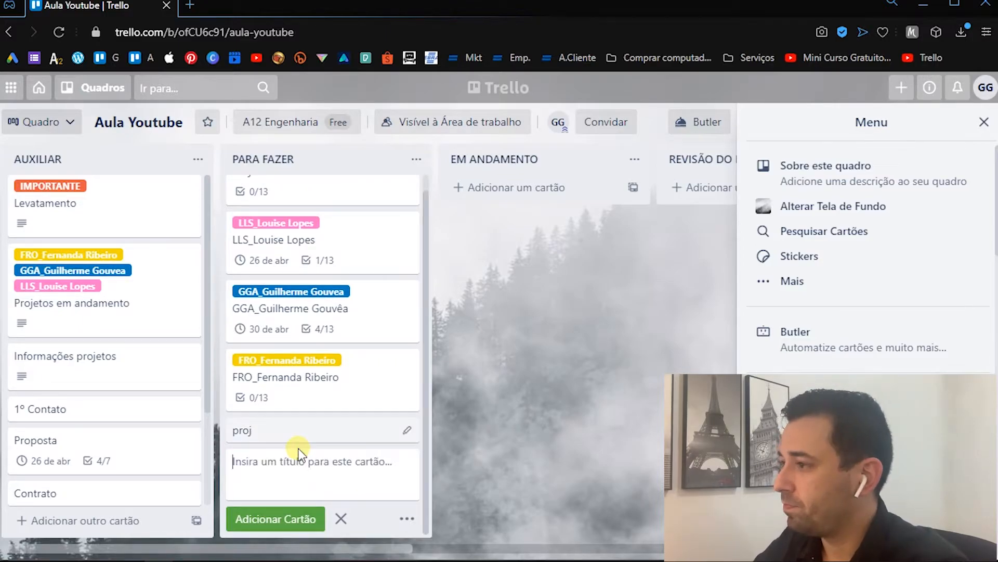
- Add a checklist titled Etapas to the proj card, enter Levantament as its item, and close the card
{"action": "left_click", "coordinate": [312, 434]}
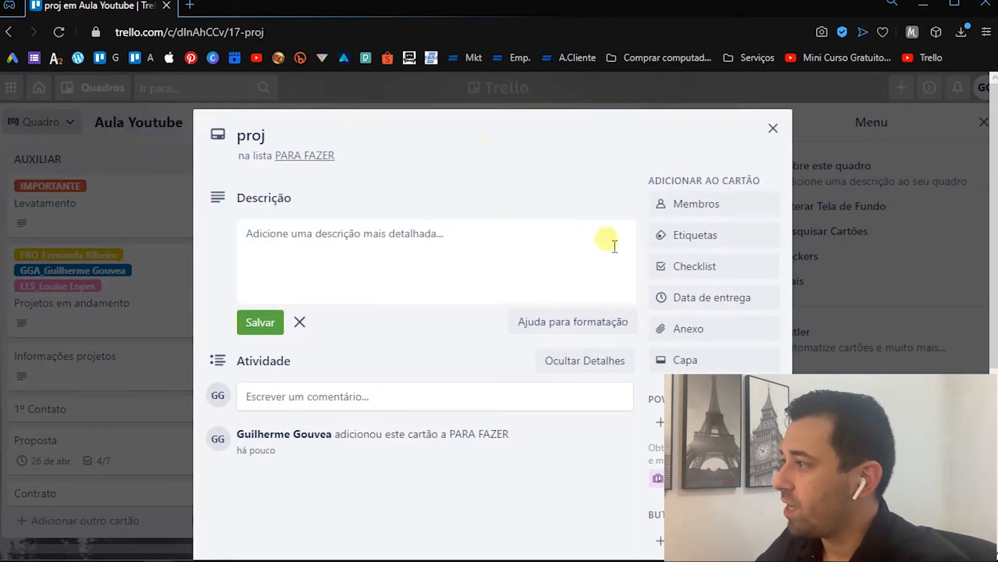
{"action": "left_click", "coordinate": [695, 268]}
{"action": "type", "text": "etap"}
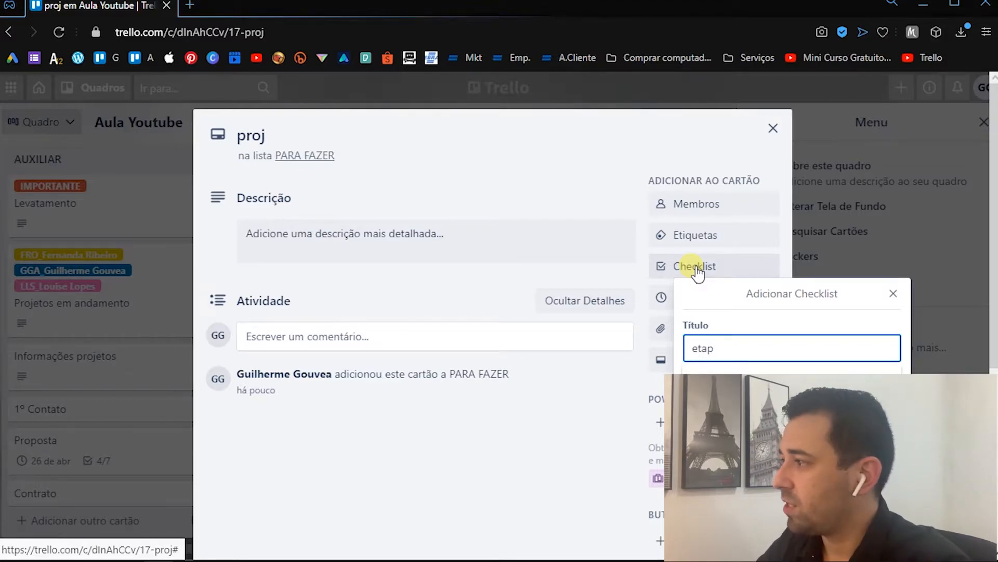
{"action": "left_click", "coordinate": [718, 382]}
{"action": "key", "text": "Return"}
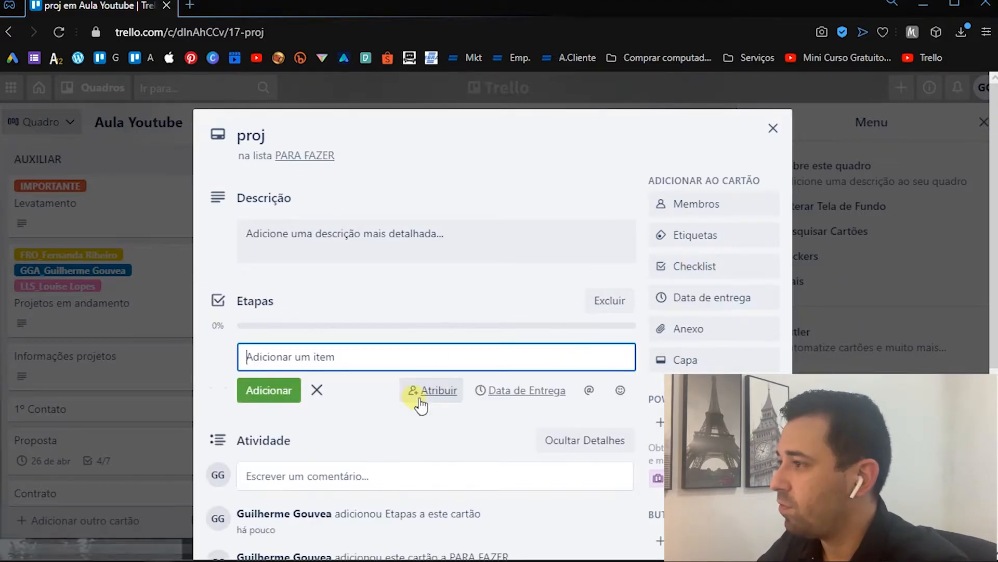
{"action": "type", "text": "Le"}
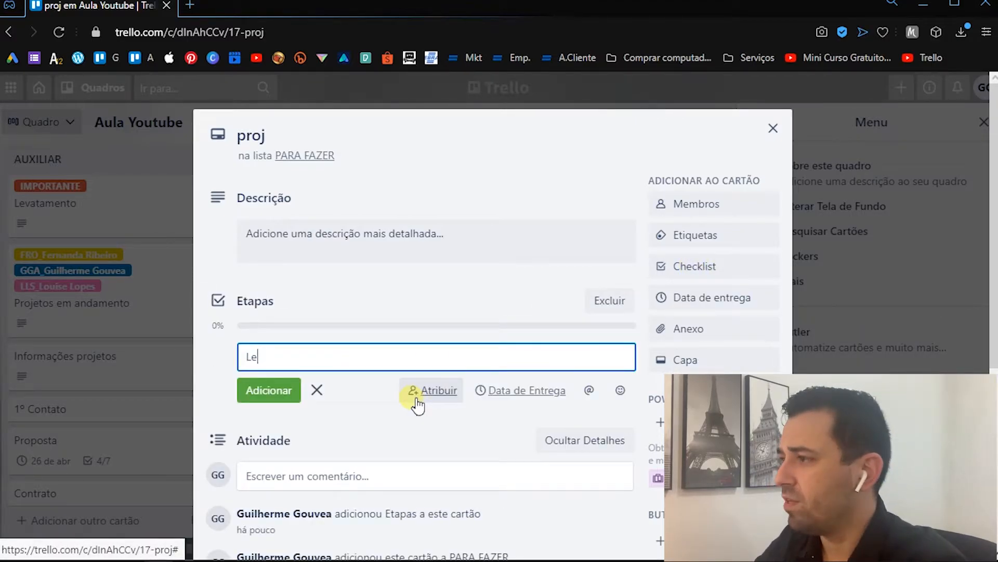
{"action": "type", "text": "vantamento"}
{"action": "key", "text": "Return"}
{"action": "key", "text": "Escape"}
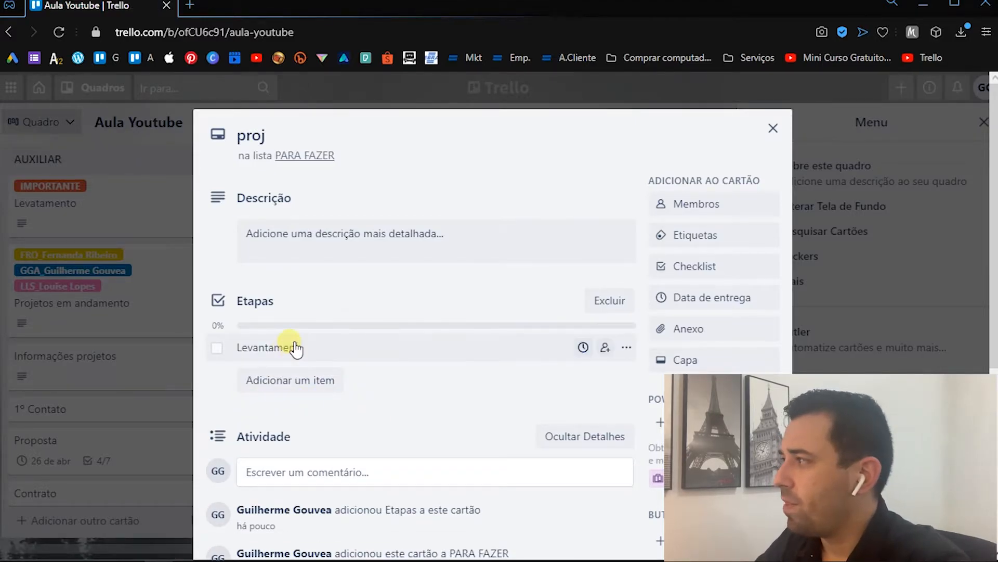
{"action": "key", "text": "Escape"}
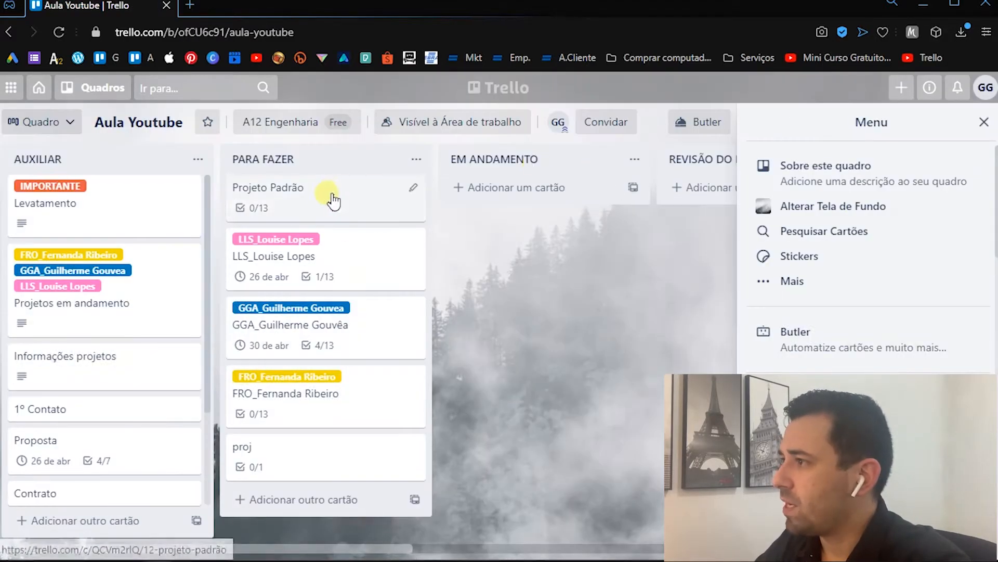
- Open the Projeto Padrão card, examine the project stages in its Etapas checklist, and close the card
{"action": "left_click", "coordinate": [300, 192]}
{"action": "scroll", "coordinate": [434, 323], "scroll_direction": "down", "scroll_amount": 2}
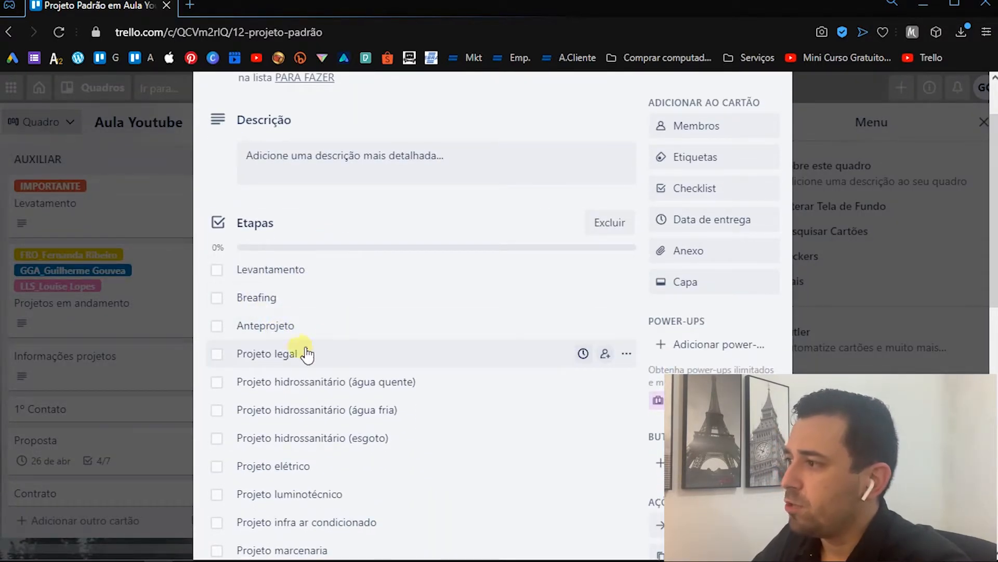
{"action": "scroll", "coordinate": [336, 382], "scroll_direction": "down", "scroll_amount": 1}
{"action": "key", "text": "Escape"}
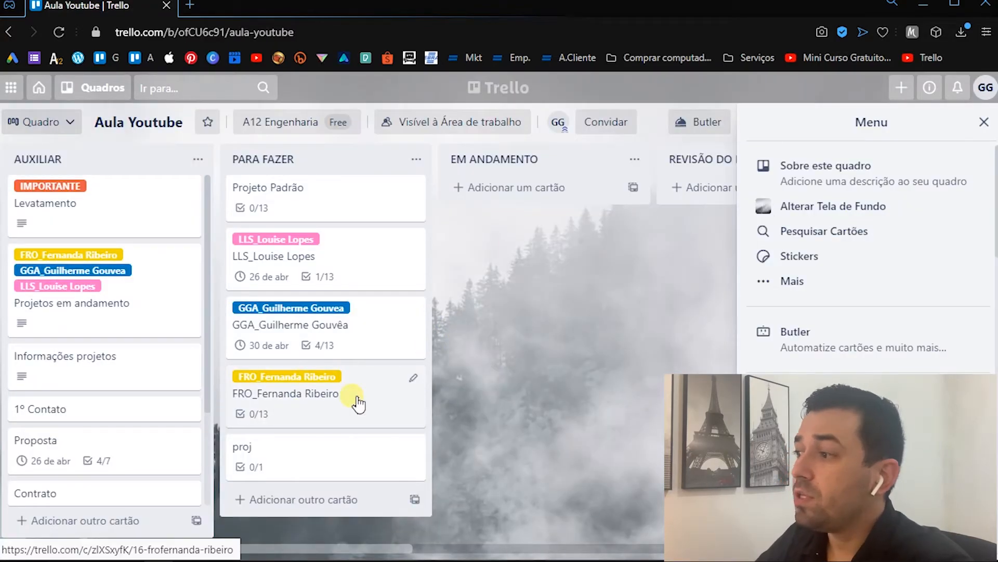
- Open the proj card, examine its Etapas checklist for comparison with the standard project, and close it
{"action": "left_click", "coordinate": [304, 463]}
{"action": "scroll", "coordinate": [353, 343], "scroll_direction": "down", "scroll_amount": 1}
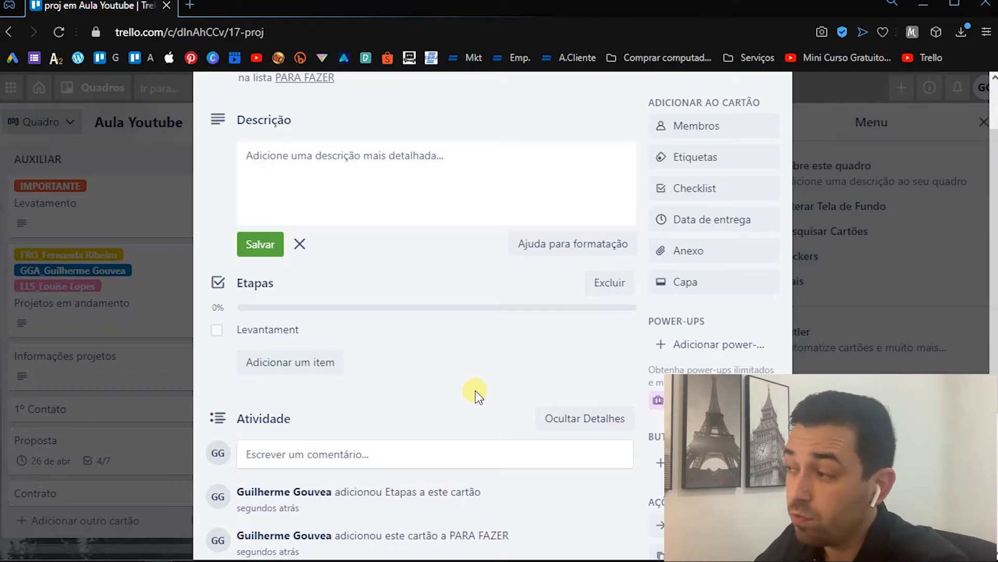
{"action": "key", "text": "Escape"}
{"action": "key", "text": "Escape"}
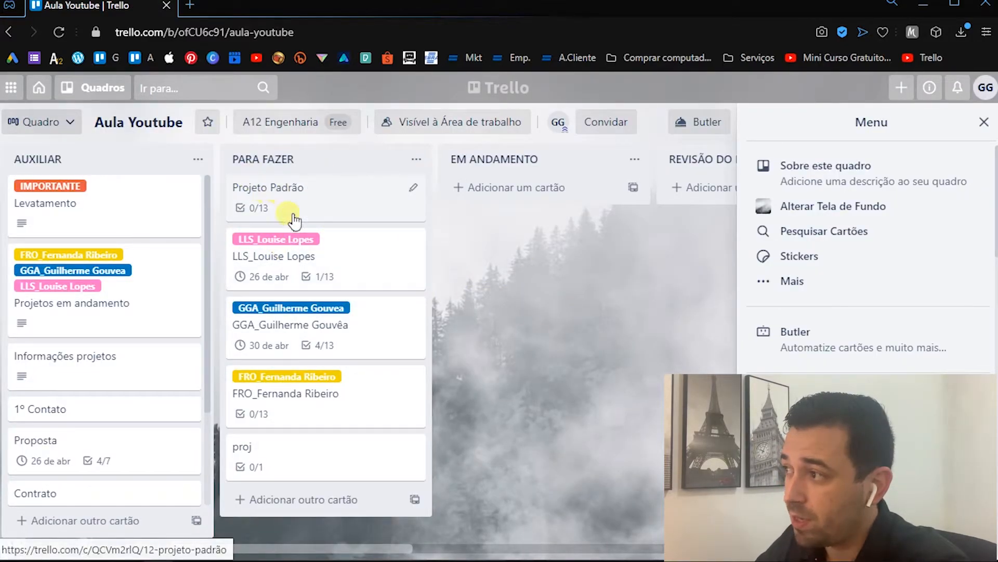
- Reopen the Projeto Padrão card, look through its full contents, and return to the board
{"action": "left_click", "coordinate": [316, 208]}
{"action": "scroll", "coordinate": [417, 370], "scroll_direction": "down", "scroll_amount": 8}
{"action": "scroll", "coordinate": [728, 291], "scroll_direction": "up", "scroll_amount": 3}
{"action": "scroll", "coordinate": [780, 278], "scroll_direction": "up", "scroll_amount": 4}
{"action": "left_click", "coordinate": [883, 260]}
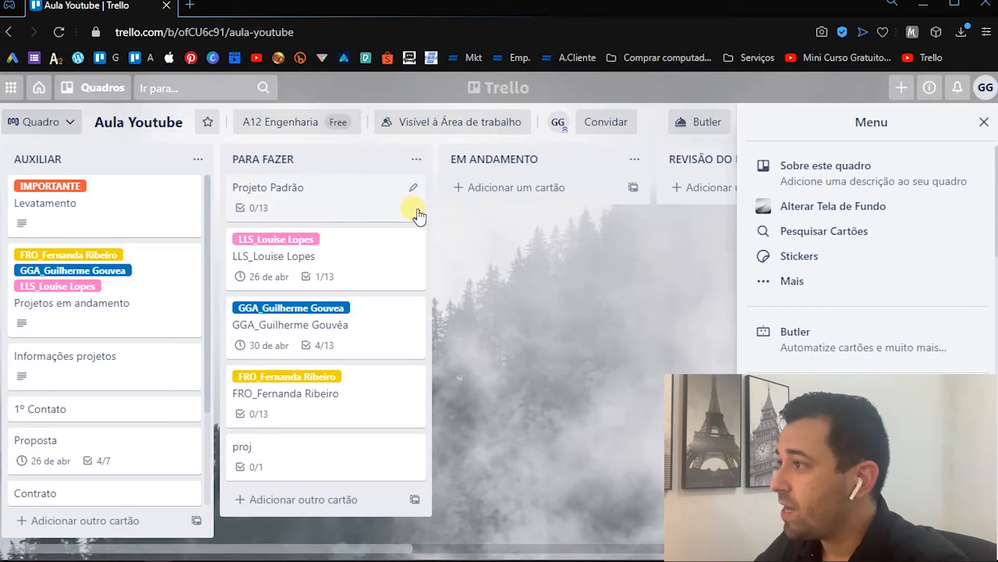
- Turn the Projeto Padrão card into a card template and return to the board
{"action": "left_click", "coordinate": [341, 198]}
{"action": "scroll", "coordinate": [735, 312], "scroll_direction": "down", "scroll_amount": 10}
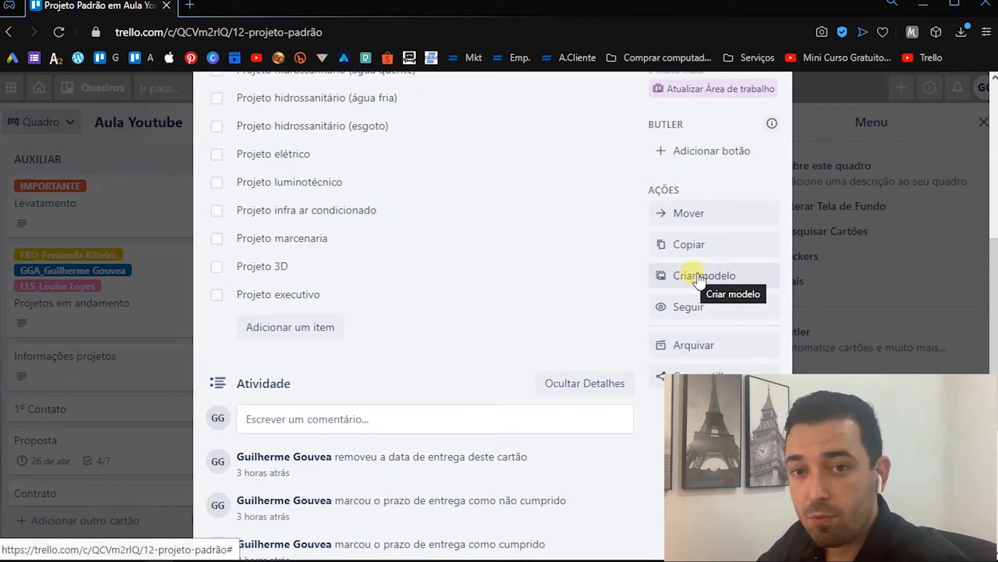
{"action": "left_click", "coordinate": [700, 279]}
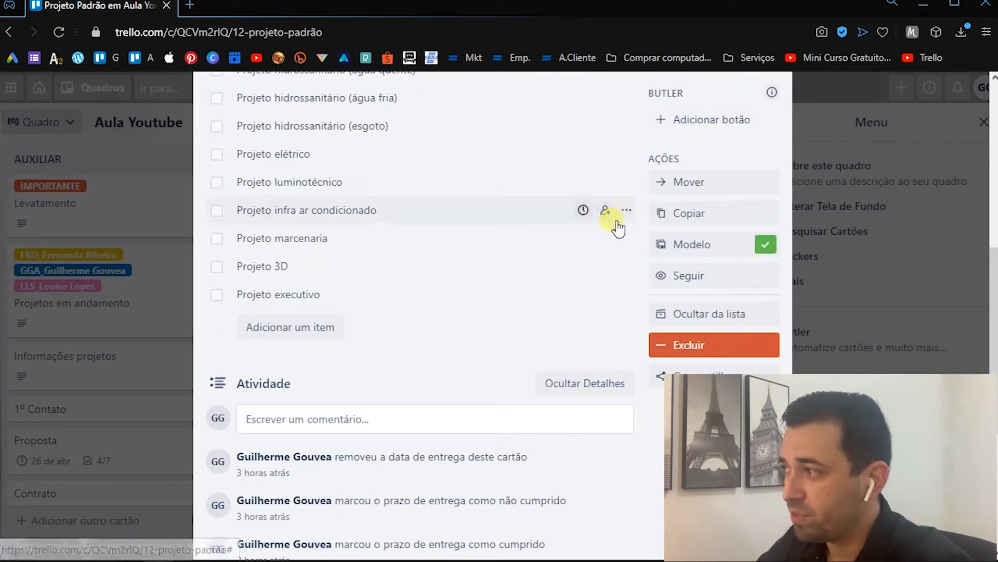
{"action": "left_click", "coordinate": [758, 247]}
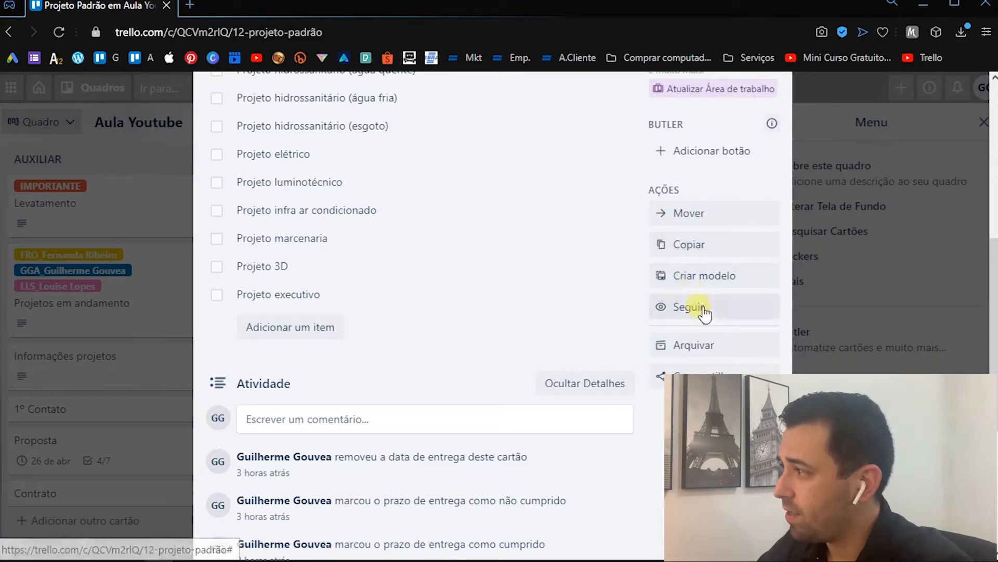
{"action": "left_click", "coordinate": [732, 278]}
{"action": "left_click", "coordinate": [812, 268]}
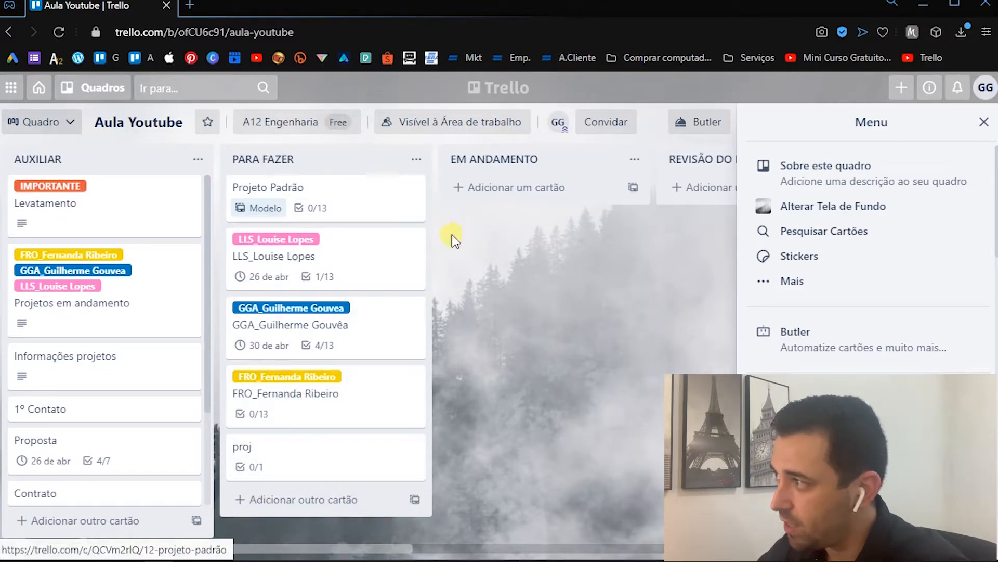
- Check the card templates offered for the EM ANDAMENTO list, and archive the proj card in PARA FAZER
{"action": "left_click", "coordinate": [635, 191]}
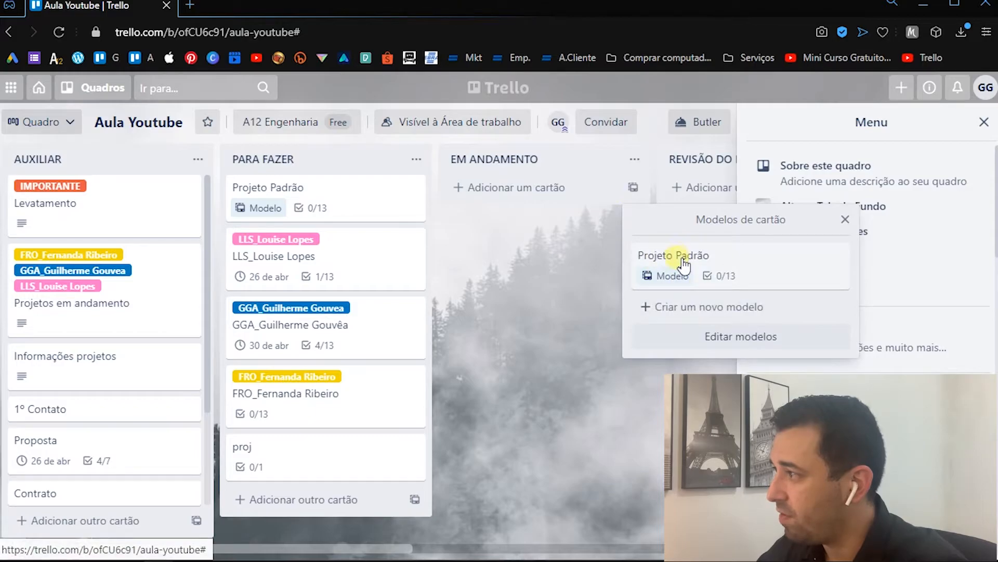
{"action": "key", "text": "Escape"}
{"action": "right_click", "coordinate": [382, 455]}
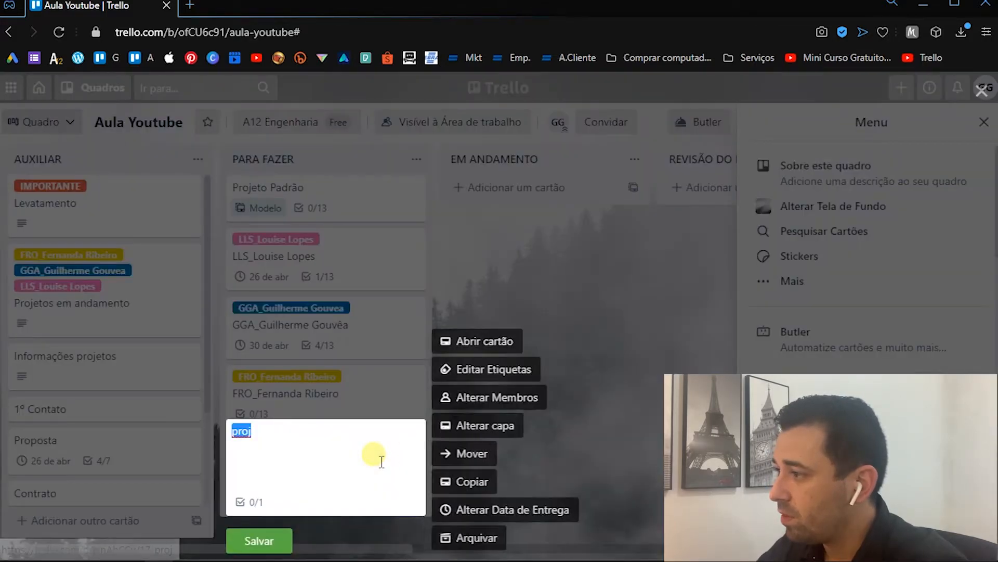
{"action": "left_click", "coordinate": [452, 535]}
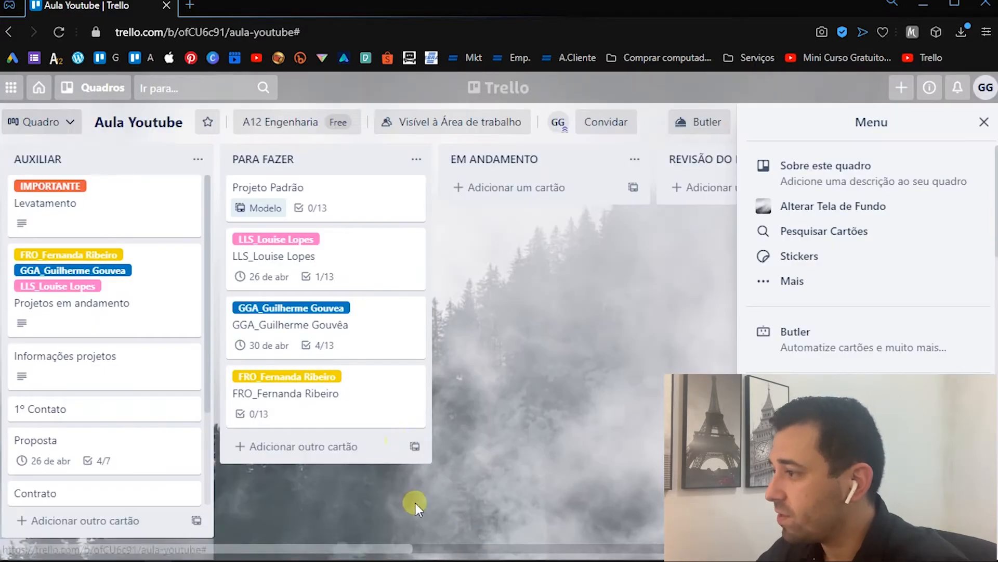
- Create a PARA FAZER card from the Projeto Padrão template, keeping its checklist and titling it LLS_ plus the client's name
{"action": "left_click", "coordinate": [415, 446]}
{"action": "left_click", "coordinate": [509, 338]}
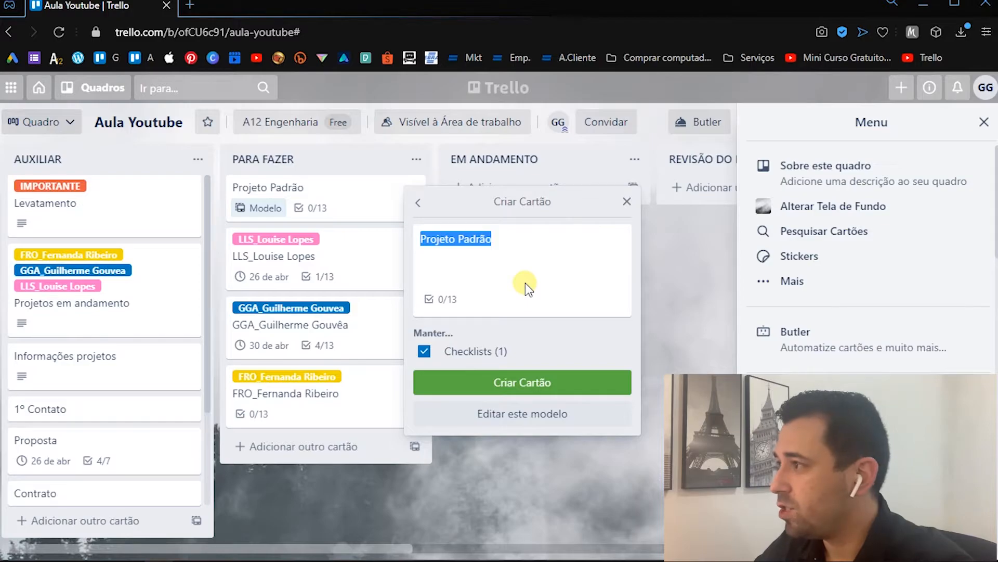
{"action": "type", "text": "LLS"}
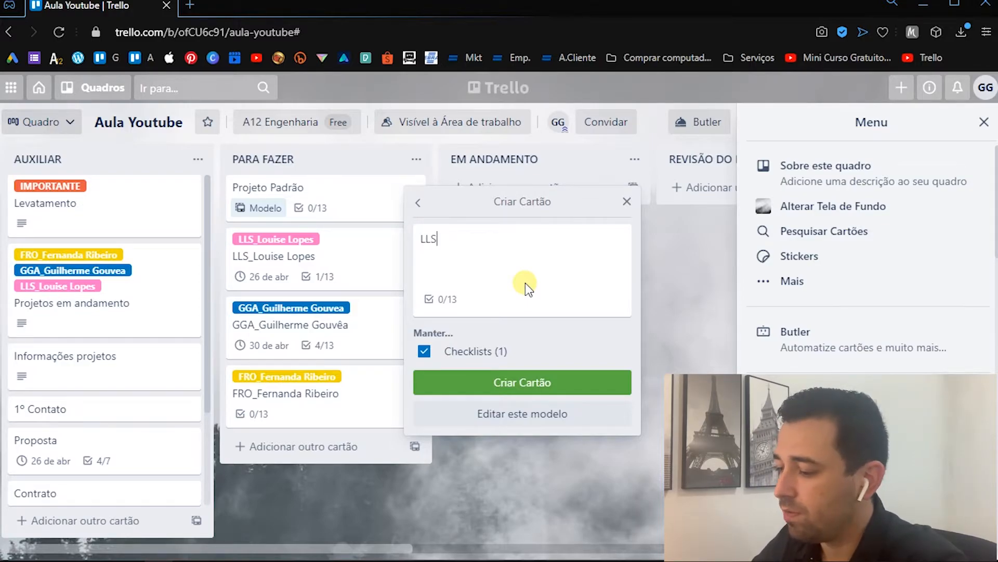
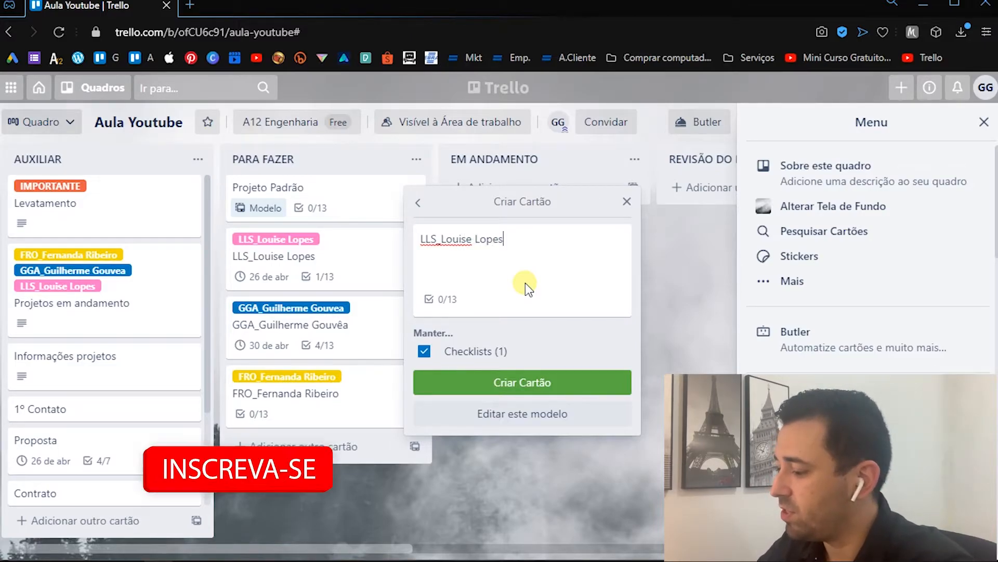
{"action": "key", "text": "Return"}
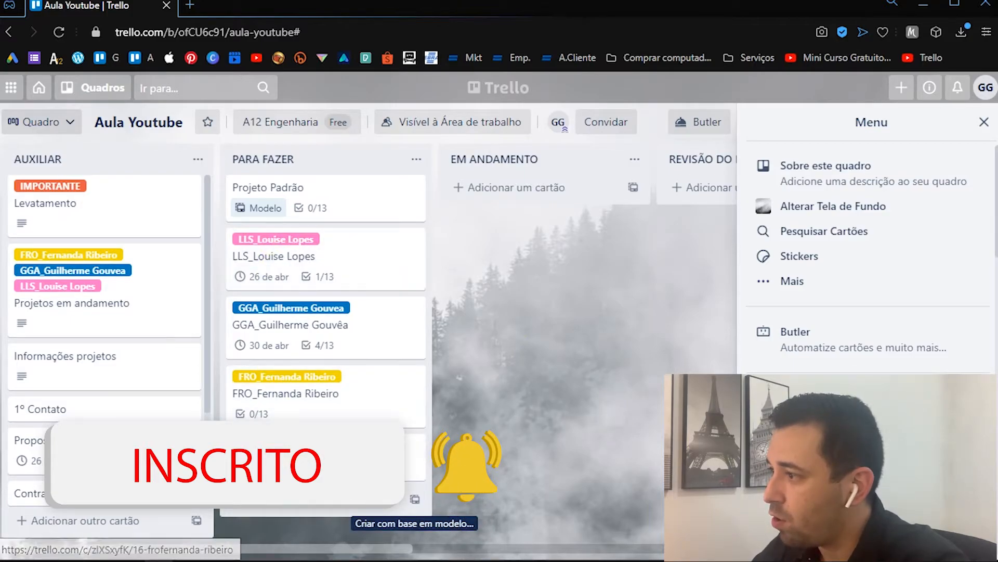
{"action": "left_click", "coordinate": [413, 447]}
{"action": "key", "text": "Escape"}
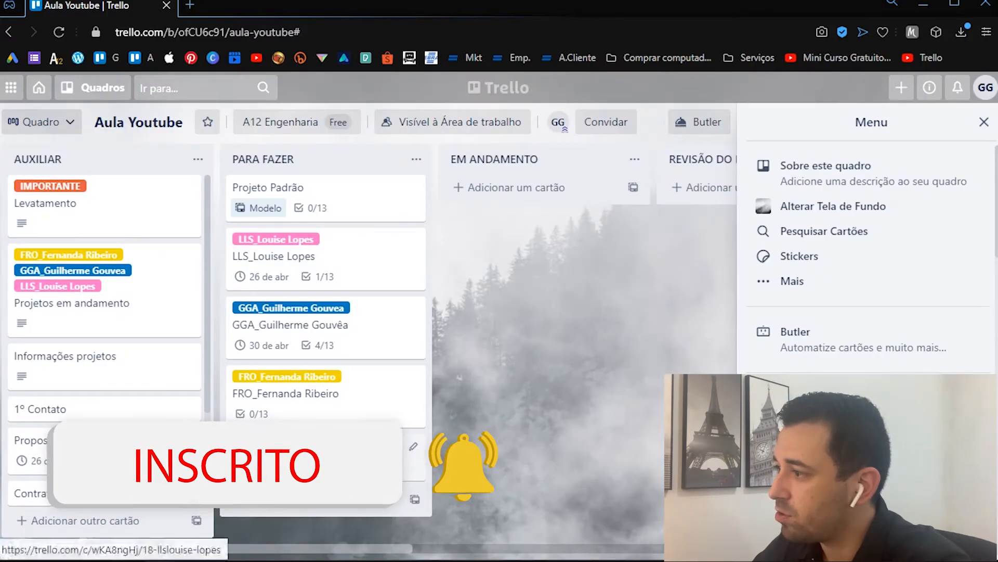
{"action": "left_click", "coordinate": [413, 446]}
{"action": "key", "text": "Escape"}
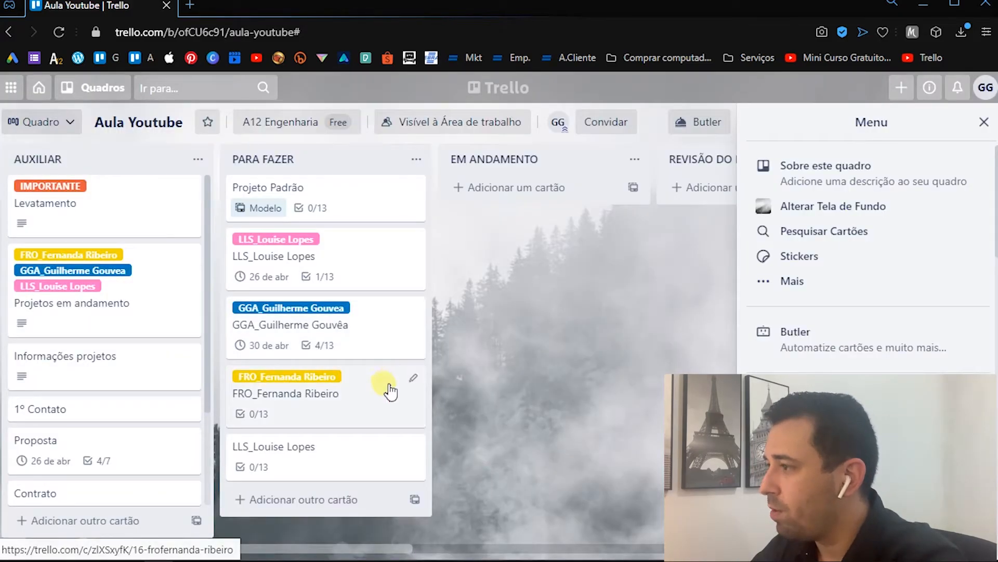
- Apply the pink LLS client label to the new card at the end of PARA FAZER, and archive that card
{"action": "key", "text": "l"}
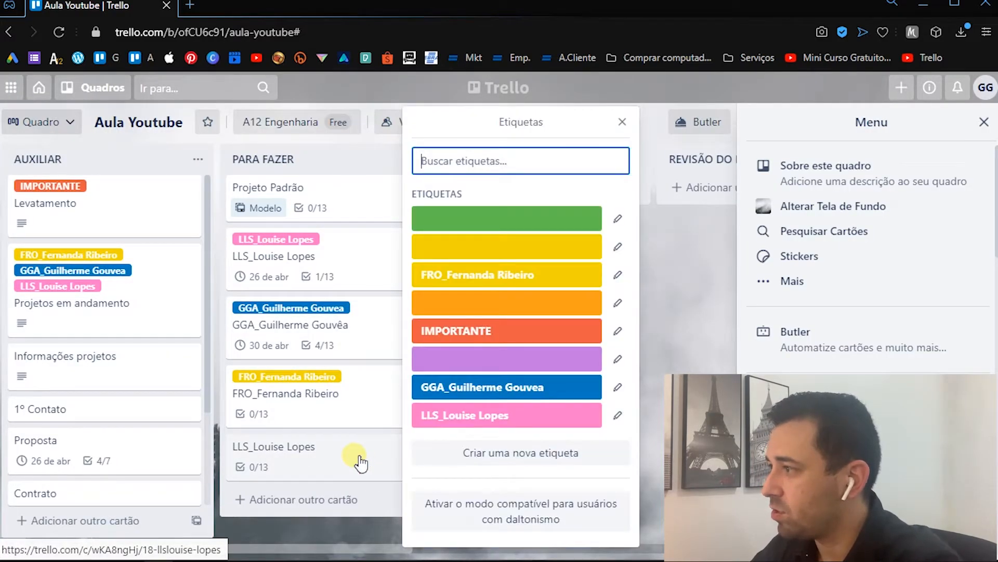
{"action": "left_click", "coordinate": [507, 415]}
{"action": "left_click", "coordinate": [384, 535]}
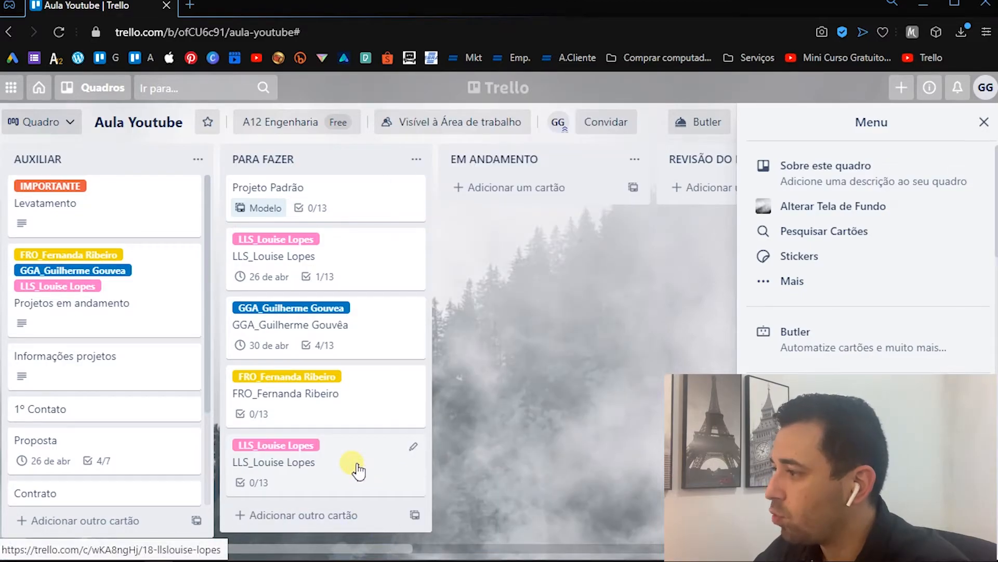
{"action": "key", "text": "e"}
{"action": "left_click", "coordinate": [469, 536]}
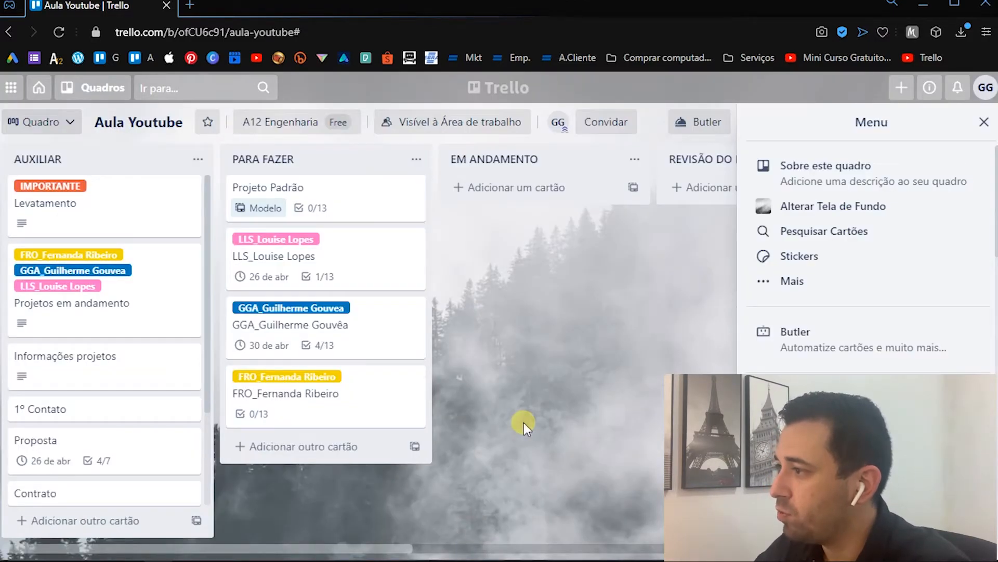
- Open the LLS client card due 26 de abr, uncheck the completed item in its Etapas checklist, and close the card
{"action": "left_click", "coordinate": [349, 255]}
{"action": "scroll", "coordinate": [398, 346], "scroll_direction": "down", "scroll_amount": 3}
{"action": "scroll", "coordinate": [252, 285], "scroll_direction": "down", "scroll_amount": 7}
{"action": "scroll", "coordinate": [384, 286], "scroll_direction": "up", "scroll_amount": 6}
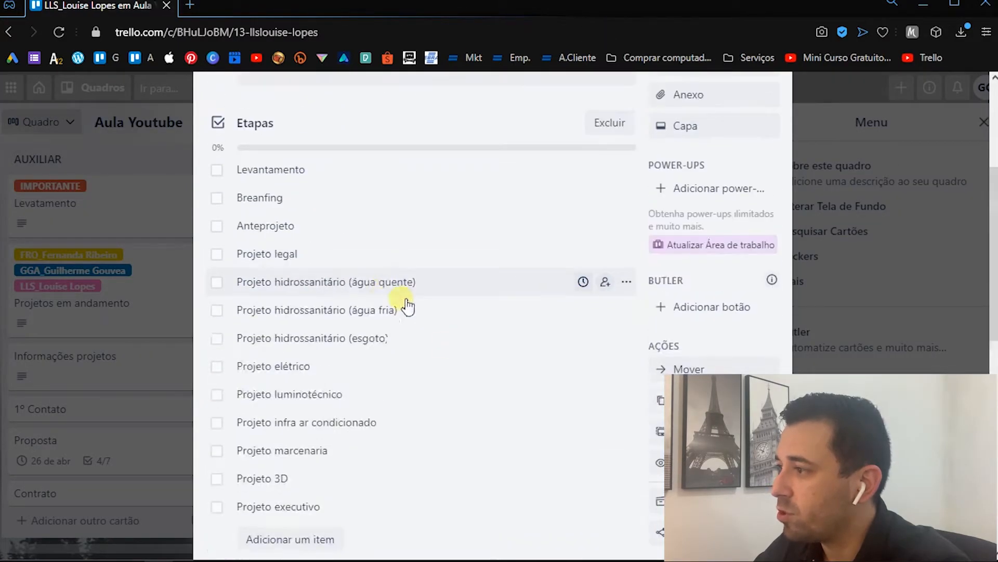
{"action": "key", "text": "Escape"}
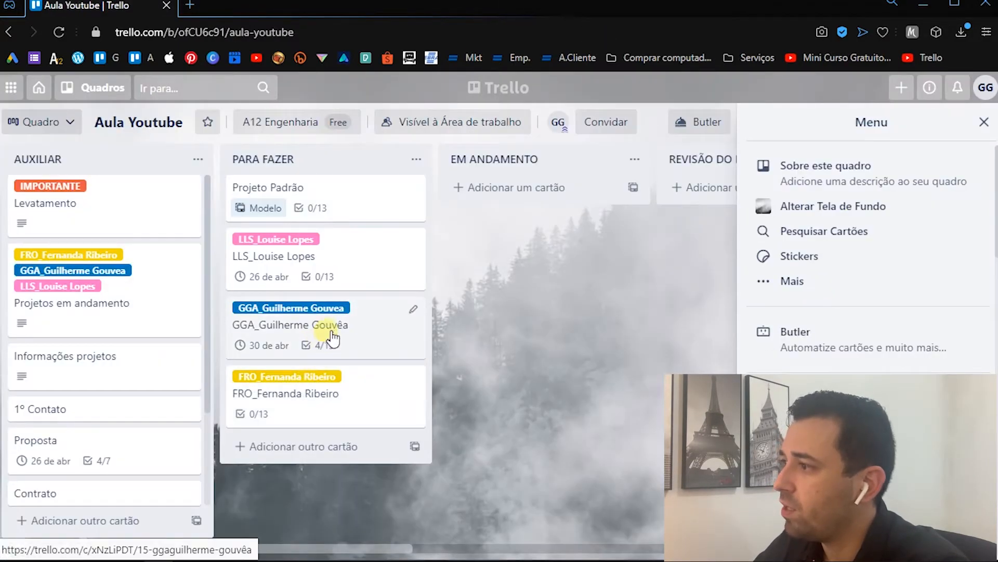
- Uncheck Levantamento, Breafing, Anteprojeto and Projeto legal in the GGA client card's Etapas checklist, and close the card
{"action": "left_click", "coordinate": [351, 335]}
{"action": "scroll", "coordinate": [392, 272], "scroll_direction": "down", "scroll_amount": 1}
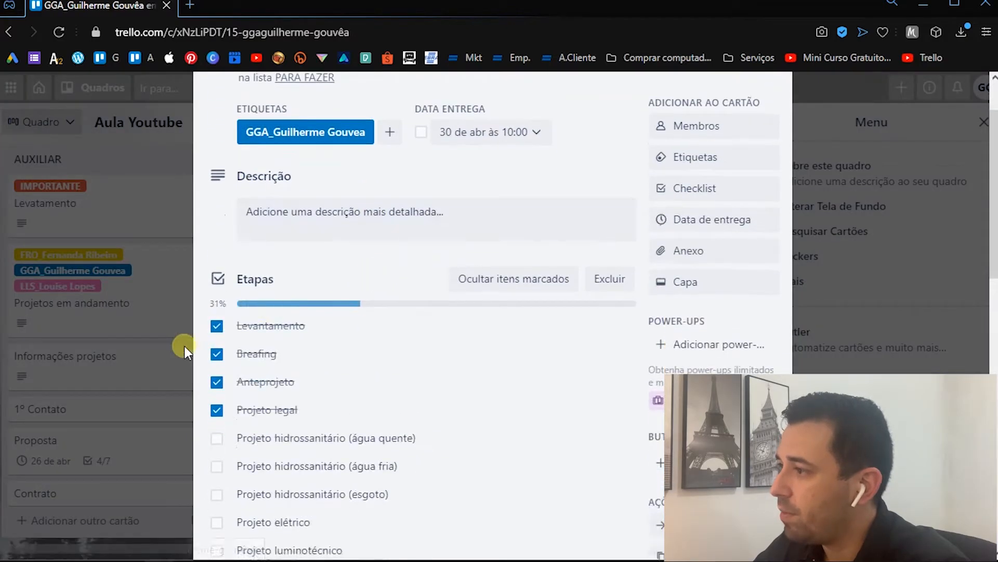
{"action": "left_click", "coordinate": [217, 326]}
{"action": "left_click", "coordinate": [216, 354]}
{"action": "left_click", "coordinate": [217, 381]}
{"action": "left_click", "coordinate": [216, 410]}
{"action": "key", "text": "Escape"}
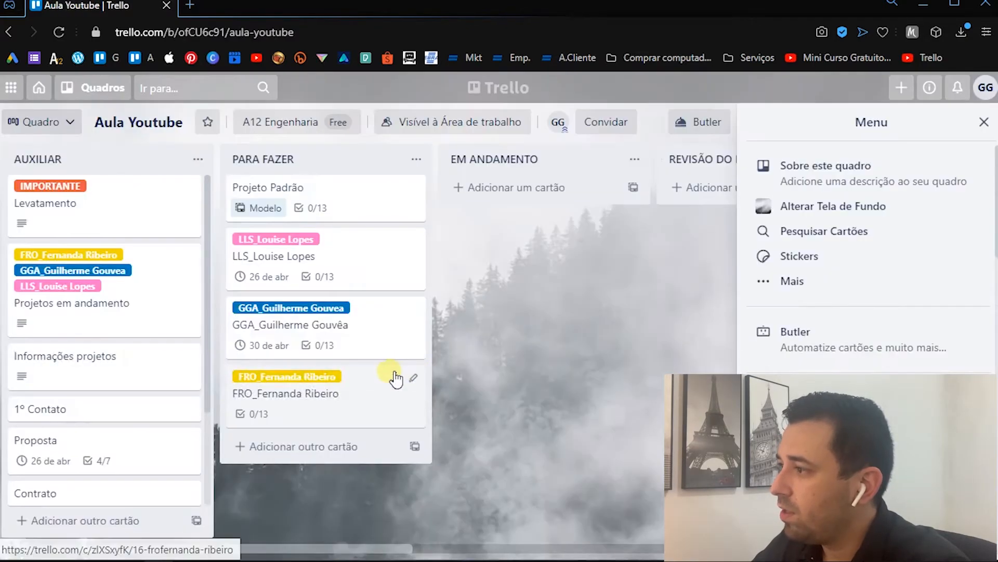
- Open the FRO client card in PARA FAZER, look through its Etapas checklist, and close the card
{"action": "left_click", "coordinate": [380, 400]}
{"action": "scroll", "coordinate": [409, 326], "scroll_direction": "down", "scroll_amount": 5}
{"action": "key", "text": "Escape"}
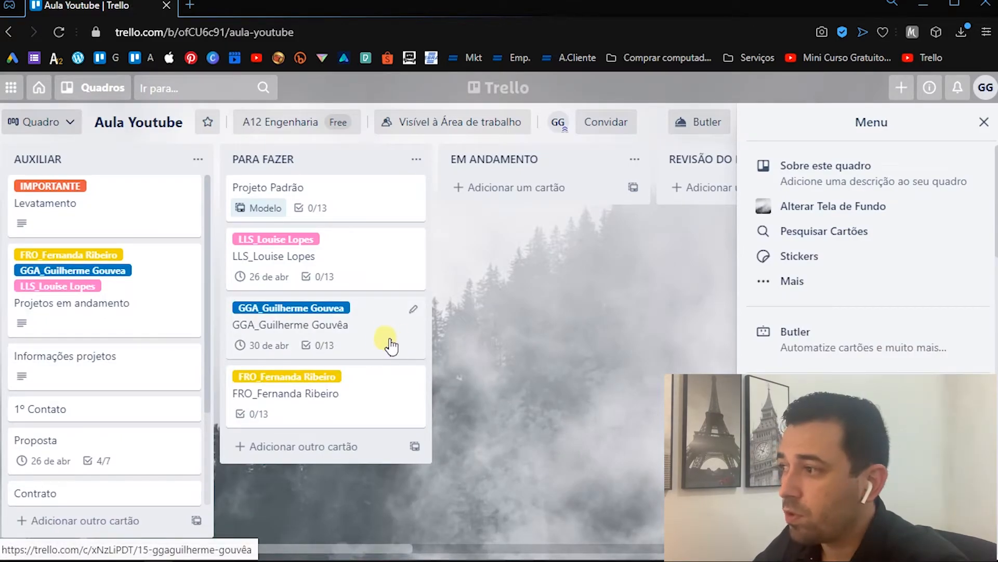
- Check Levantamento, Breafing, Anteprojeto and Projeto legal in the GGA client card's Etapas checklist, and move the card to EM ANDAMENTO
{"action": "left_click", "coordinate": [366, 334]}
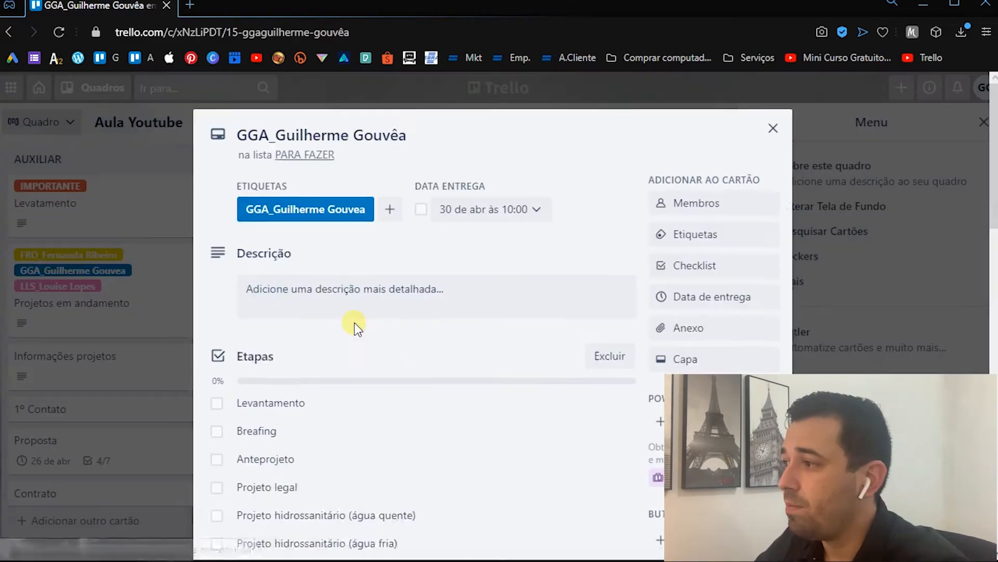
{"action": "left_click", "coordinate": [217, 401]}
{"action": "scroll", "coordinate": [312, 358], "scroll_direction": "down", "scroll_amount": 1}
{"action": "left_click", "coordinate": [217, 354]}
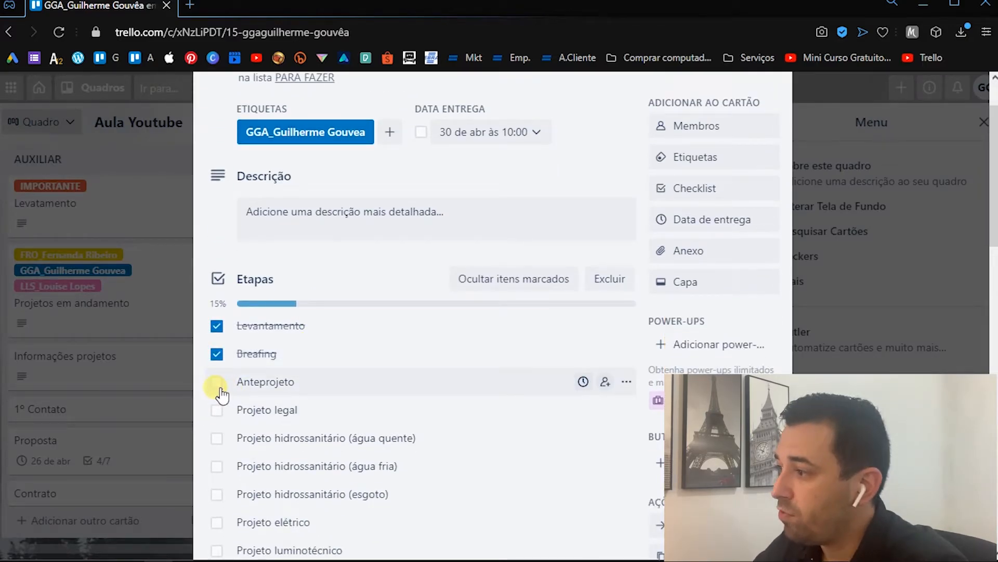
{"action": "left_click", "coordinate": [216, 385]}
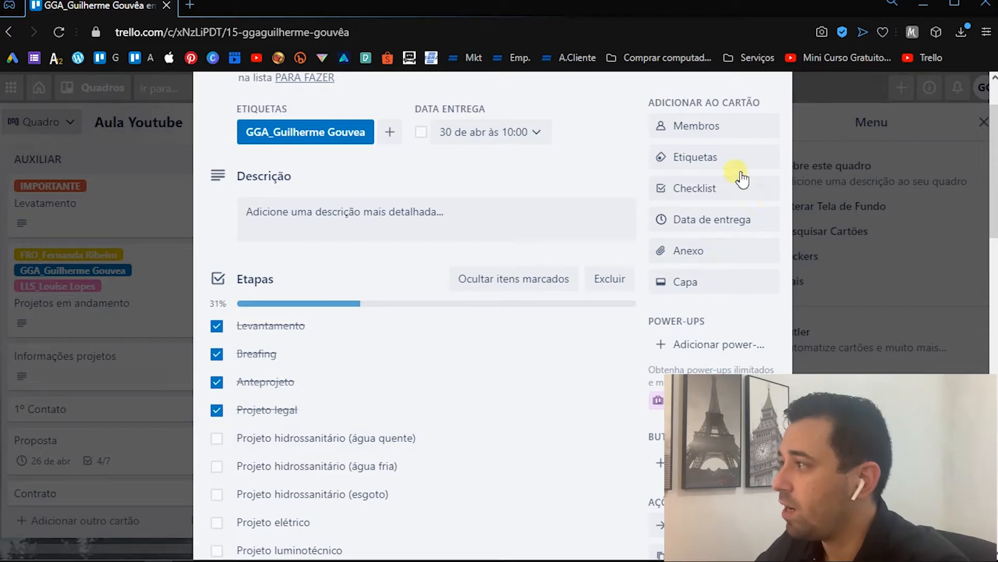
{"action": "key", "text": "Escape"}
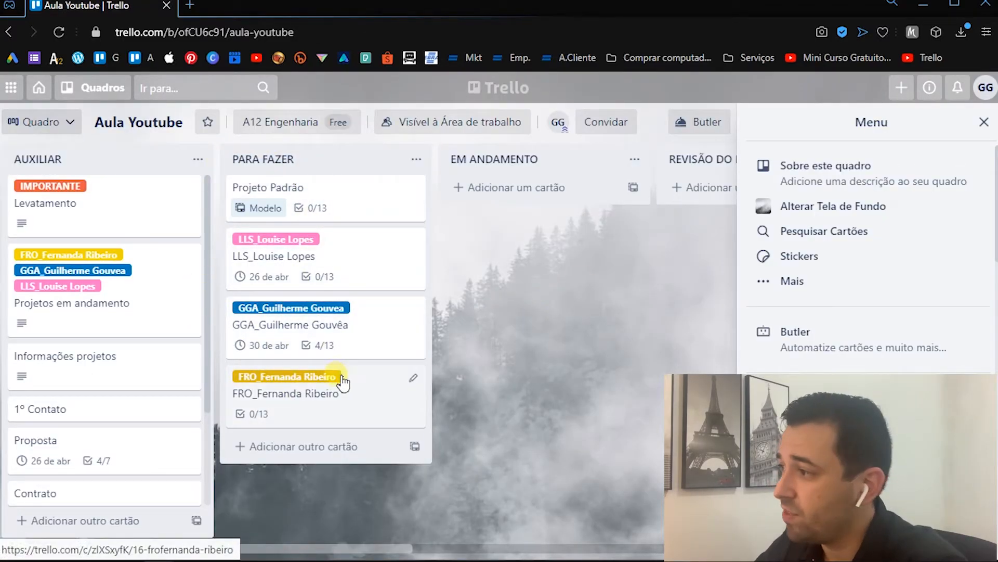
{"action": "left_click_drag", "start_coordinate": [270, 325], "coordinate": [457, 195]}
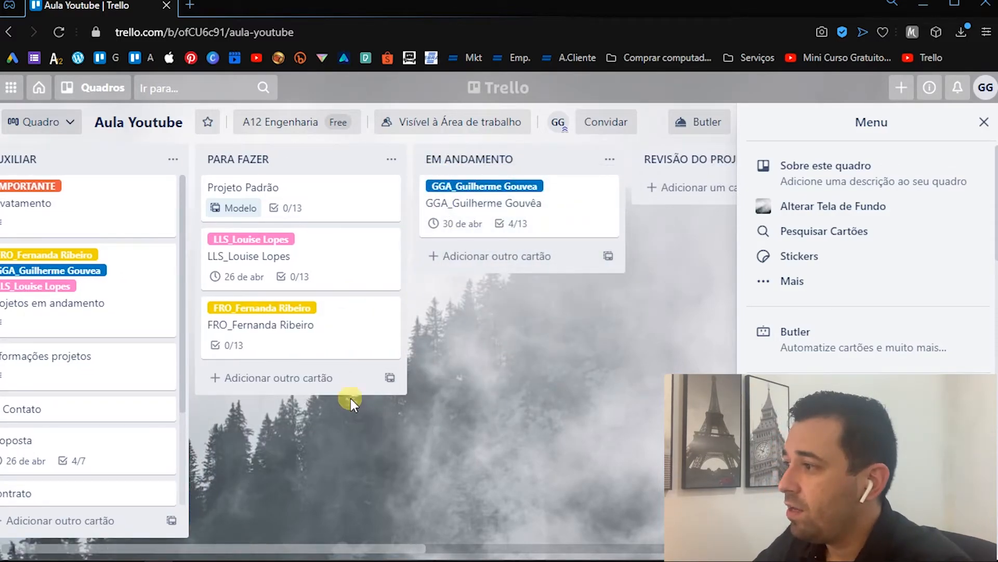
- Open the LLS client card in PARA FAZER and the GGA client card in EM ANDAMENTO, closing each one
{"action": "left_click", "coordinate": [302, 260]}
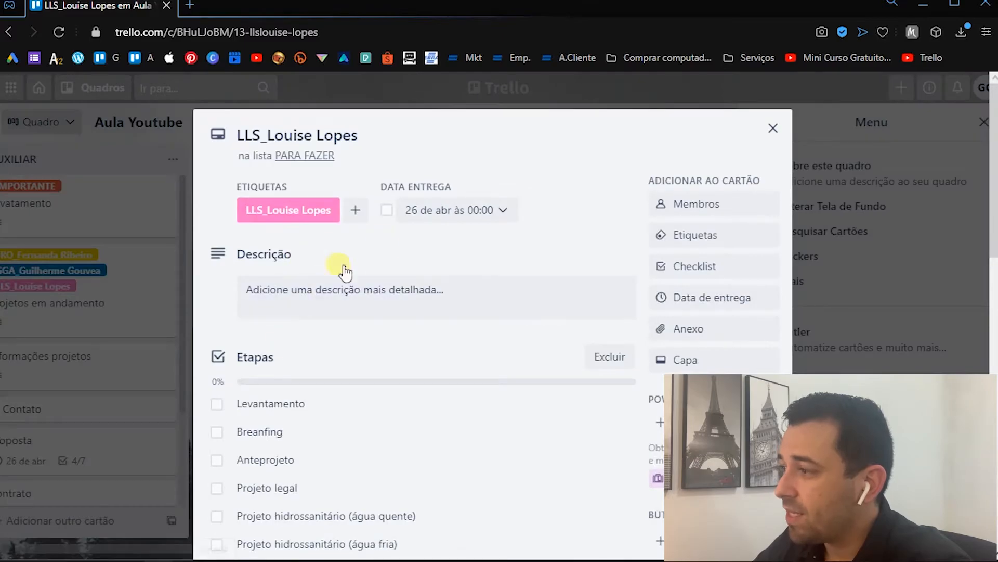
{"action": "key", "text": "Escape"}
{"action": "left_click", "coordinate": [514, 221]}
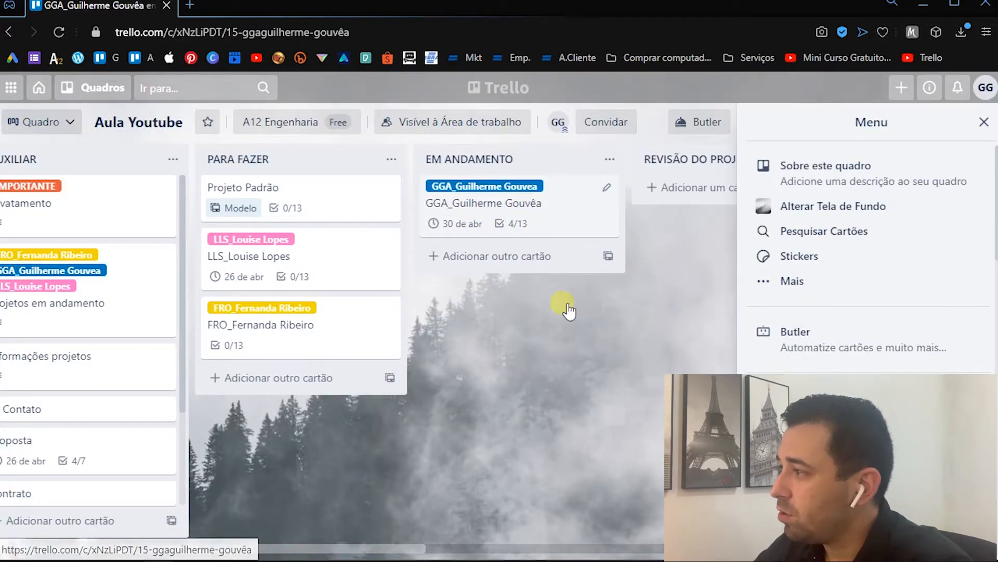
{"action": "key", "text": "Escape"}
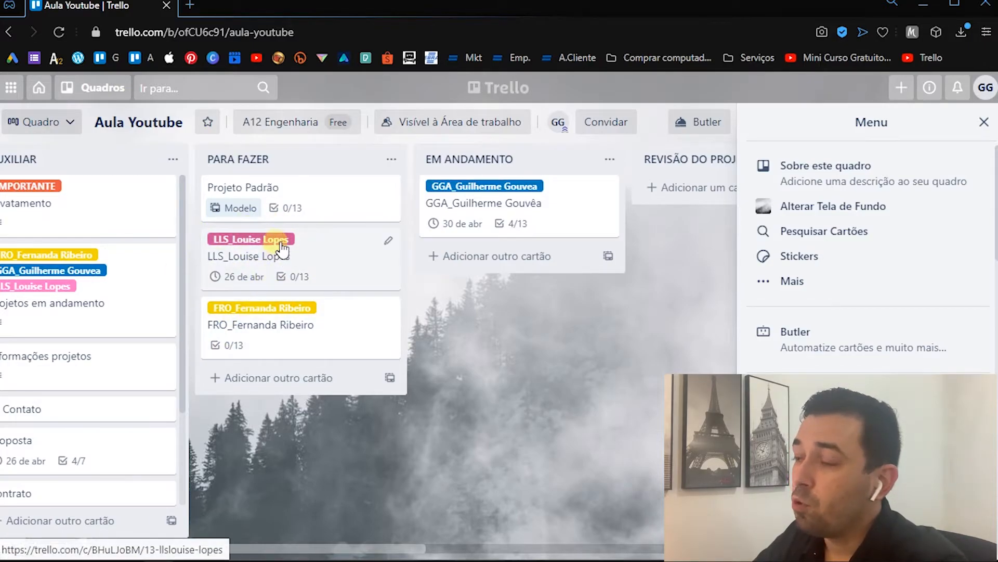
- Apply the IMPORTANTE label to the LLS client card in PARA FAZER
{"action": "right_click", "coordinate": [332, 239]}
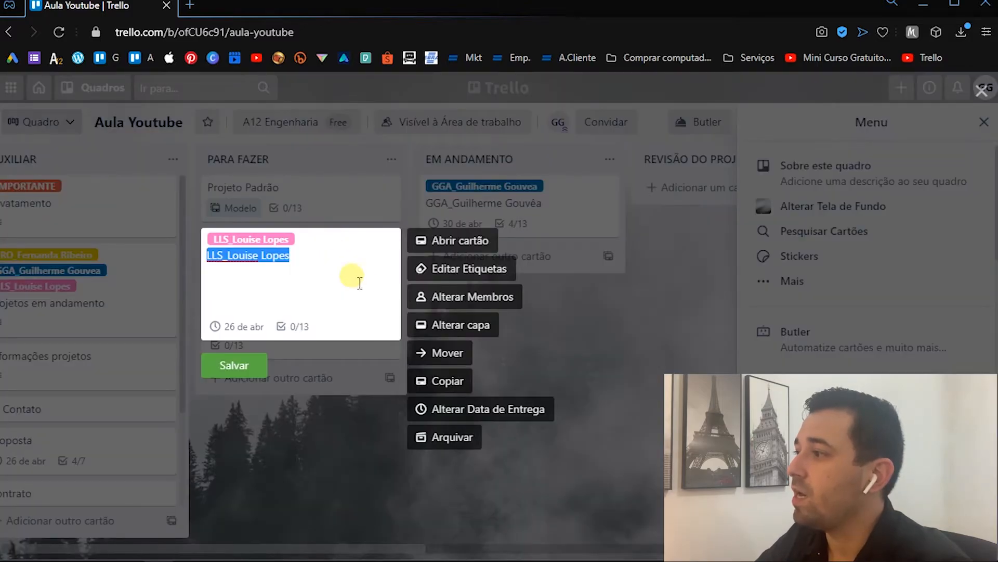
{"action": "left_click", "coordinate": [452, 271]}
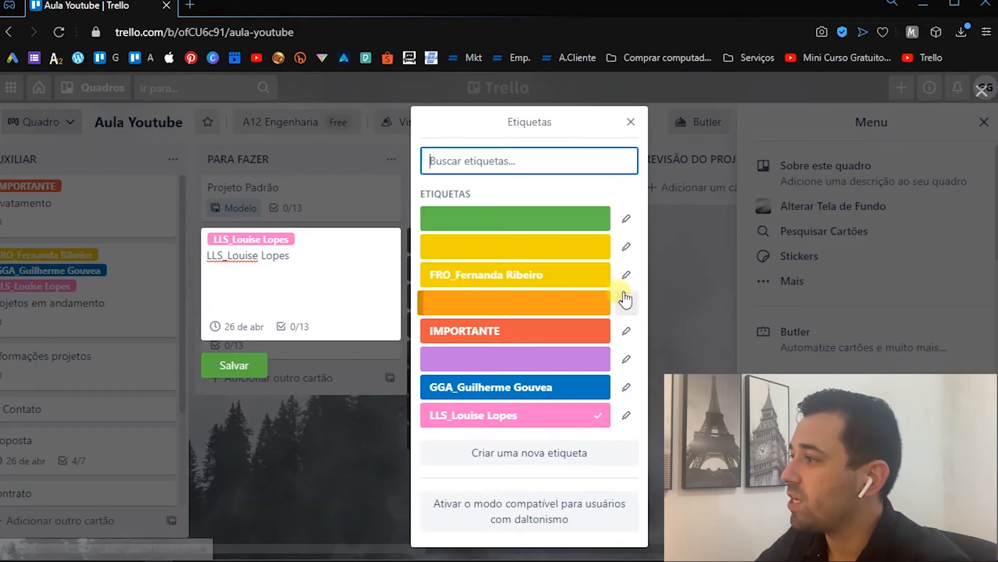
{"action": "left_click", "coordinate": [480, 332]}
{"action": "left_click", "coordinate": [342, 442]}
{"action": "left_click", "coordinate": [342, 442]}
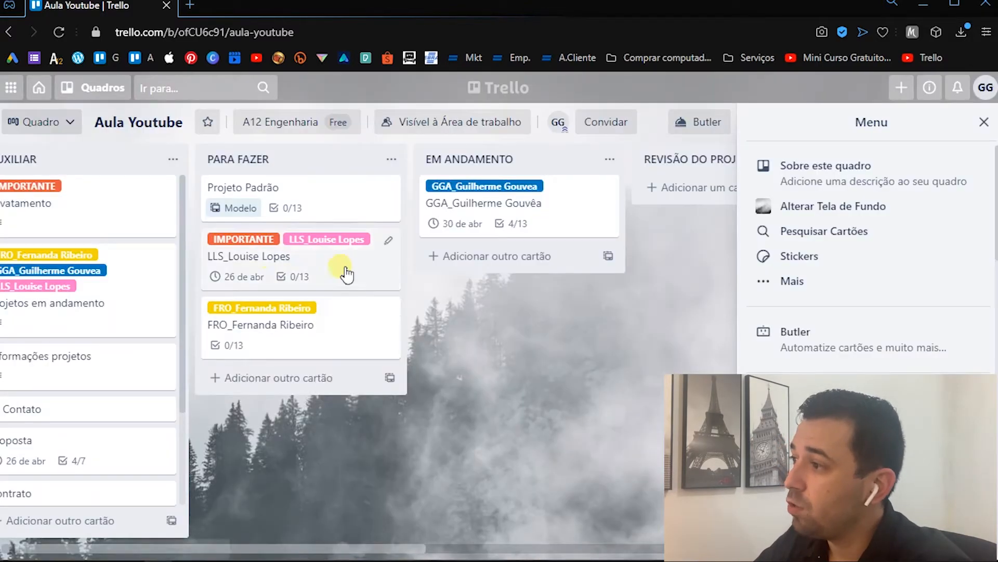
- Edit the labels of the LLS client card and name the blank orange label URGENTE
{"action": "right_click", "coordinate": [274, 264]}
{"action": "left_click", "coordinate": [470, 266]}
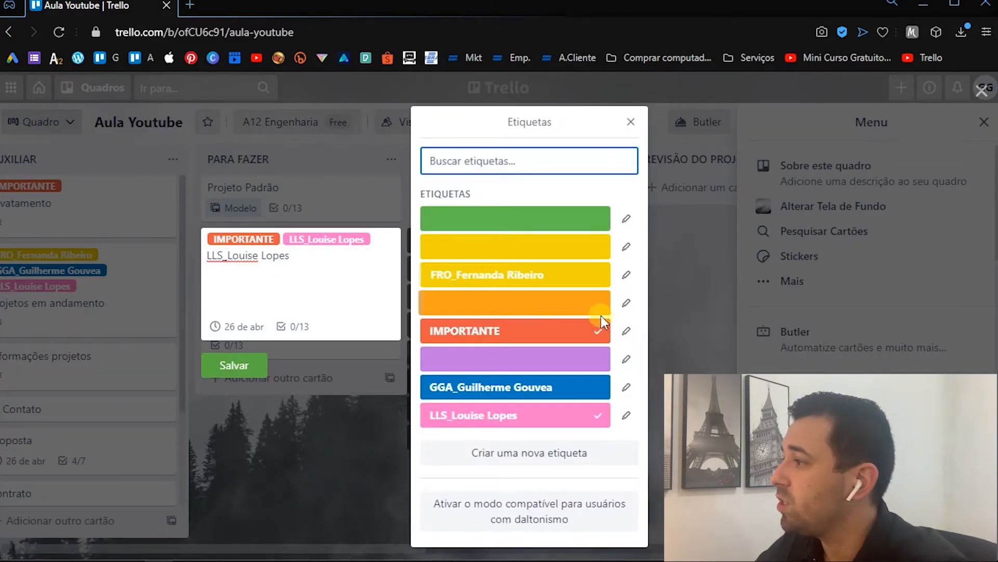
{"action": "left_click", "coordinate": [627, 303]}
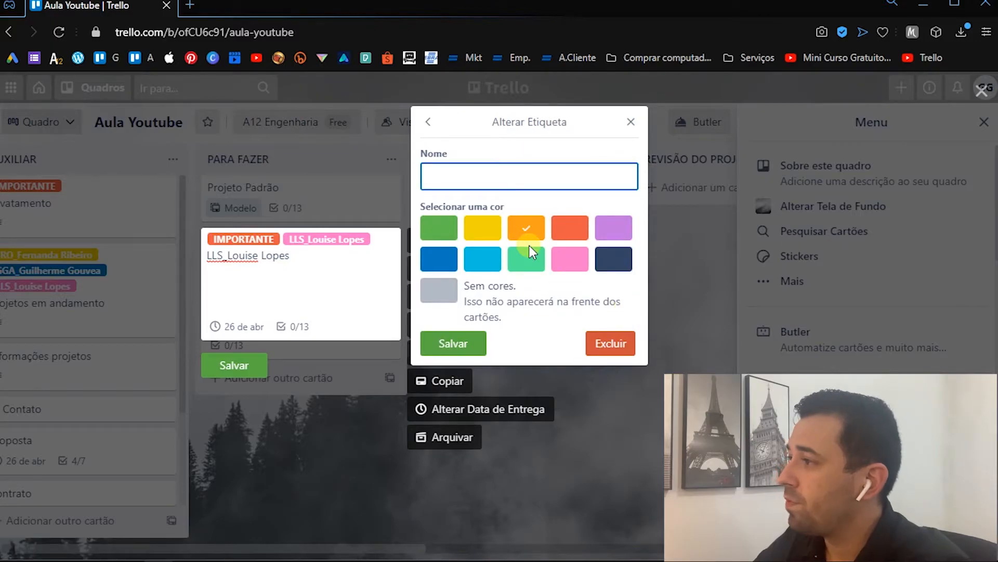
{"action": "type", "text": "URGENTE"}
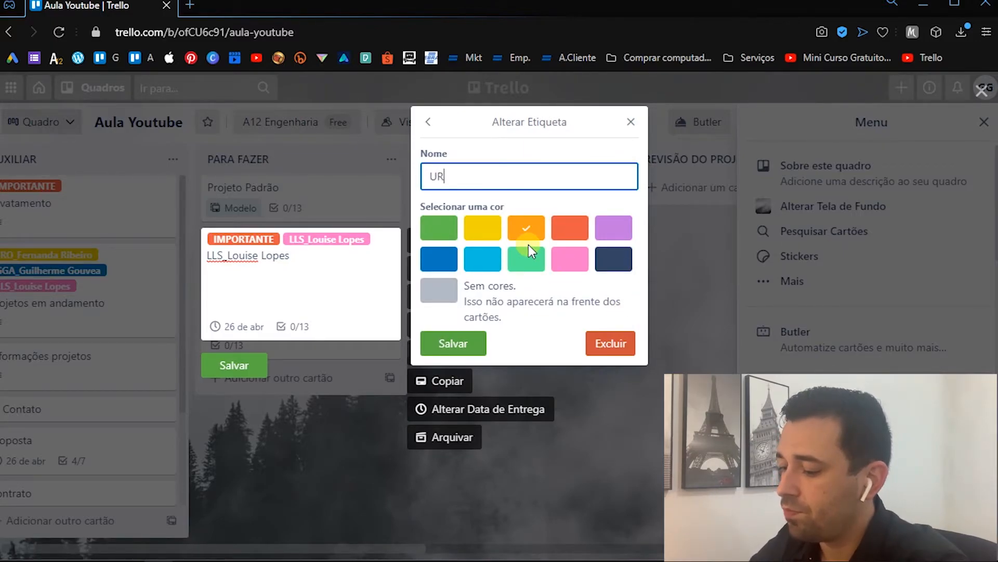
{"action": "key", "text": "Return"}
- Replace the IMPORTANTE label on the LLS client card with URGENTE, leaving the blank yellow label unassigned
{"action": "left_click", "coordinate": [530, 247]}
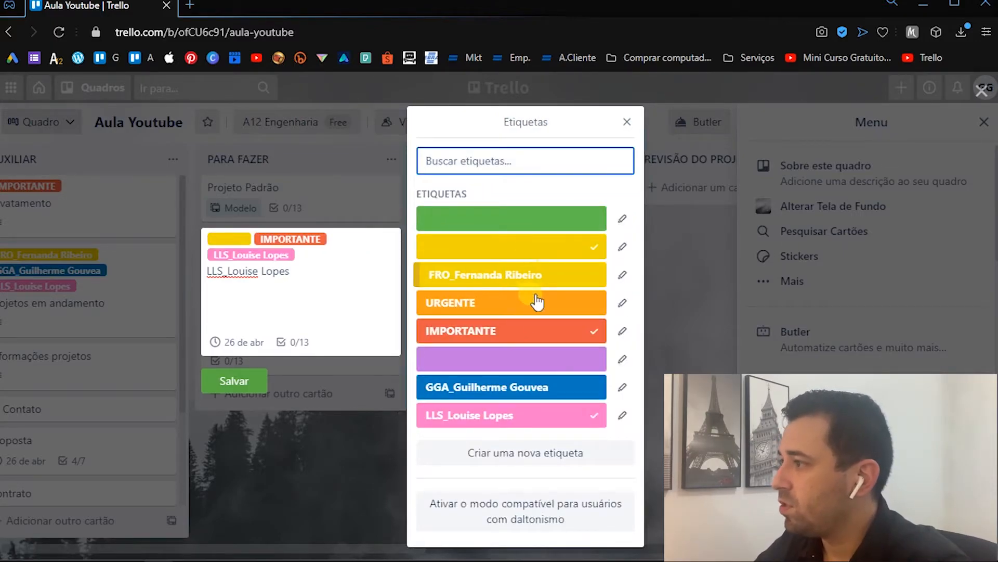
{"action": "left_click", "coordinate": [530, 329]}
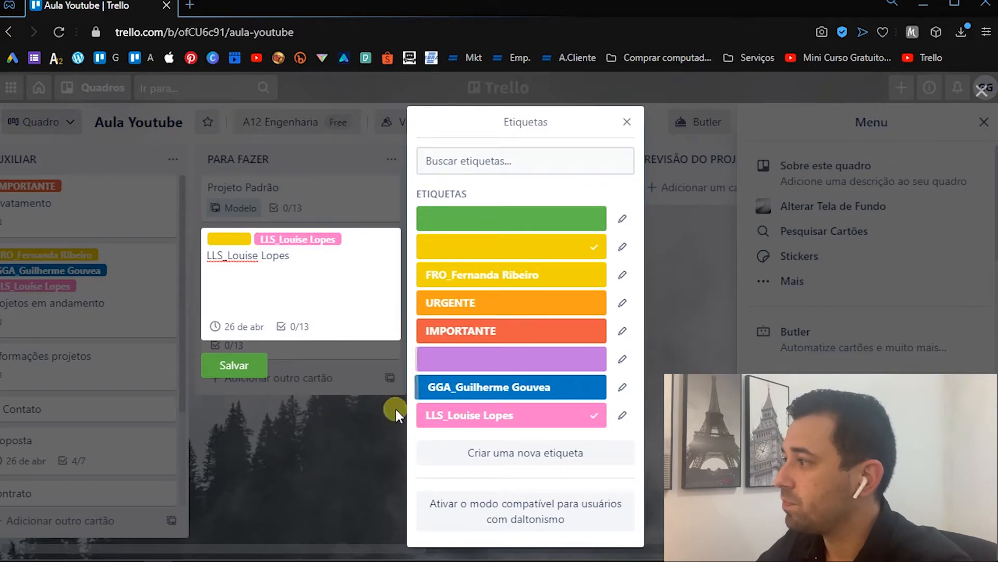
{"action": "left_click", "coordinate": [526, 306]}
{"action": "left_click", "coordinate": [593, 259]}
{"action": "left_click", "coordinate": [285, 475]}
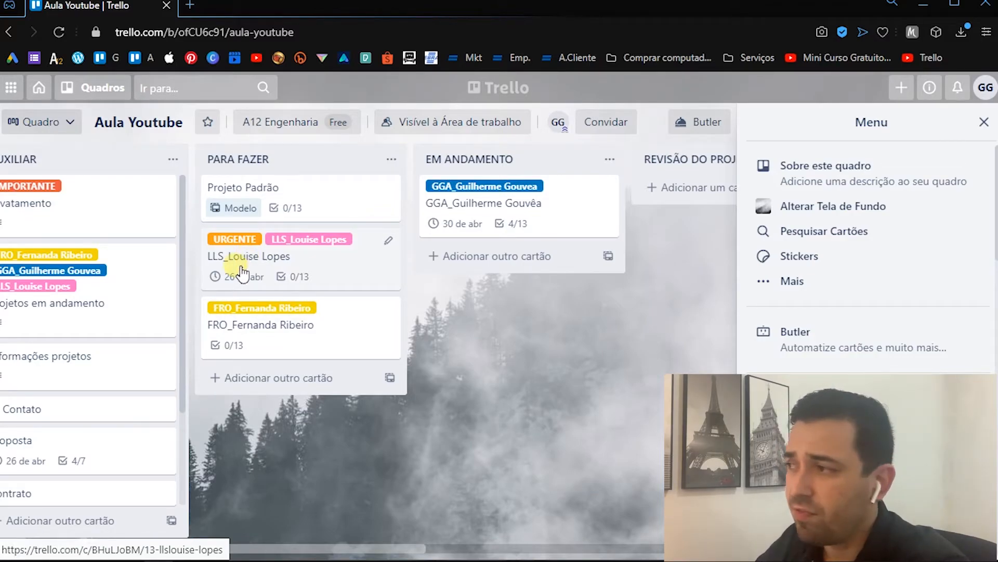
- Move the LLS client card to EM ANDAMENTO and check Levantamento, Breanfing and Anteprojeto in its Etapas checklist
{"action": "left_click_drag", "start_coordinate": [258, 273], "coordinate": [462, 276]}
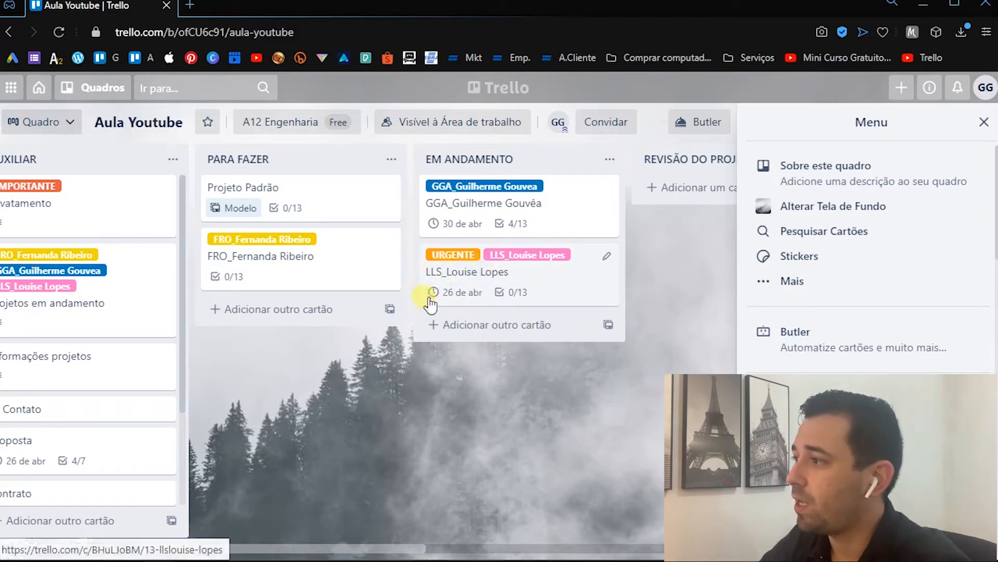
{"action": "left_click", "coordinate": [466, 289]}
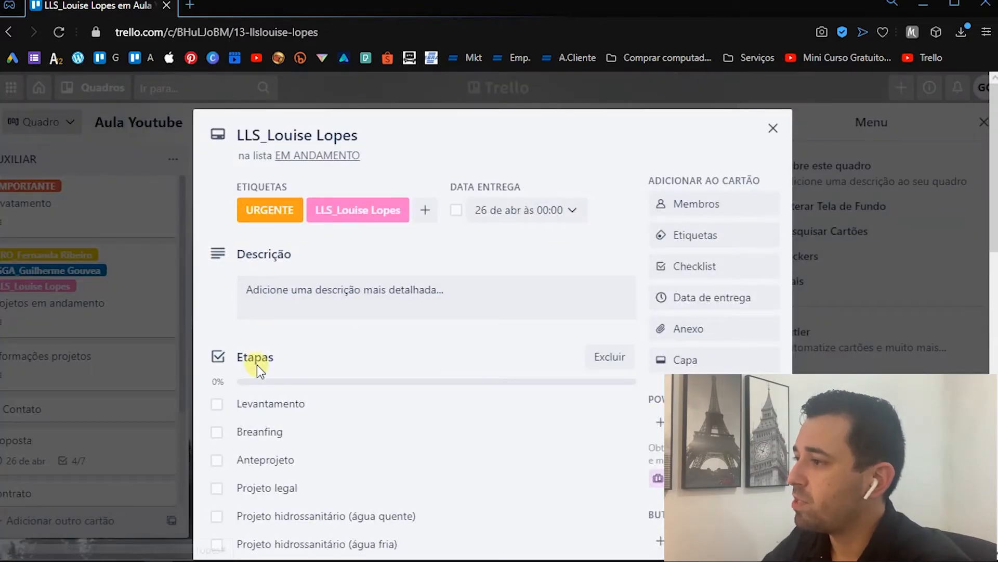
{"action": "left_click", "coordinate": [217, 431]}
{"action": "left_click", "coordinate": [217, 404]}
{"action": "left_click", "coordinate": [216, 460]}
{"action": "scroll", "coordinate": [451, 424], "scroll_direction": "down", "scroll_amount": 4}
{"action": "key", "text": "Escape"}
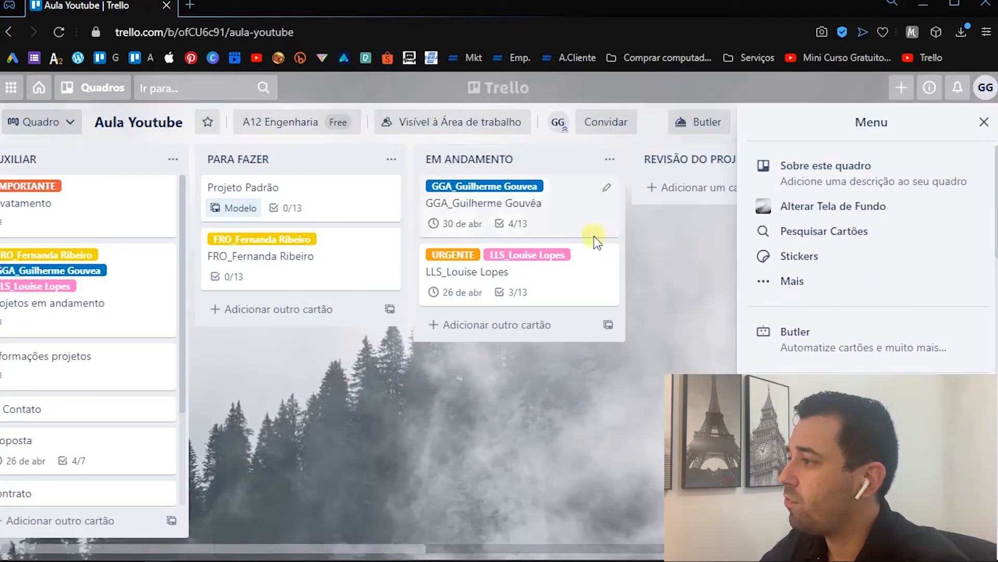
- Check every item from Levantamento to Projeto executivo in the FRO client card's Etapas checklist, and close the card
{"action": "left_click", "coordinate": [245, 271]}
{"action": "left_click", "coordinate": [223, 407]}
{"action": "left_click", "coordinate": [217, 431]}
{"action": "left_click", "coordinate": [217, 459]}
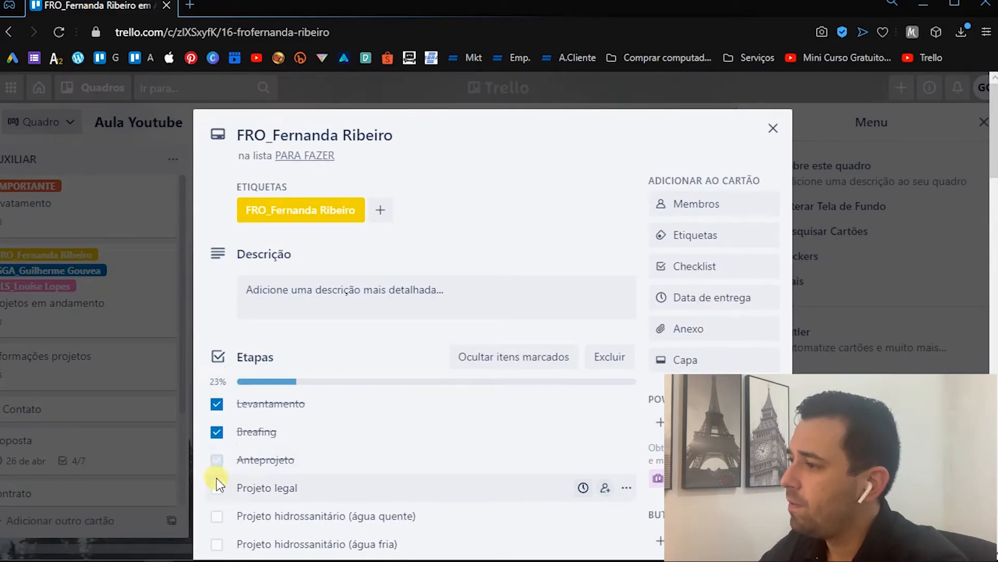
{"action": "scroll", "coordinate": [227, 364], "scroll_direction": "down", "scroll_amount": 4}
{"action": "left_click", "coordinate": [222, 258]}
{"action": "left_click", "coordinate": [219, 283]}
{"action": "left_click", "coordinate": [219, 312]}
{"action": "left_click", "coordinate": [215, 340]}
{"action": "left_click", "coordinate": [217, 371]}
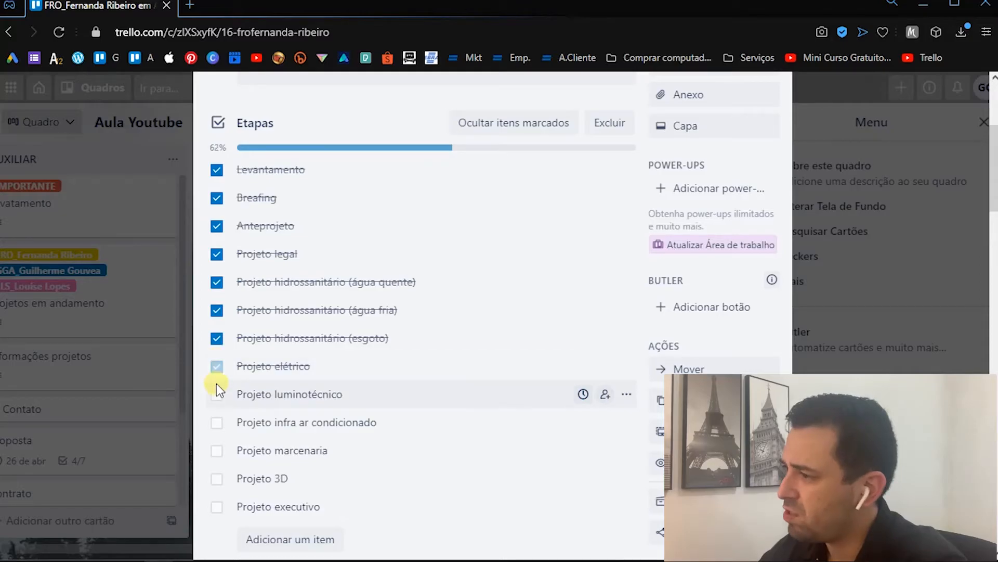
{"action": "left_click", "coordinate": [216, 396]}
{"action": "left_click", "coordinate": [217, 426]}
{"action": "left_click", "coordinate": [216, 450]}
{"action": "left_click", "coordinate": [216, 478]}
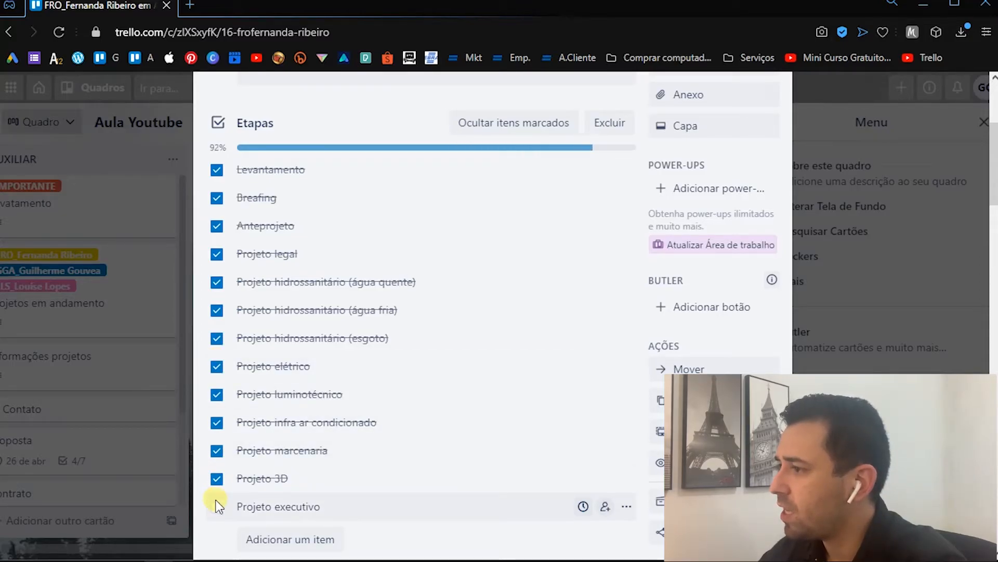
{"action": "left_click", "coordinate": [217, 506]}
{"action": "key", "text": "Escape"}
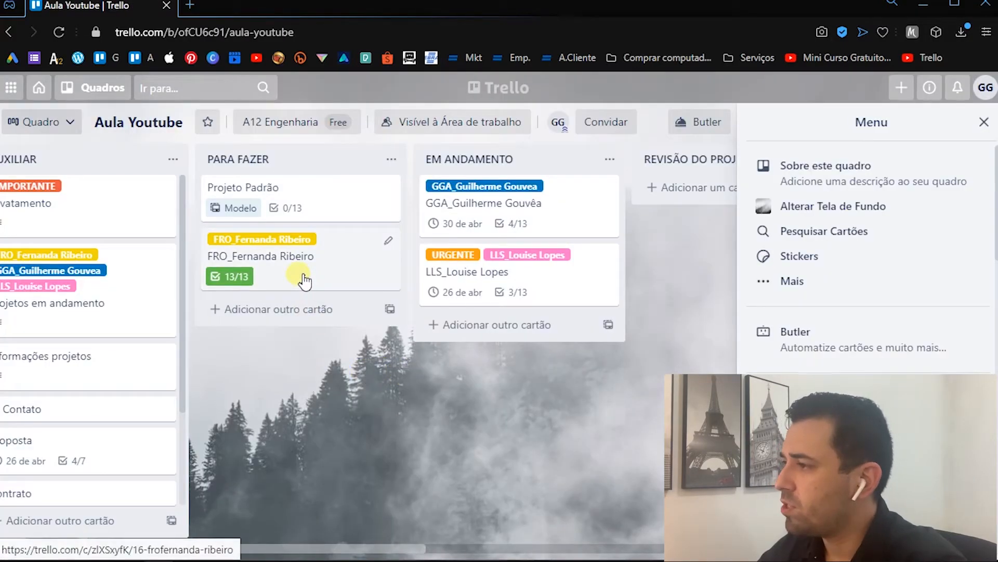
- Reopen the FRO client card to review its Etapas checklist, and close it
{"action": "left_click", "coordinate": [285, 259]}
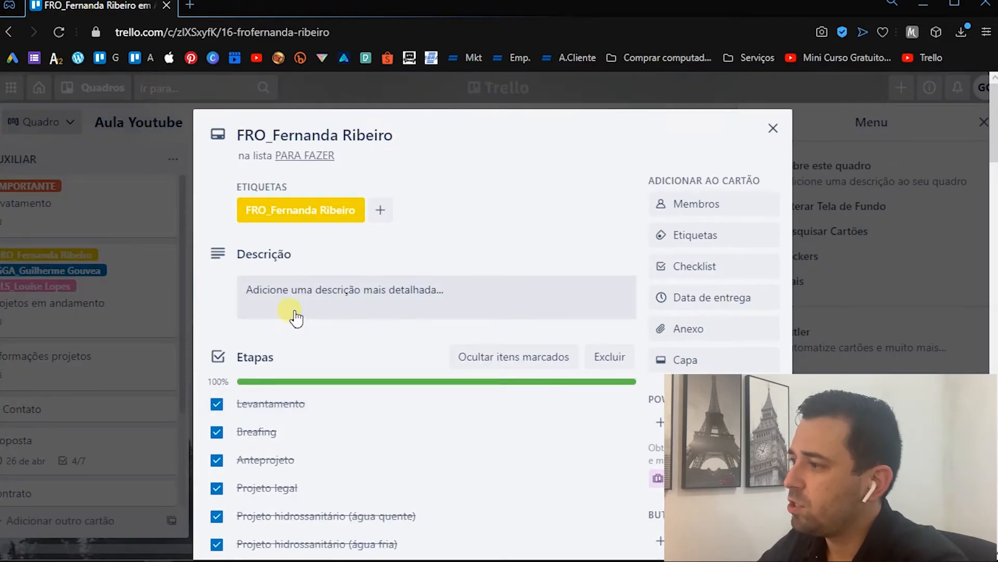
{"action": "scroll", "coordinate": [294, 316], "scroll_direction": "down", "scroll_amount": 8}
{"action": "key", "text": "Escape"}
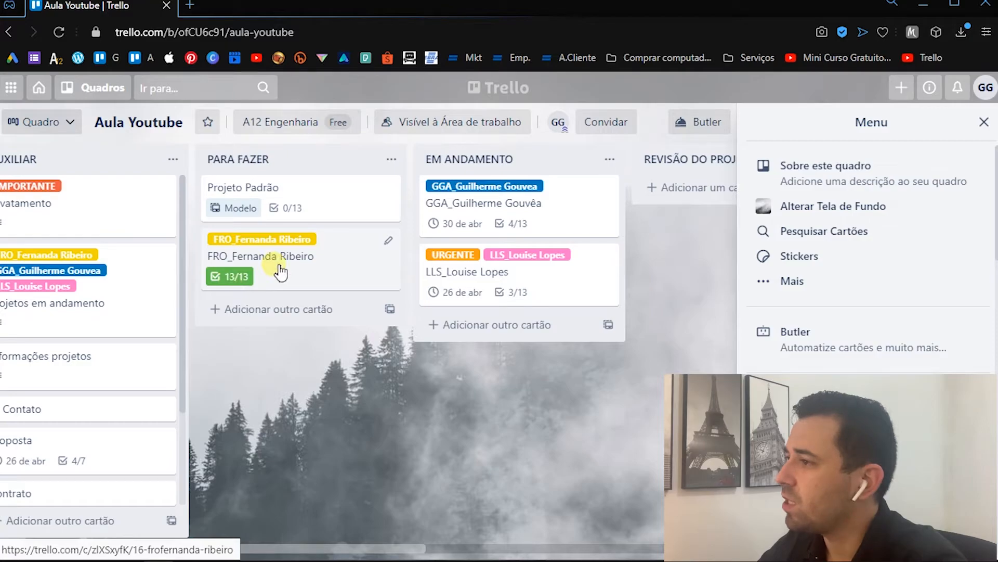
- Move the FRO client card from PARA FAZER to the CONCLUIDO list, and close the board menu
{"action": "left_click_drag", "start_coordinate": [294, 266], "coordinate": [560, 219]}
{"action": "left_click", "coordinate": [983, 122]}
{"action": "left_click_drag", "start_coordinate": [616, 545], "coordinate": [185, 413]}
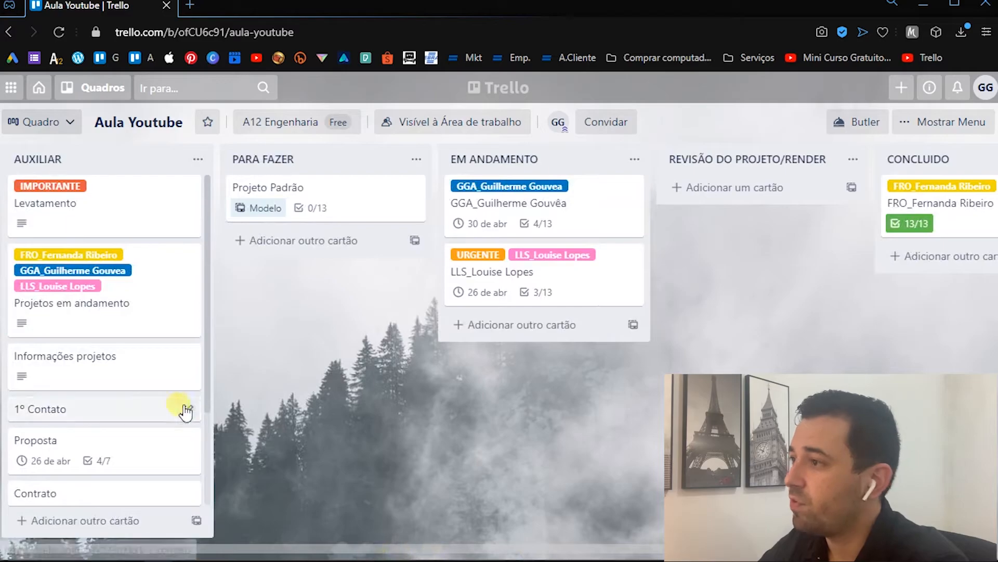
- Remove the yellow FRO client label from the Projetos em andamento card in the AUXILIAR list
{"action": "right_click", "coordinate": [152, 259]}
{"action": "left_click", "coordinate": [225, 284]}
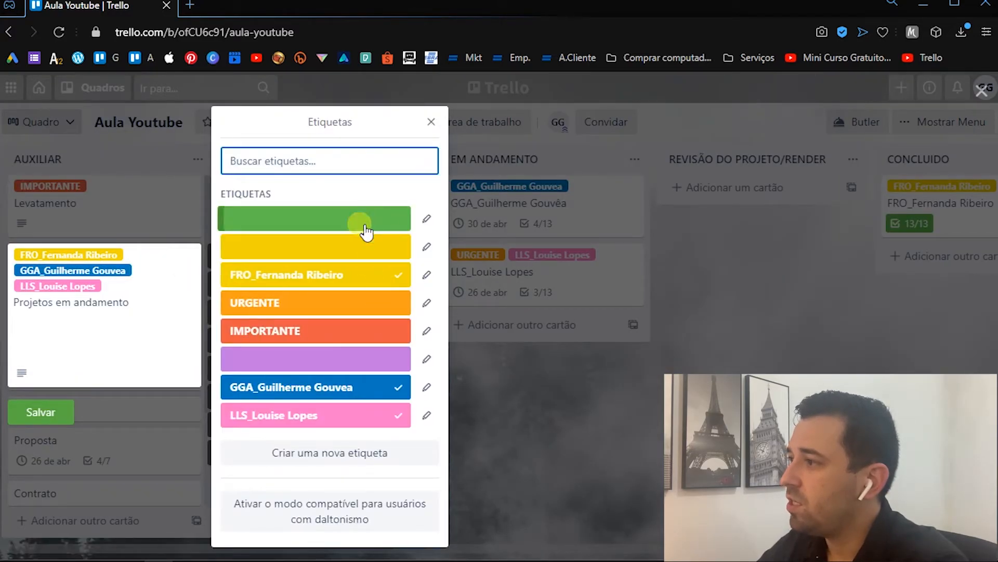
{"action": "left_click", "coordinate": [373, 290]}
{"action": "left_click", "coordinate": [93, 352]}
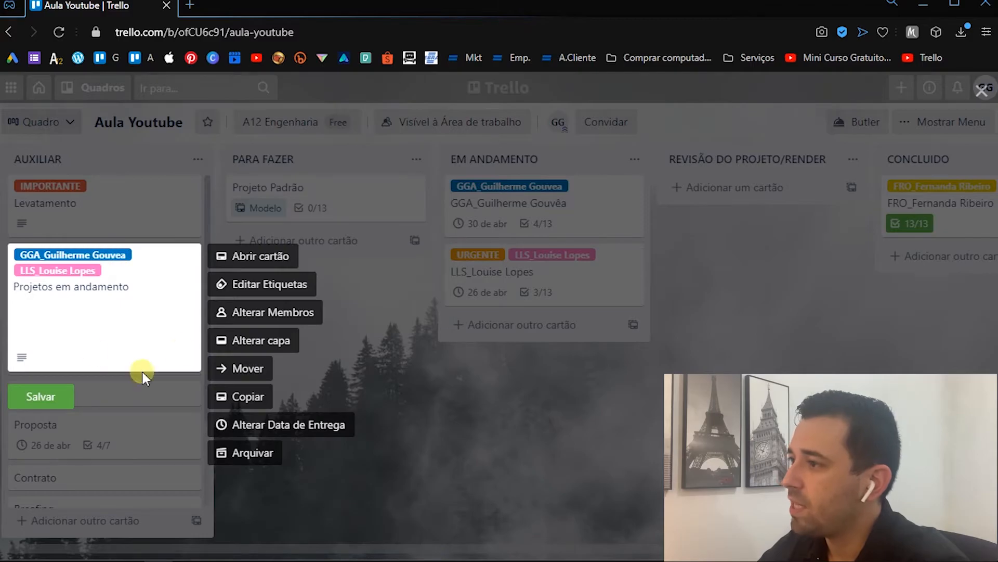
{"action": "left_click", "coordinate": [202, 231]}
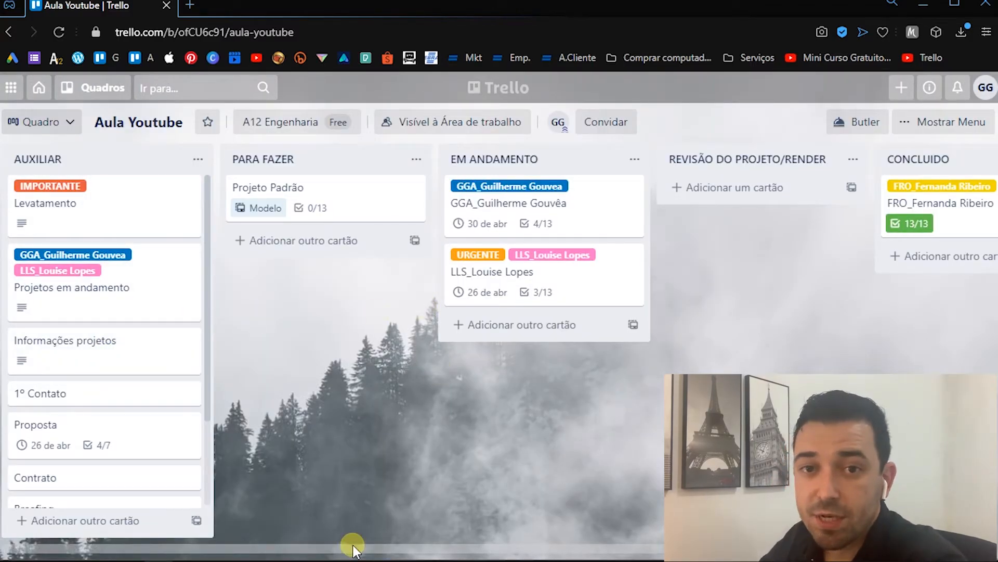
- View the options for inviting people to the board by e-mail, name or link, and close them
{"action": "mouse_move", "coordinate": [351, 544]}
{"action": "left_mouse_down"}
{"action": "mouse_move", "coordinate": [402, 545]}
{"action": "mouse_move", "coordinate": [346, 546]}
{"action": "left_mouse_up"}
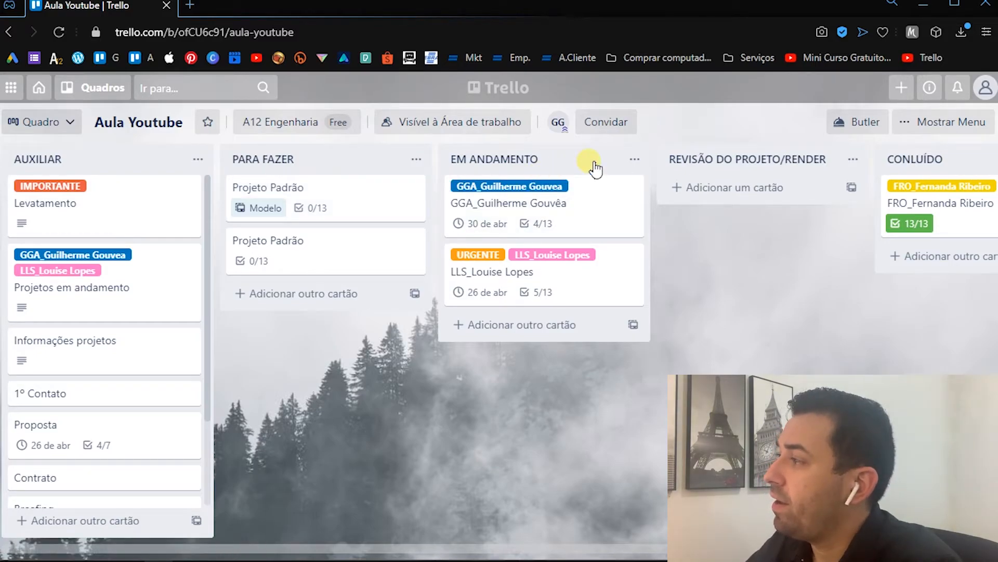
{"action": "left_click", "coordinate": [619, 130]}
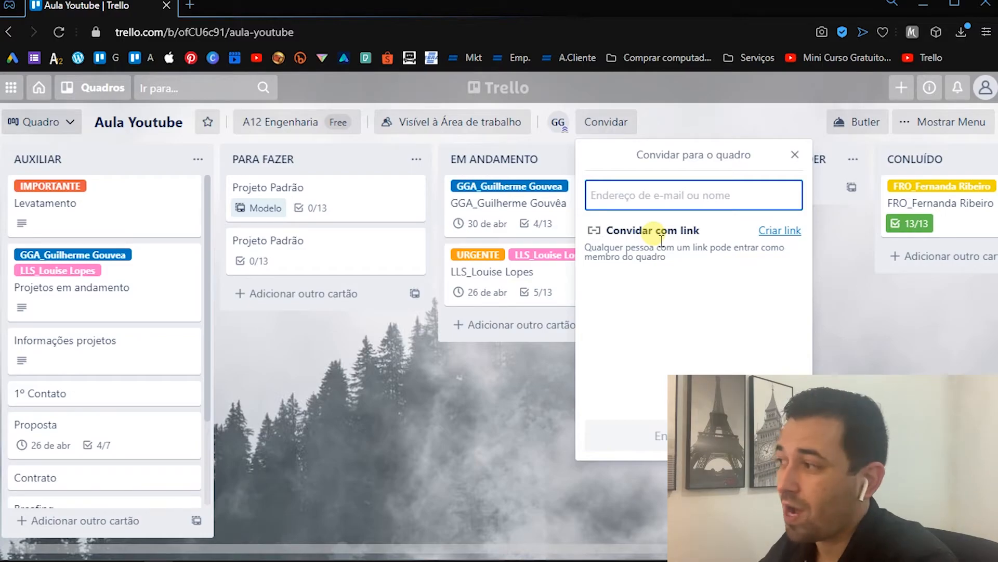
{"action": "left_click", "coordinate": [525, 464]}
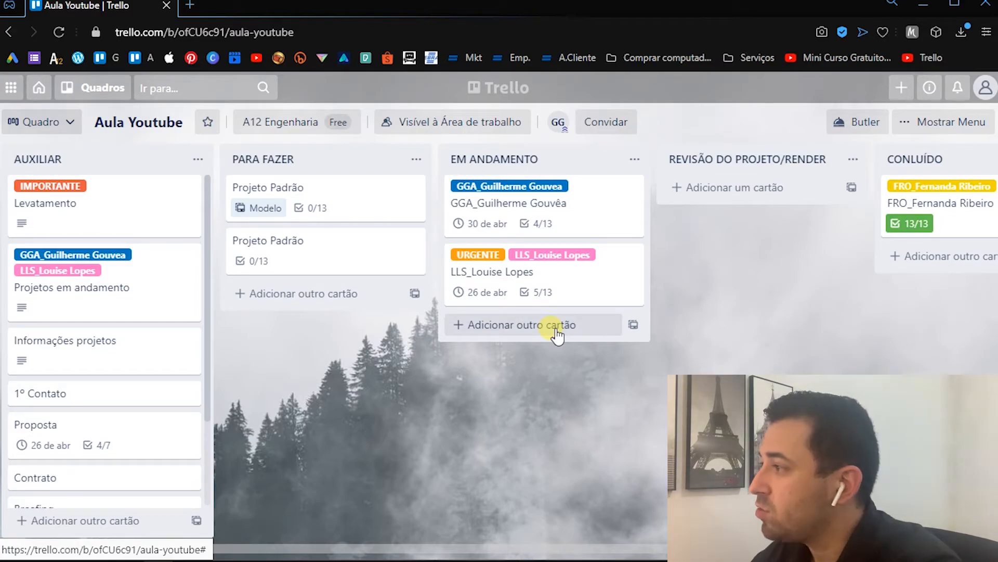
- Open the LLS client card in EM ANDAMENTO and examine which Etapas checklist items are complete
{"action": "left_click", "coordinate": [571, 277]}
{"action": "scroll", "coordinate": [508, 341], "scroll_direction": "down", "scroll_amount": 2}
{"action": "scroll", "coordinate": [517, 372], "scroll_direction": "down", "scroll_amount": 4}
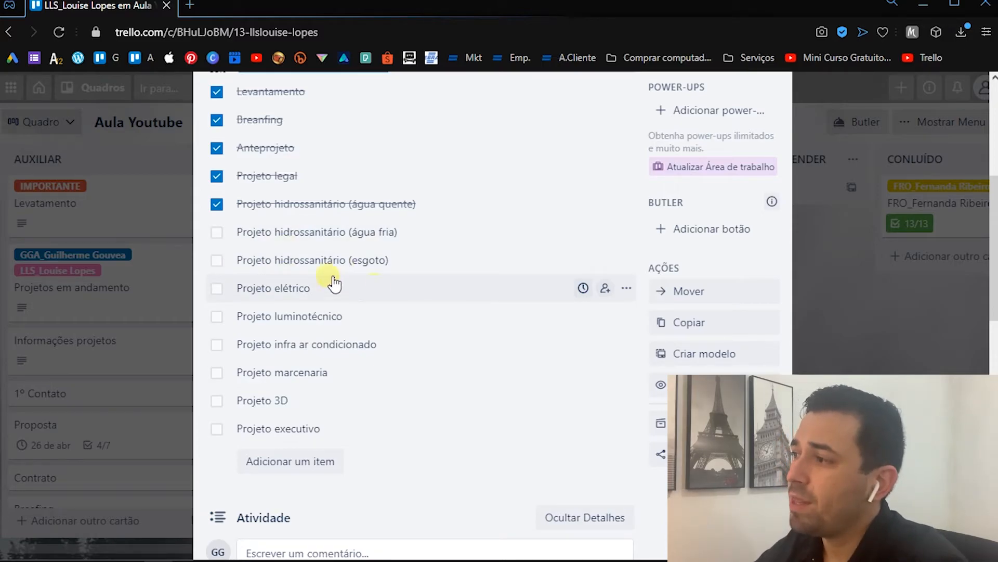
- Mark the Projeto hidrossanitário (água fria) item as complete in the LLS client card's checklist, and review the card's activity log
{"action": "left_click", "coordinate": [224, 237]}
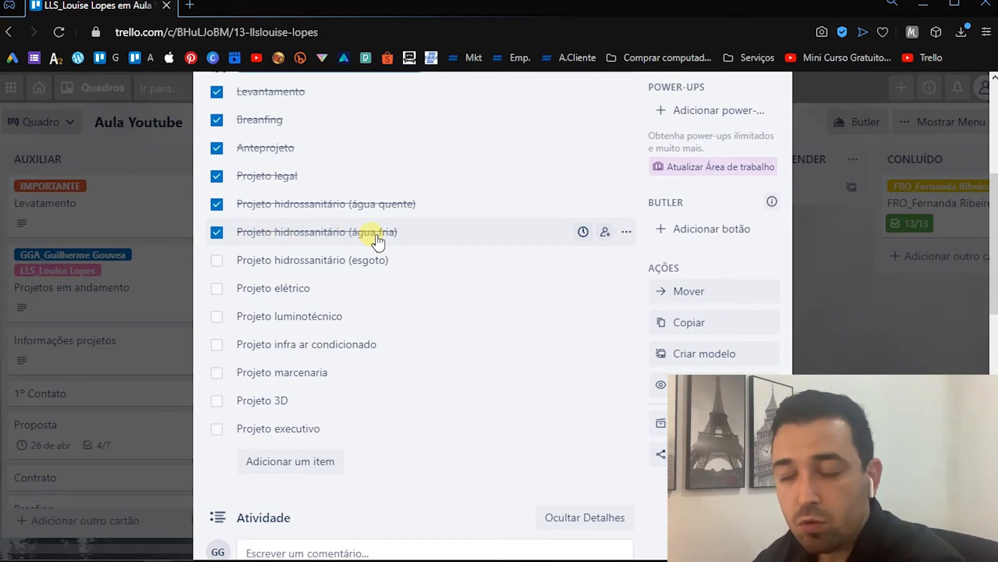
{"action": "scroll", "coordinate": [379, 238], "scroll_direction": "down", "scroll_amount": 3}
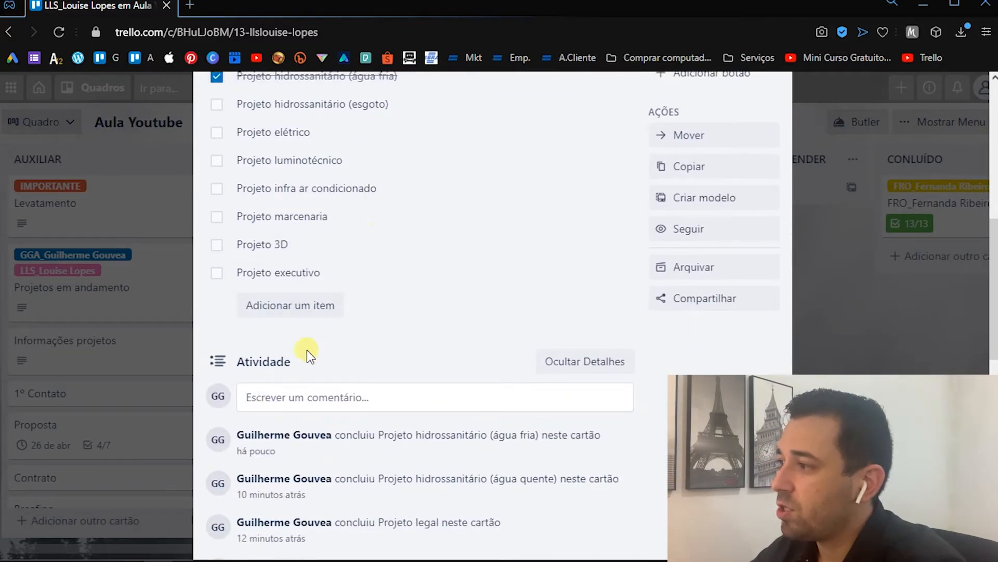
{"action": "scroll", "coordinate": [266, 356], "scroll_direction": "down", "scroll_amount": 3}
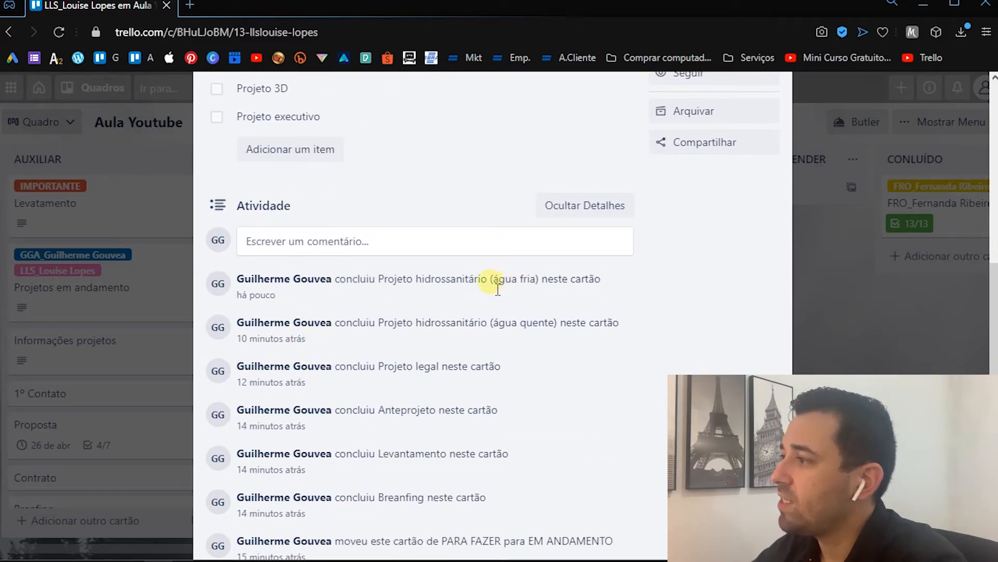
{"action": "scroll", "coordinate": [464, 313], "scroll_direction": "up", "scroll_amount": 3}
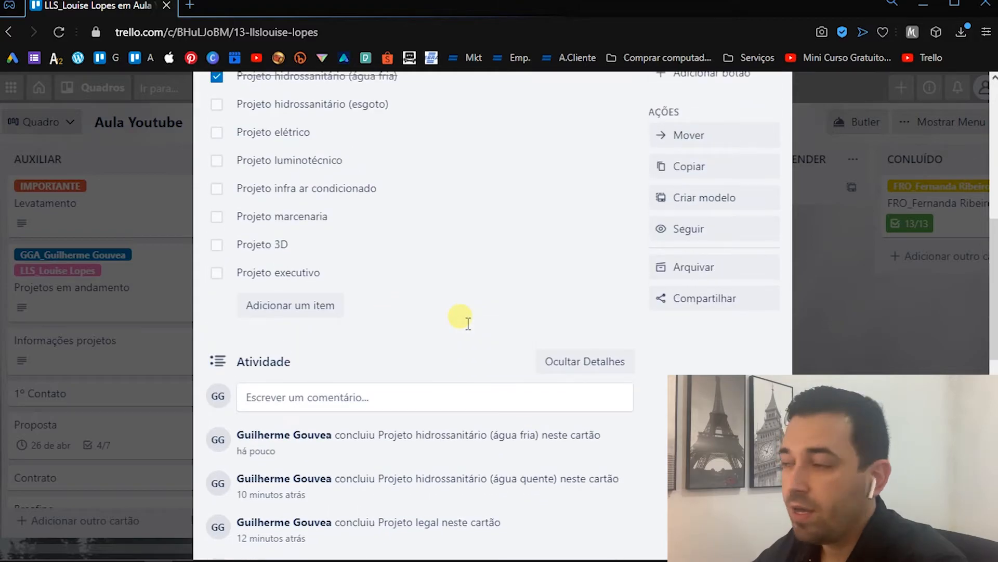
{"action": "scroll", "coordinate": [457, 319], "scroll_direction": "down", "scroll_amount": 1}
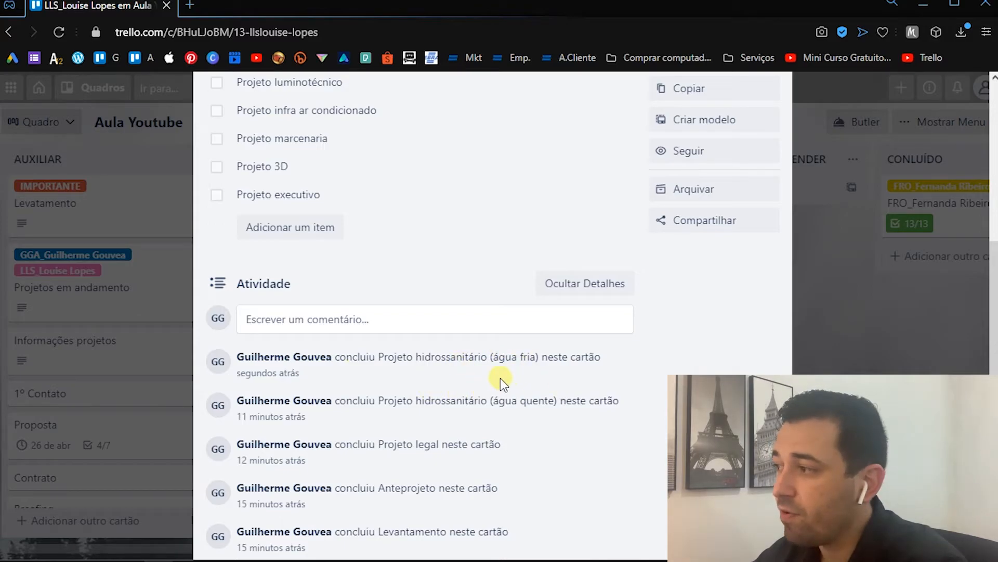
{"action": "scroll", "coordinate": [335, 367], "scroll_direction": "up", "scroll_amount": 2}
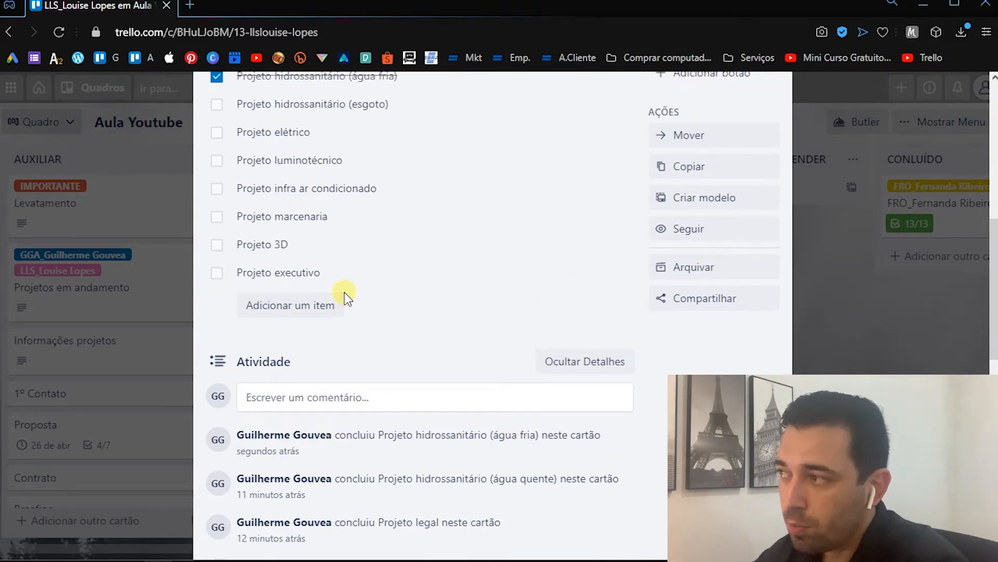
- Mark the Projeto hidrossanitário (esgoto) checklist item as complete, check its activity entry, and close the LLS client card
{"action": "left_click", "coordinate": [217, 105]}
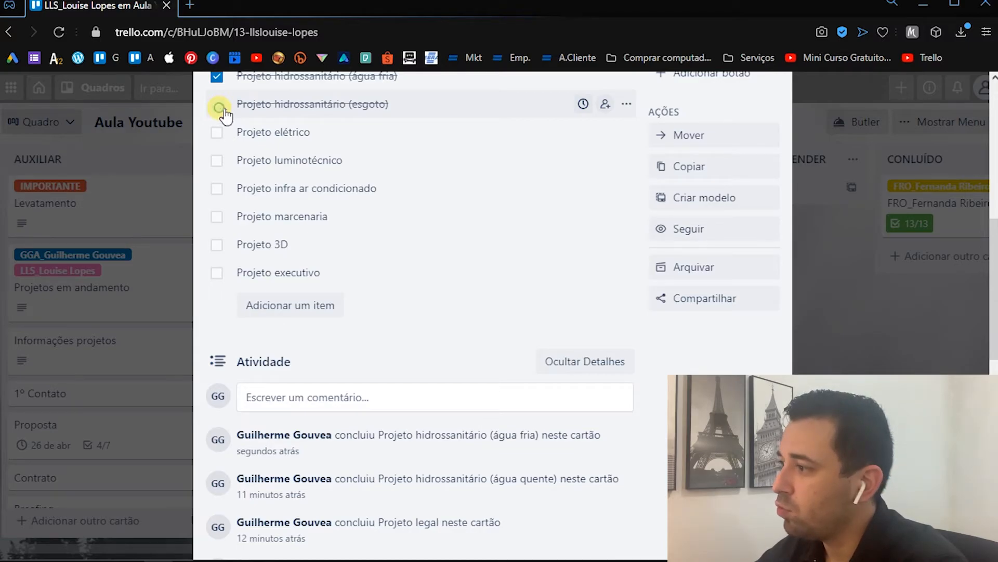
{"action": "left_click_drag", "start_coordinate": [418, 440], "coordinate": [533, 441]}
{"action": "left_click", "coordinate": [534, 447]}
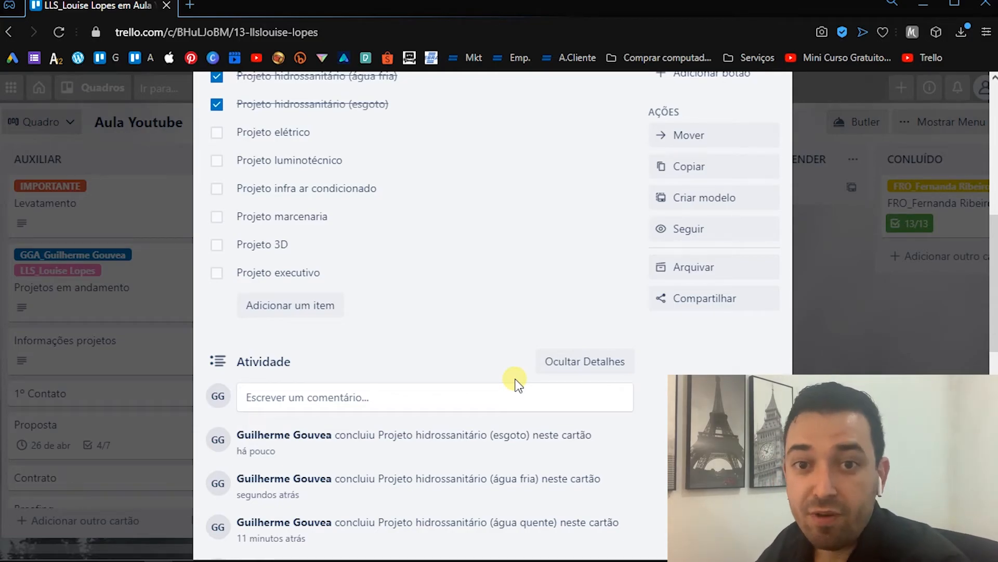
{"action": "key", "text": "Escape"}
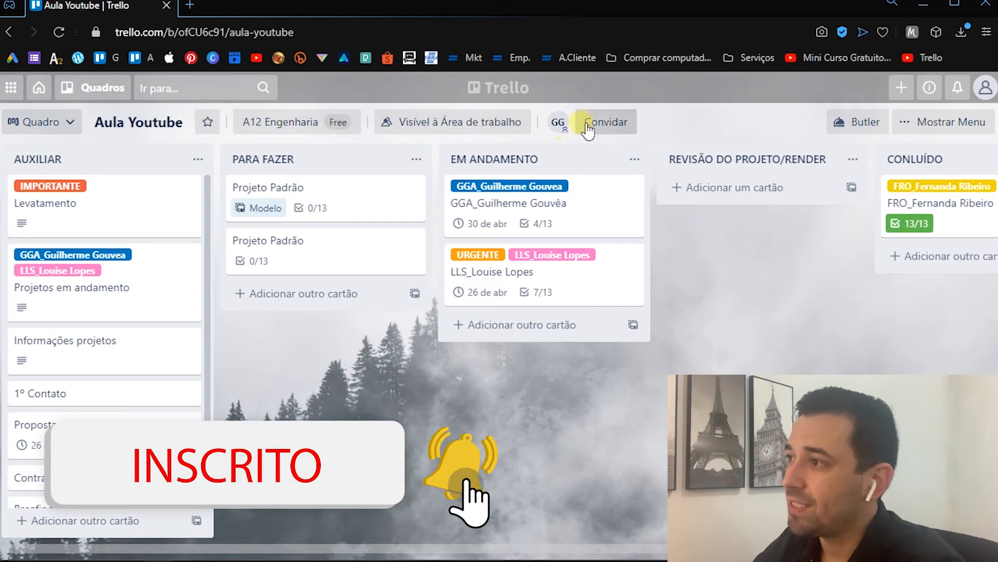
- Look through the home page and the overview of all workspace boards, and return to the Aula Youtube board
{"action": "left_click", "coordinate": [45, 95]}
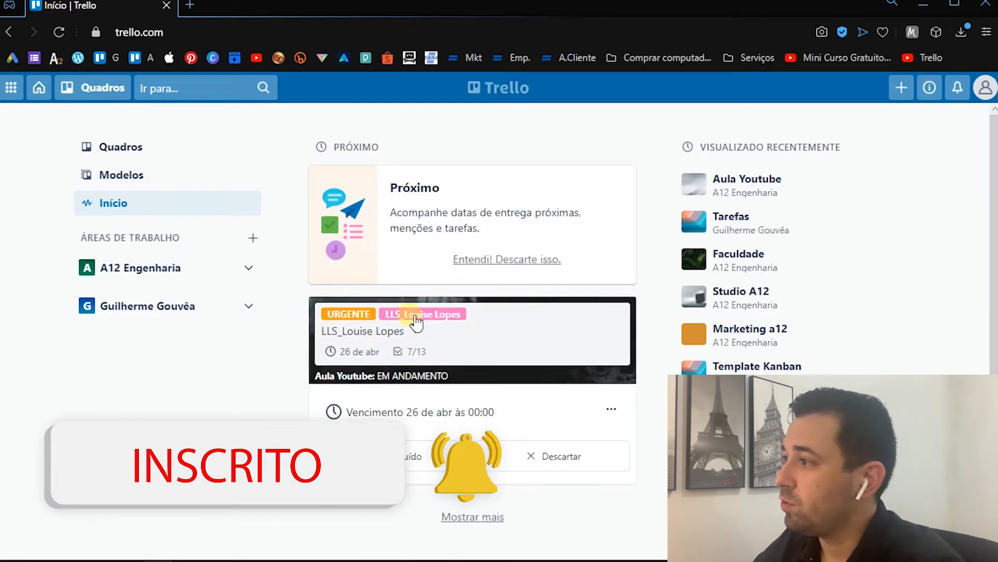
{"action": "left_click", "coordinate": [165, 150]}
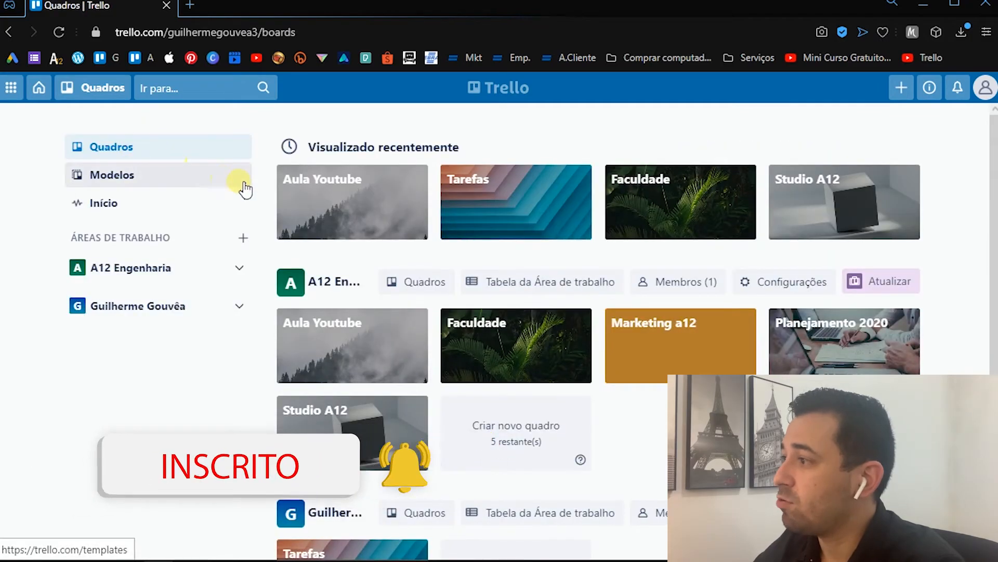
{"action": "scroll", "coordinate": [454, 290], "scroll_direction": "down", "scroll_amount": 1}
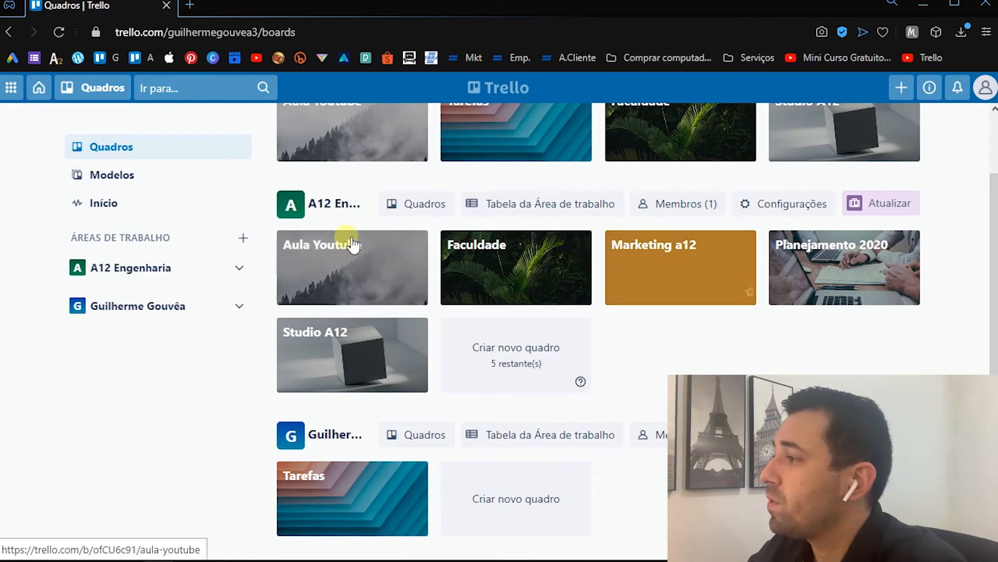
{"action": "left_click", "coordinate": [375, 263]}
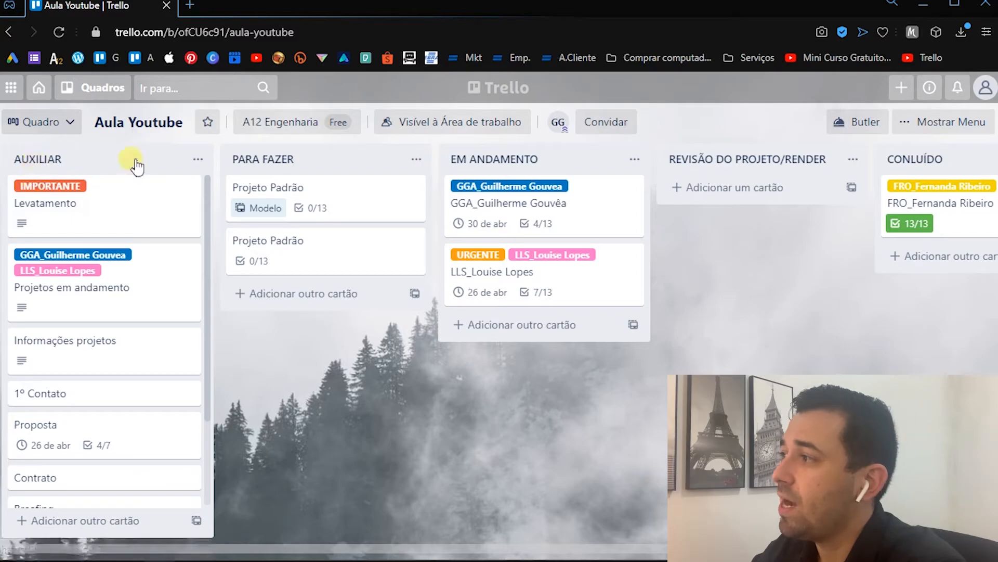
- View the Tarefas board with its coloured weekday header cards, and return to the Aula Youtube board
{"action": "left_click", "coordinate": [42, 97]}
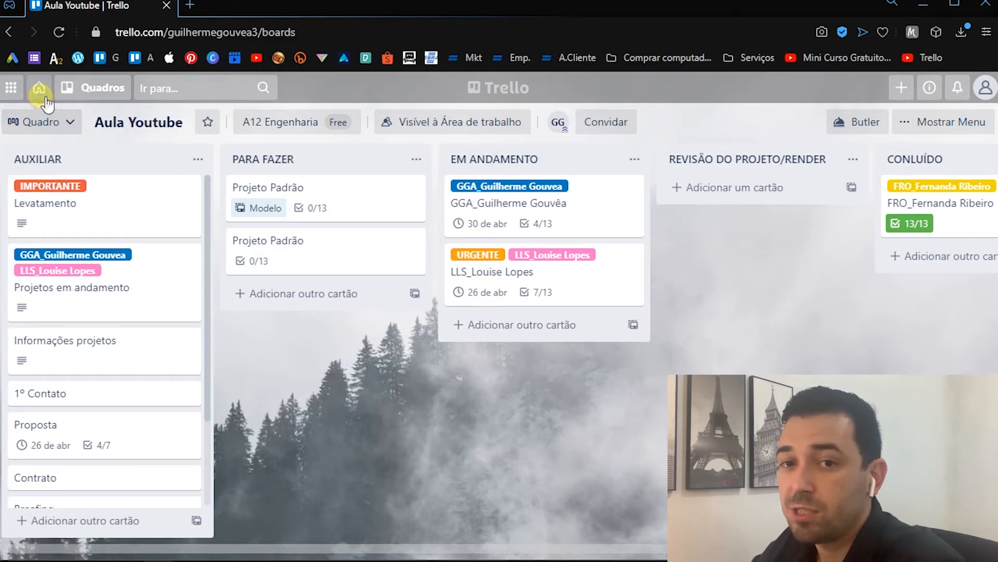
{"action": "scroll", "coordinate": [305, 417], "scroll_direction": "down", "scroll_amount": 3}
{"action": "left_click", "coordinate": [323, 463]}
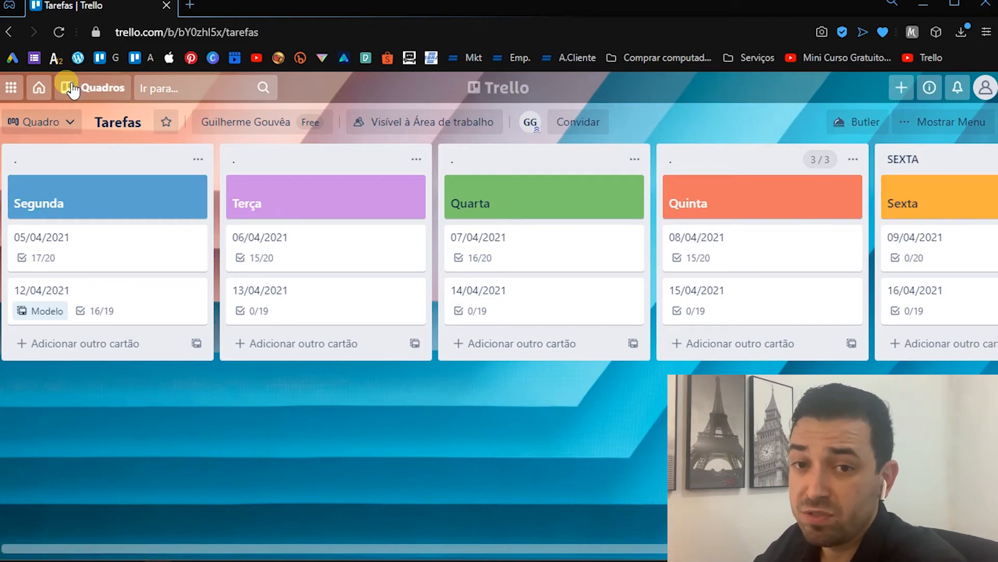
{"action": "left_click", "coordinate": [40, 88]}
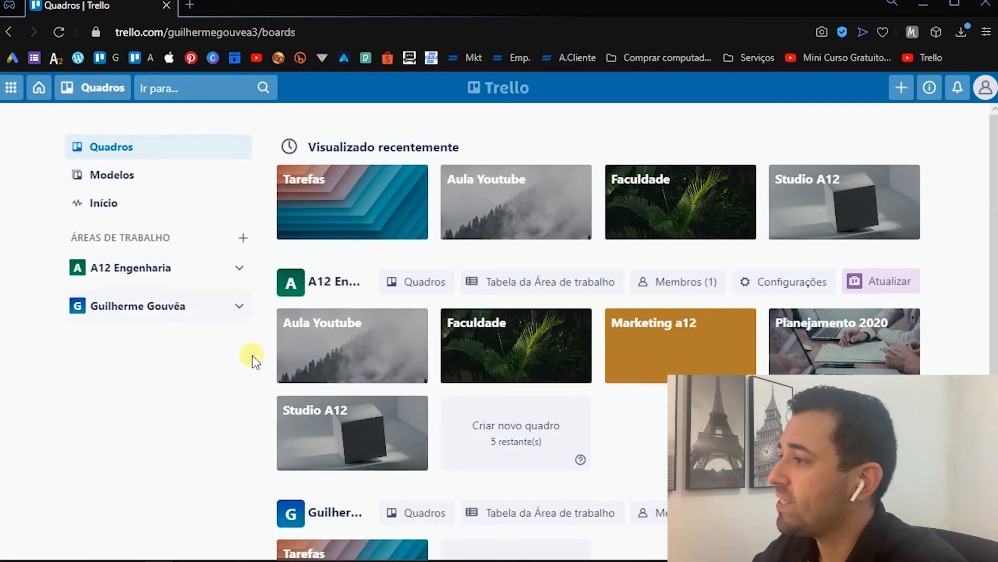
{"action": "left_click", "coordinate": [339, 356]}
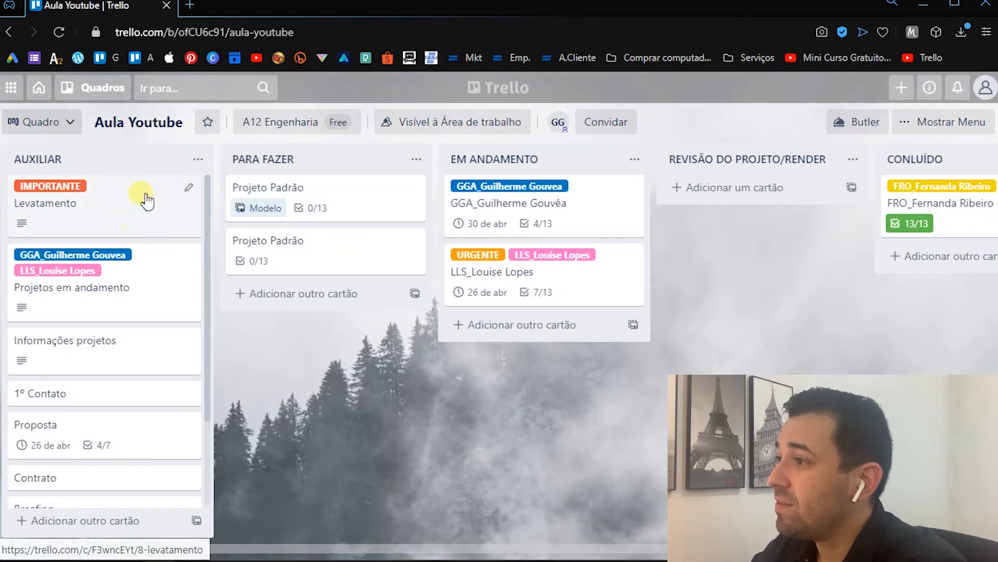
- Copy the AUXILIAR list title into a new card in that list, and move the card to the top of the list
{"action": "left_click", "coordinate": [76, 162]}
{"action": "key", "text": "ctrl+c"}
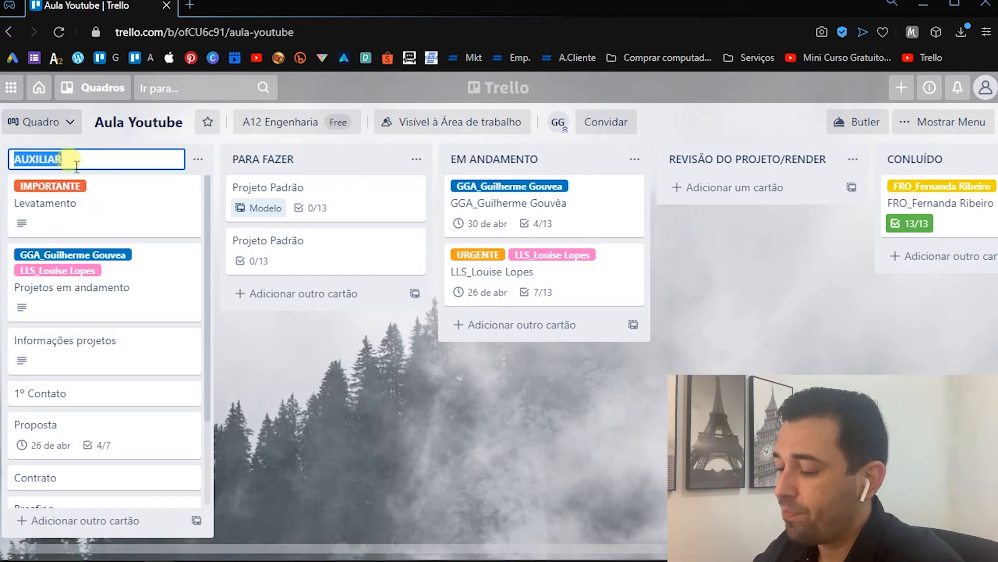
{"action": "left_click", "coordinate": [308, 440]}
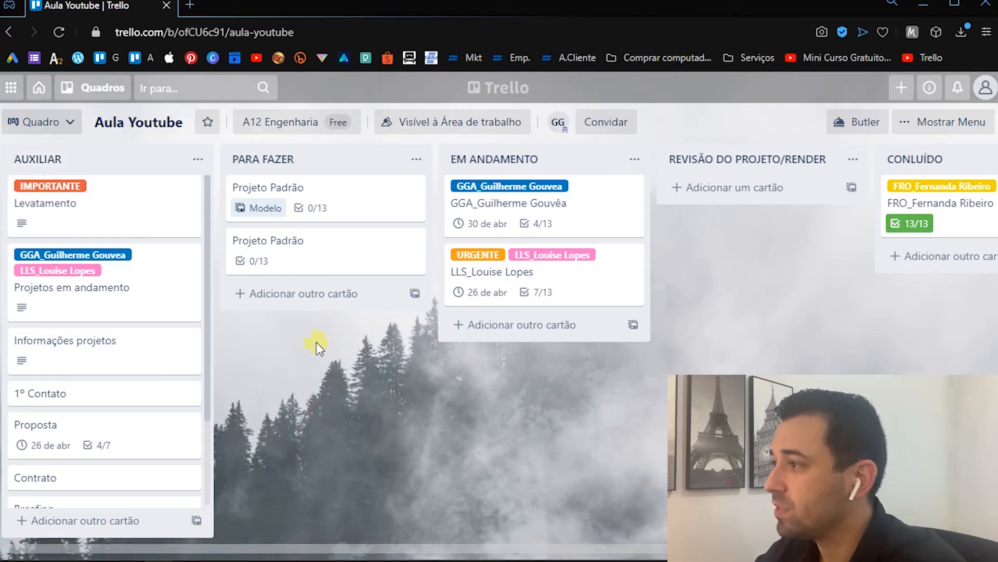
{"action": "scroll", "coordinate": [88, 466], "scroll_direction": "down", "scroll_amount": 3}
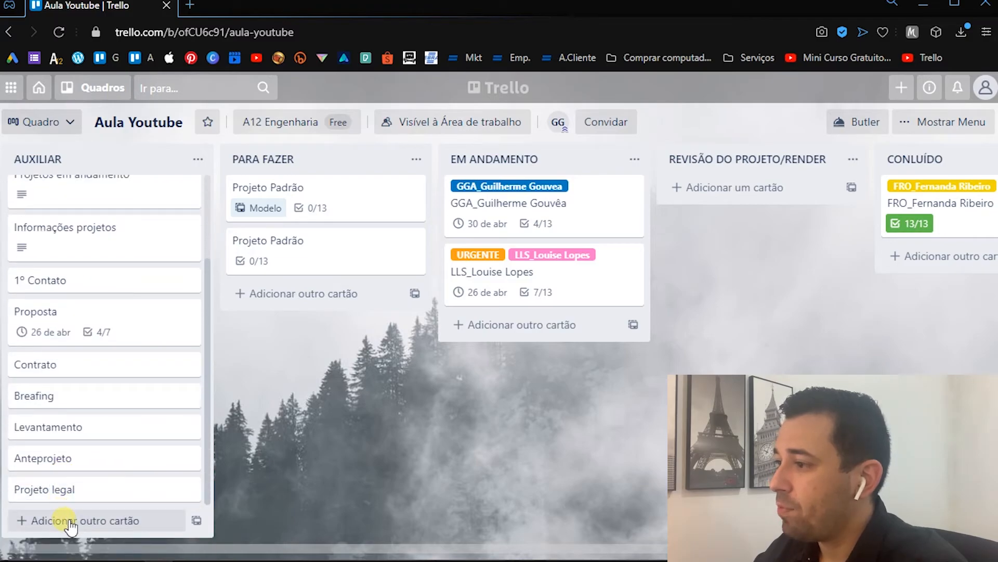
{"action": "left_click", "coordinate": [75, 520]}
{"action": "key", "text": "ctrl+v"}
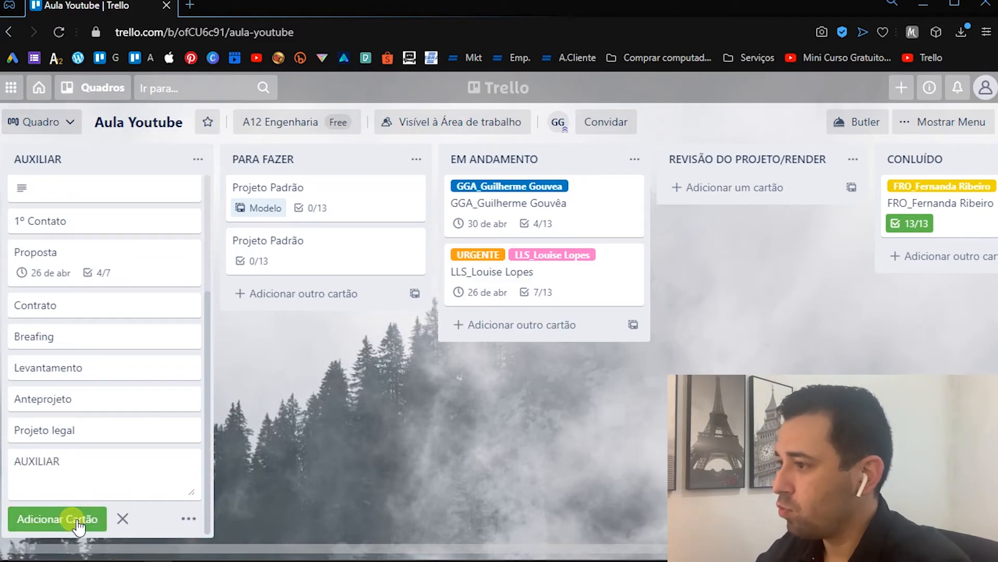
{"action": "left_click", "coordinate": [78, 523]}
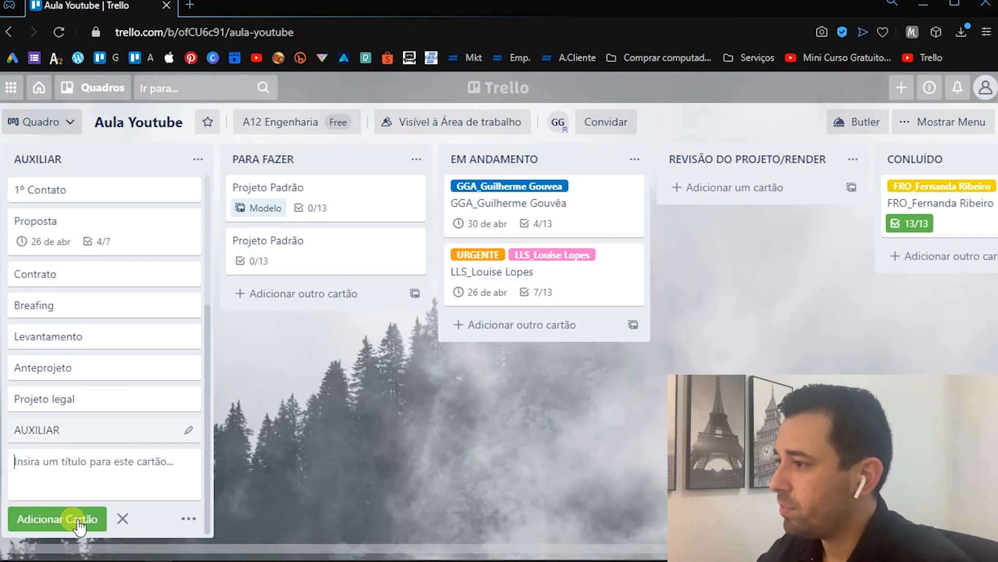
{"action": "left_click_drag", "start_coordinate": [89, 440], "coordinate": [91, 180]}
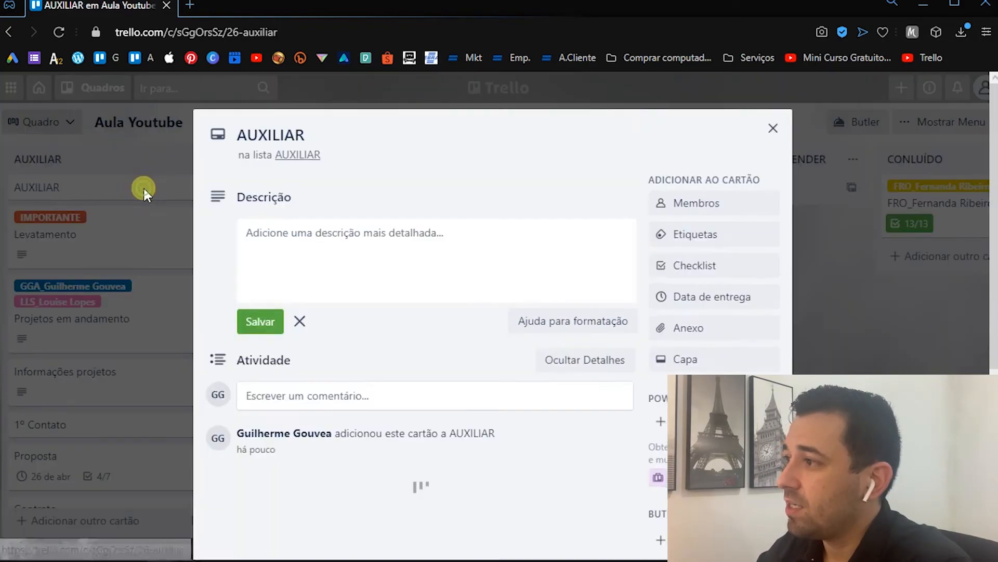
- Give the AUXILIAR card a dark navy cover in the full-cover size, and close the card
{"action": "left_click", "coordinate": [145, 188]}
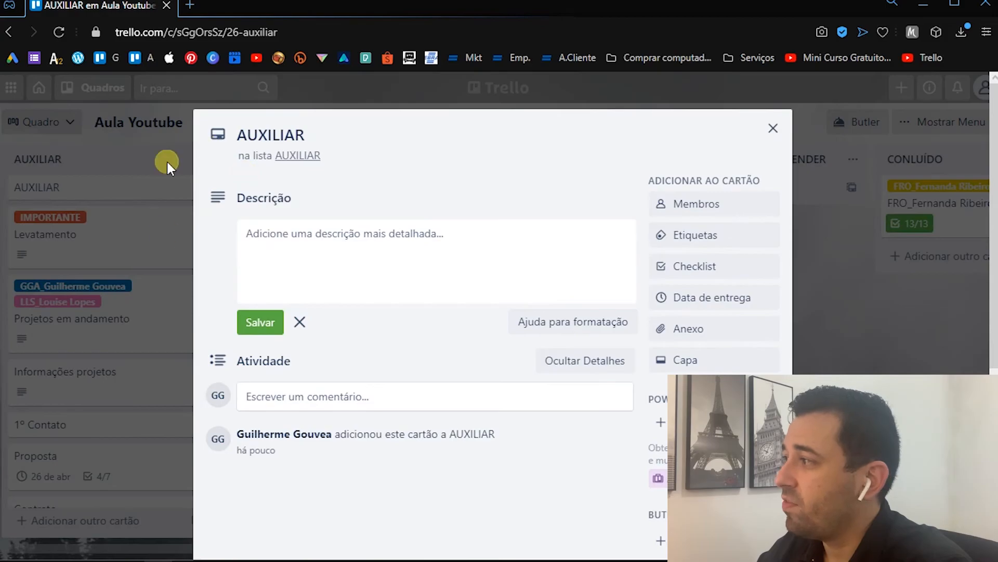
{"action": "left_click", "coordinate": [684, 361]}
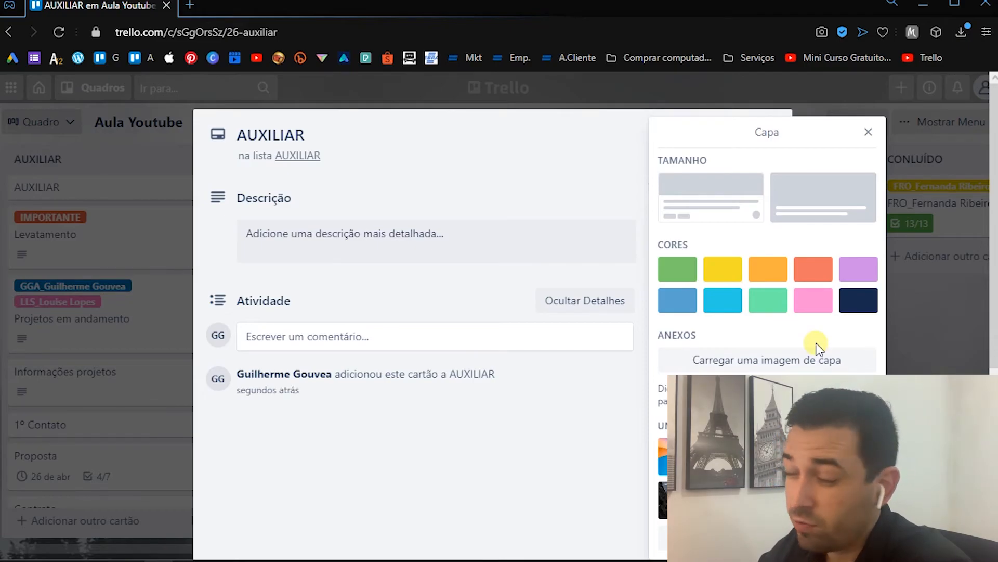
{"action": "left_click", "coordinate": [858, 299]}
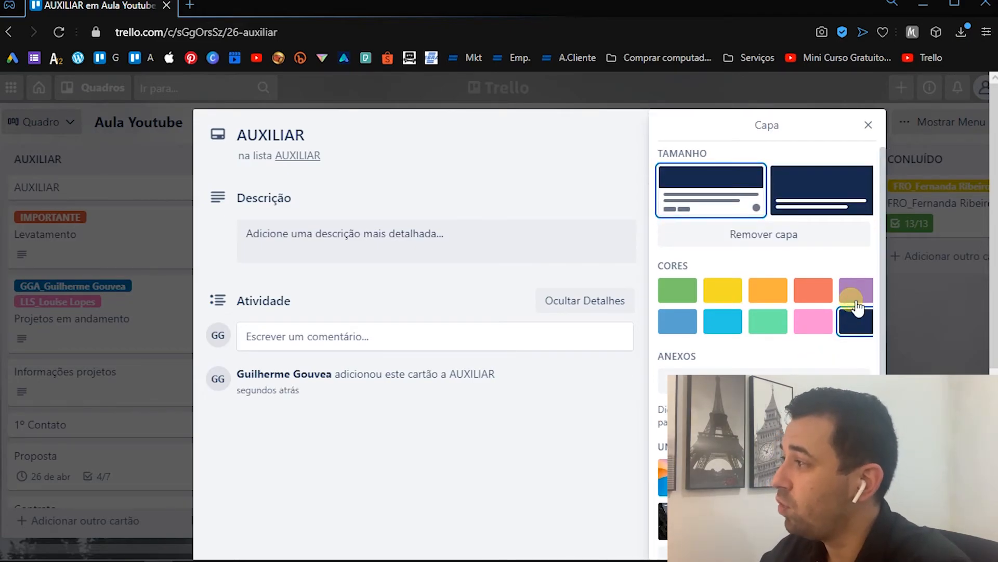
{"action": "left_click", "coordinate": [811, 197]}
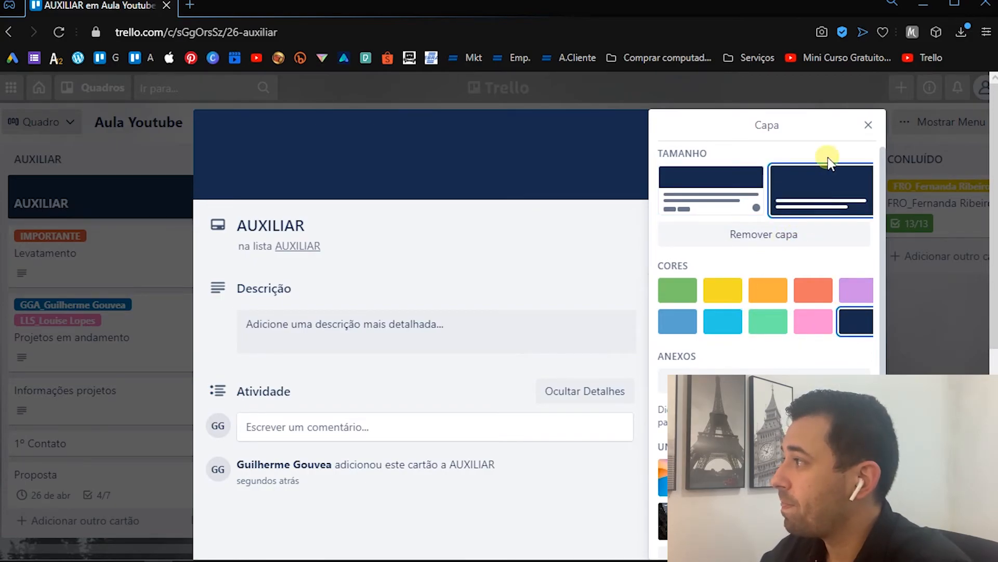
{"action": "left_click", "coordinate": [864, 125]}
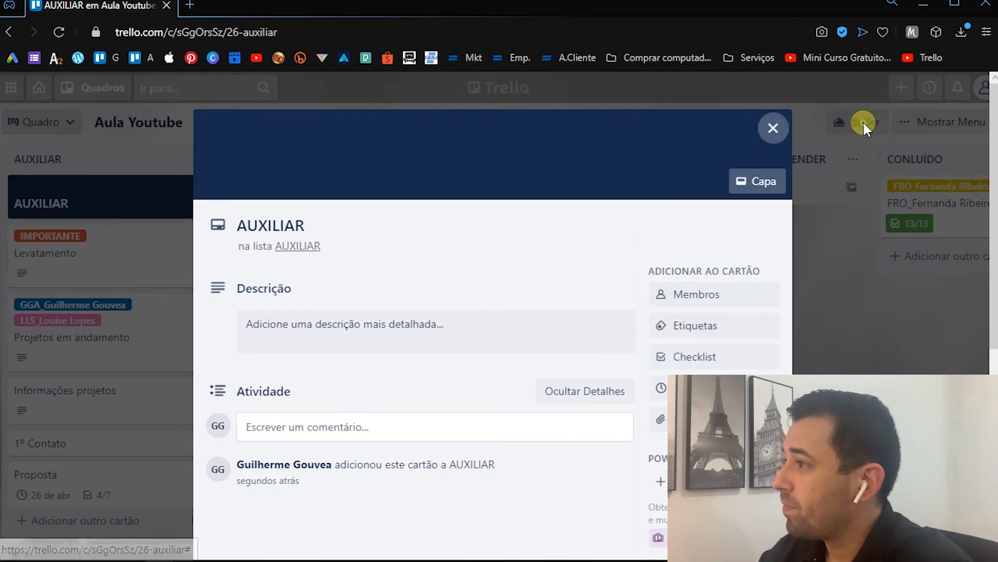
{"action": "left_click", "coordinate": [770, 128]}
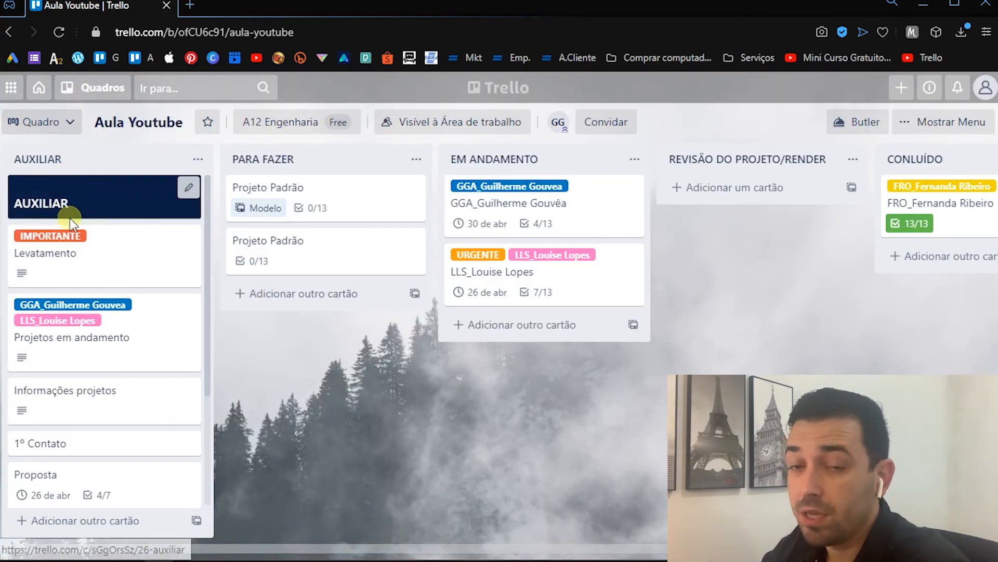
- Open the AUXILIAR card to view its empty description area, and close it
{"action": "left_click", "coordinate": [115, 202]}
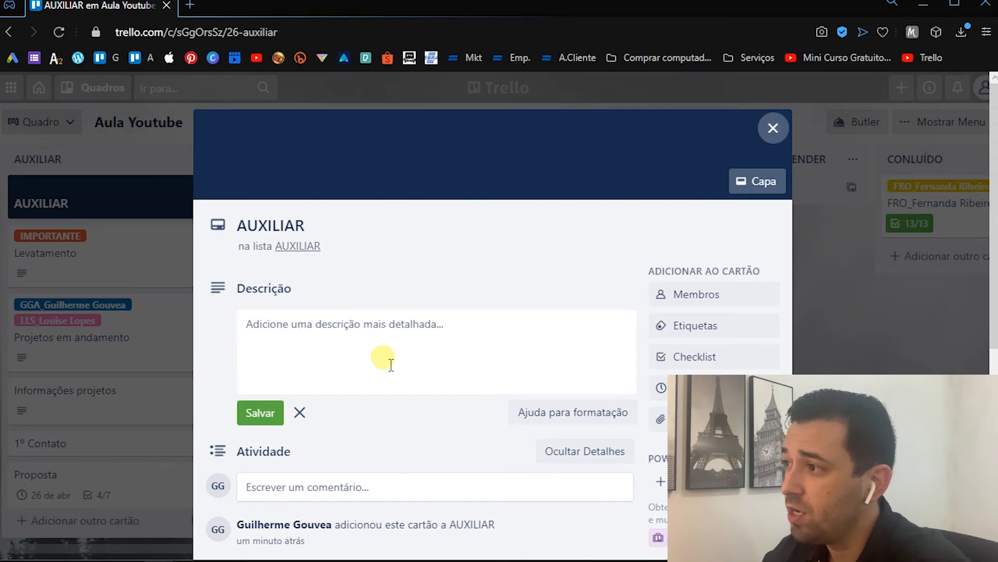
{"action": "left_click", "coordinate": [251, 290]}
{"action": "left_click", "coordinate": [161, 204]}
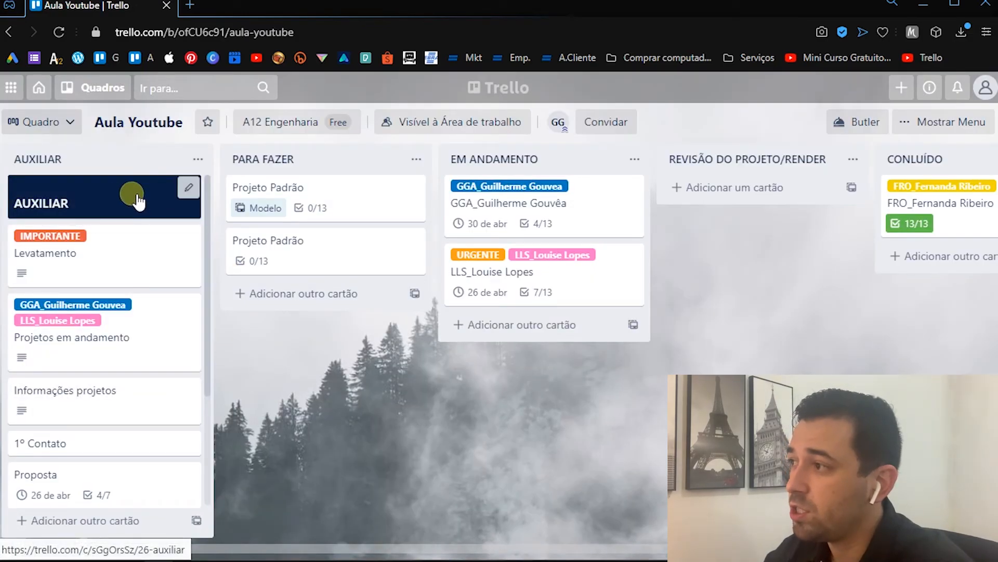
- Rename the AUXILIAR list to a single dot (".")
{"action": "left_click", "coordinate": [97, 157]}
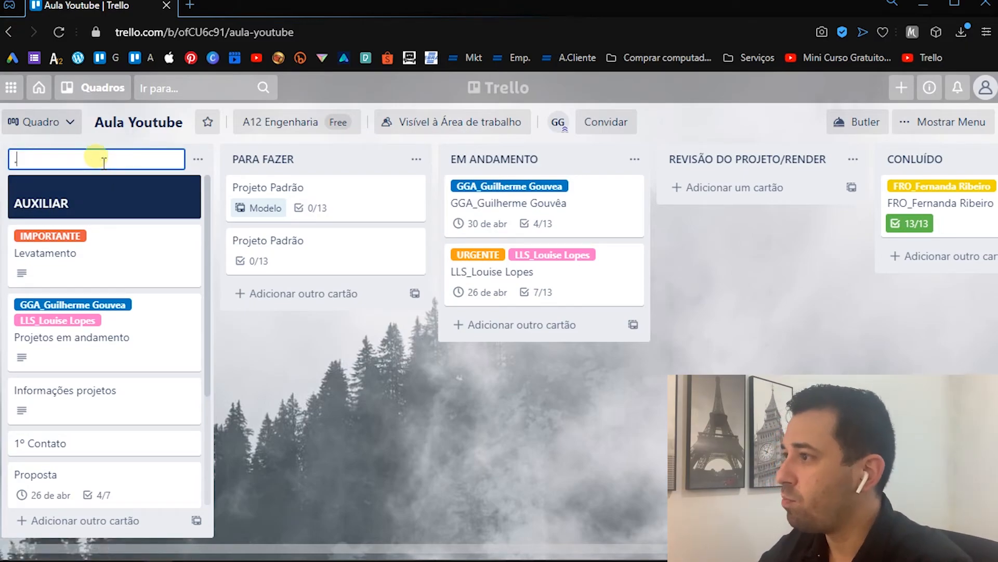
{"action": "type", "text": "."}
{"action": "key", "text": "Return"}
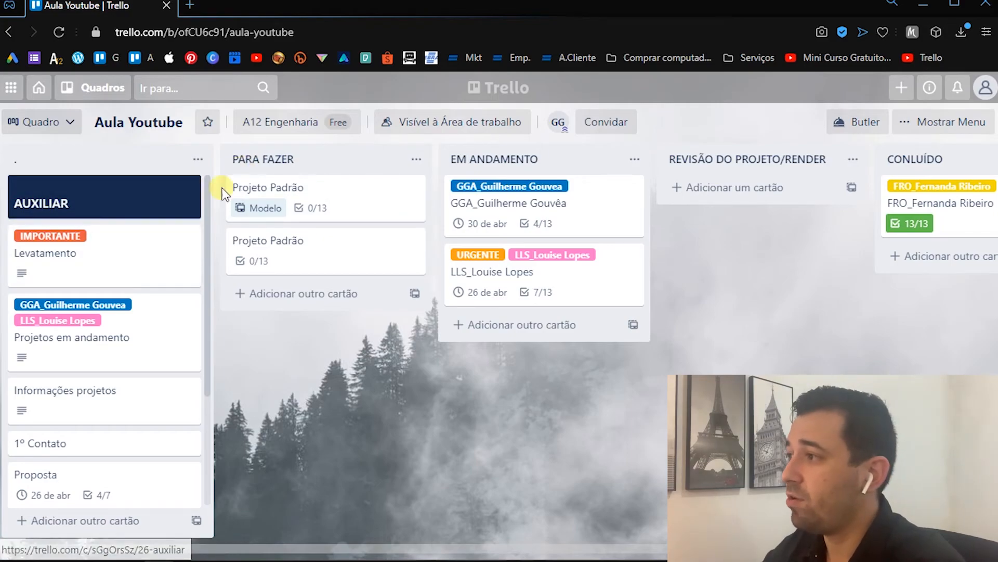
- Copy the PARA FAZER list title and add it as a new card at the end of that list
{"action": "left_click", "coordinate": [294, 159]}
{"action": "key", "text": "ctrl+c"}
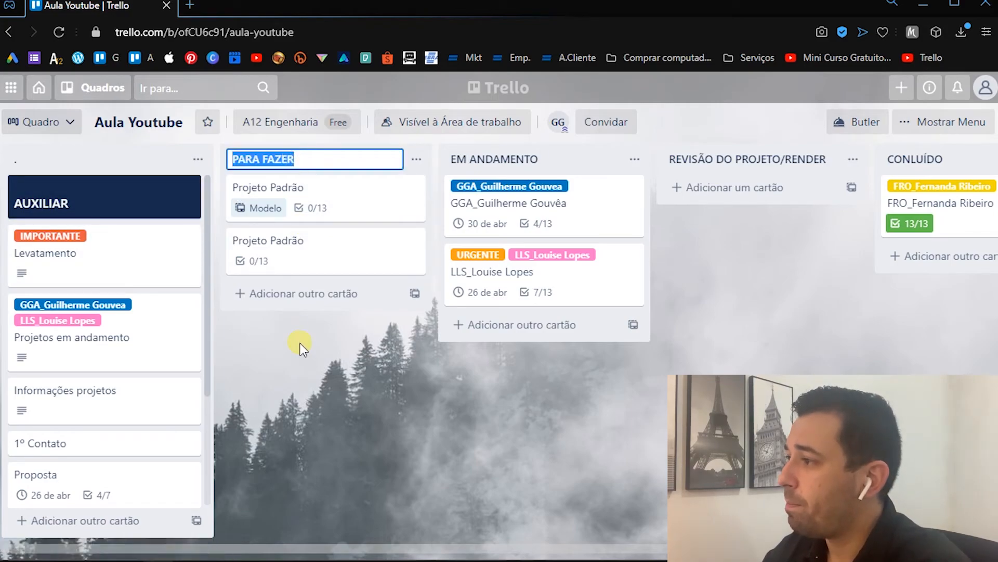
{"action": "left_click", "coordinate": [296, 345]}
{"action": "left_click", "coordinate": [303, 295]}
{"action": "key", "text": "ctrl+v"}
{"action": "key", "text": "Return"}
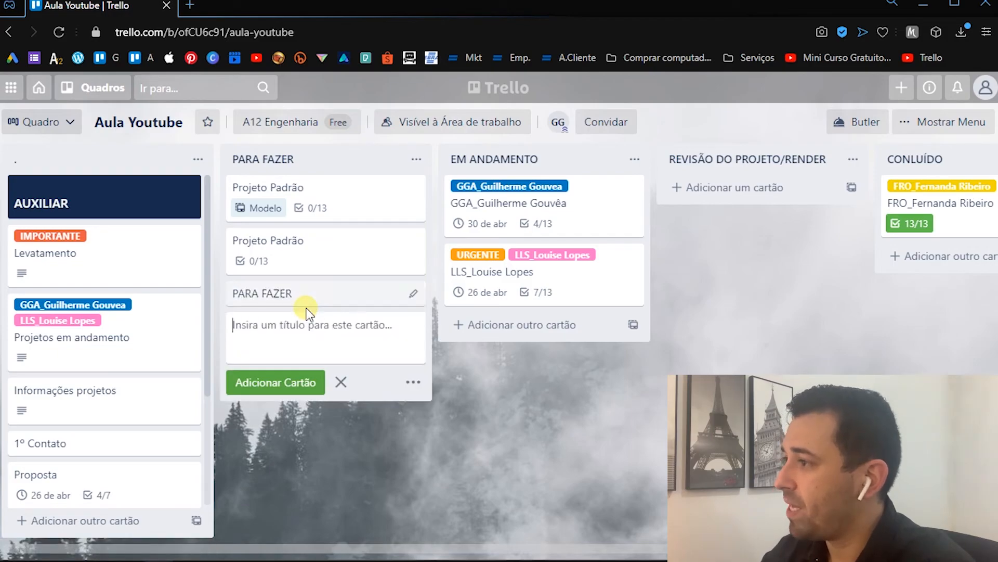
- Give the new PARA FAZER card an orange cover in the full-cover size, and close the card
{"action": "left_click", "coordinate": [315, 293]}
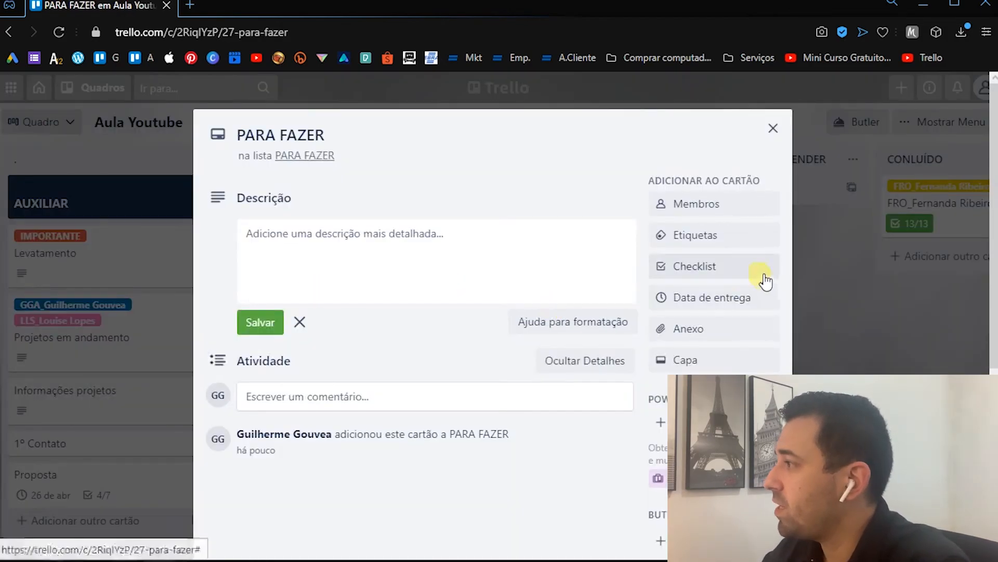
{"action": "left_click", "coordinate": [687, 361]}
{"action": "left_click", "coordinate": [811, 290]}
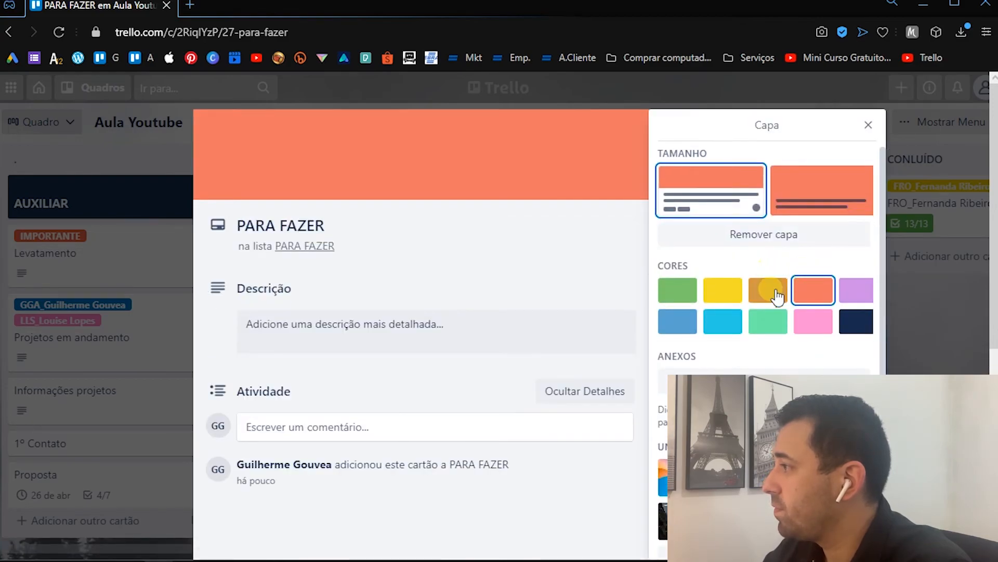
{"action": "left_click", "coordinate": [771, 289]}
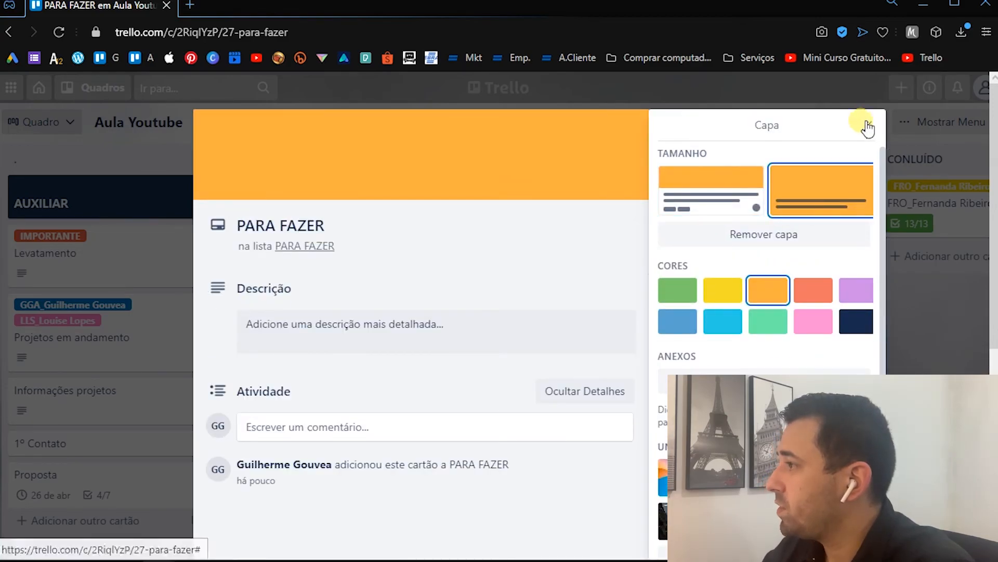
{"action": "left_click", "coordinate": [868, 125]}
{"action": "key", "text": "Escape"}
- Move the PARA FAZER card to the start of its list and rename that list to a single dot (".")
{"action": "left_click_drag", "start_coordinate": [375, 297], "coordinate": [330, 172]}
{"action": "left_click", "coordinate": [330, 172]}
{"action": "key", "text": "BackSpace"}
{"action": "type", "text": "."}
{"action": "key", "text": "Return"}
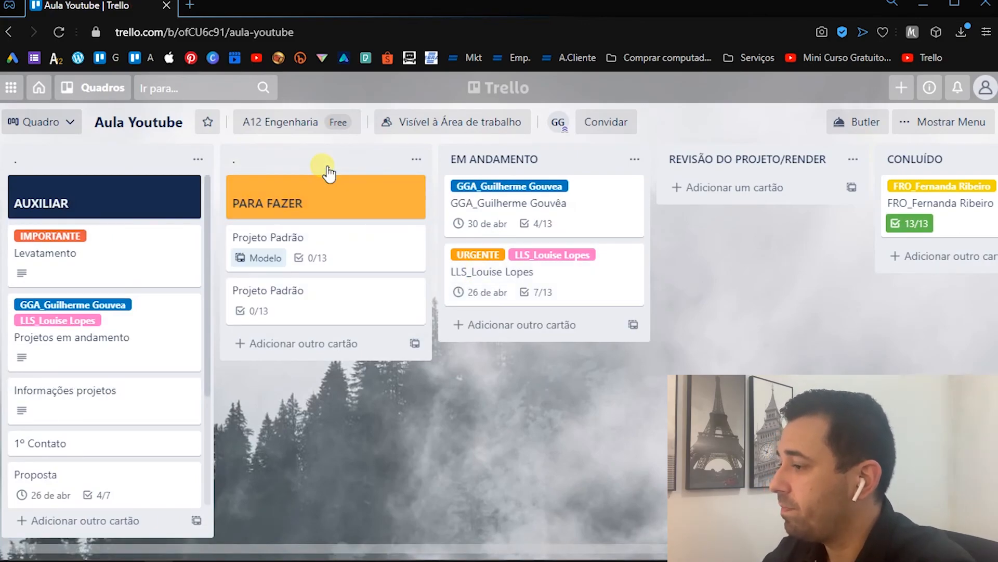
- Copy the EM ANDAMENTO list title, add it as a new card in that list, and move the card to the start
{"action": "left_click", "coordinate": [479, 160]}
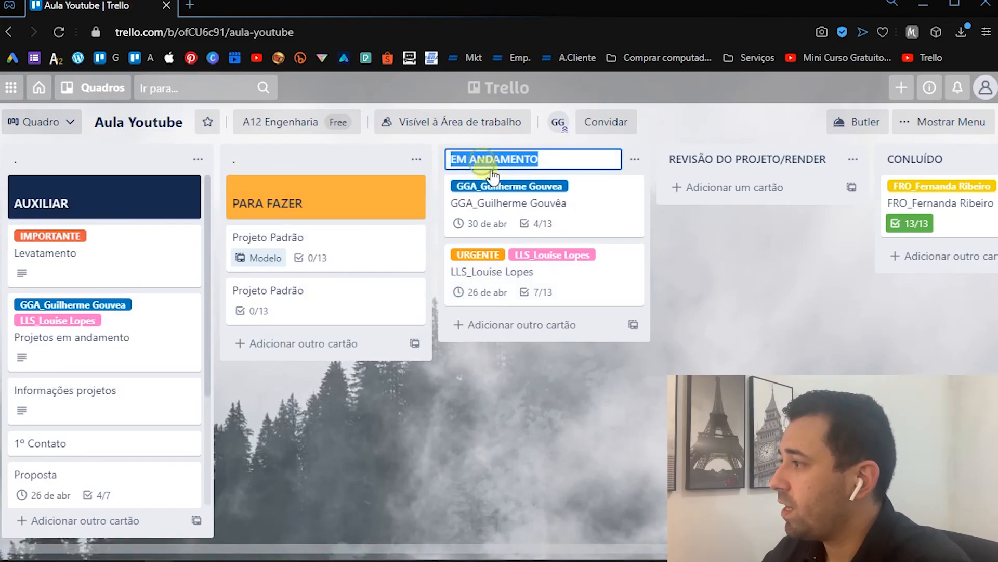
{"action": "left_click", "coordinate": [510, 325]}
{"action": "key", "text": "ctrl+v"}
{"action": "key", "text": "Return"}
{"action": "left_click_drag", "start_coordinate": [512, 327], "coordinate": [516, 192]}
- Give the EM ANDAMENTO card a mint green cover in the full-cover size, and close the card
{"action": "left_click", "coordinate": [516, 192]}
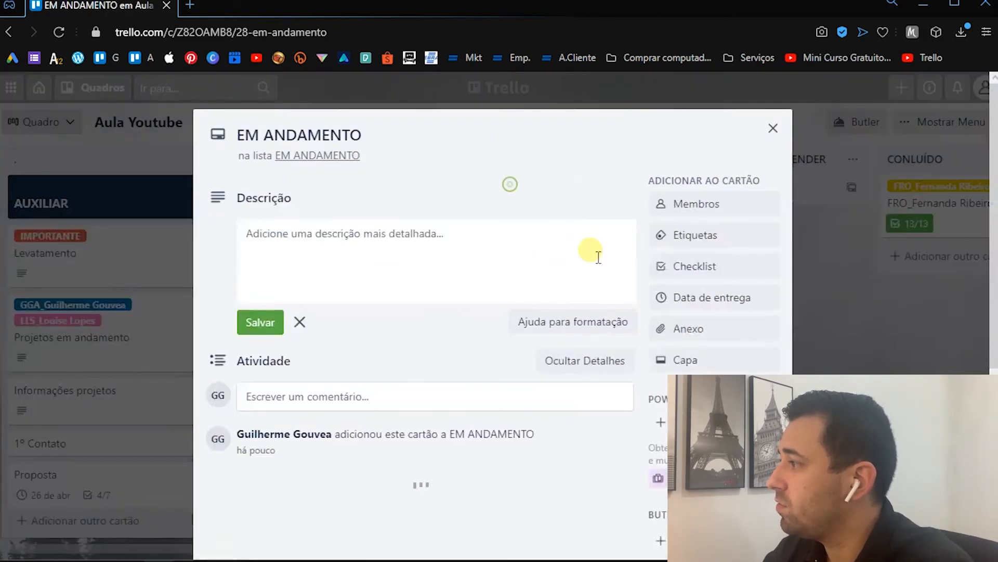
{"action": "left_click", "coordinate": [687, 360]}
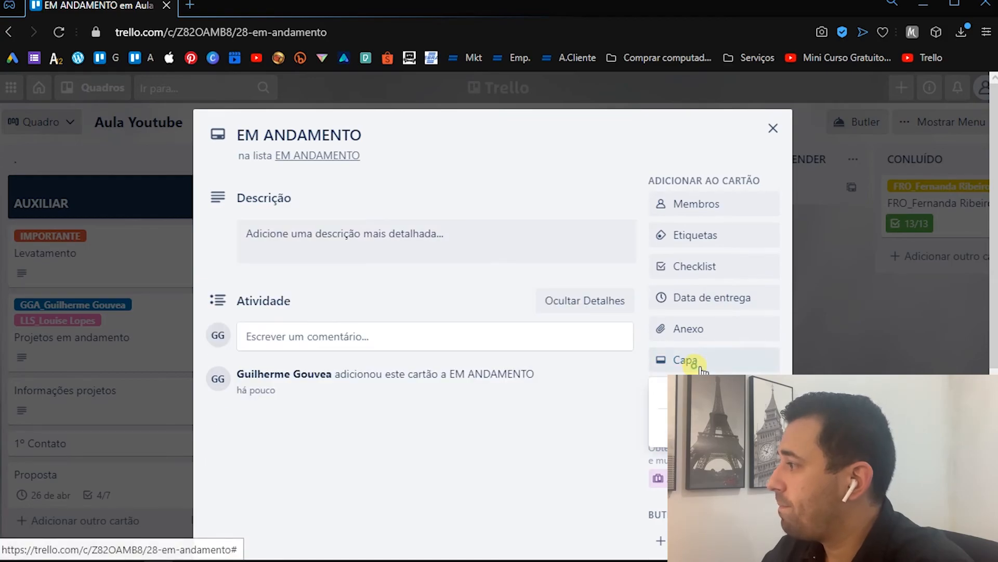
{"action": "left_click", "coordinate": [686, 360]}
{"action": "left_click", "coordinate": [775, 307]}
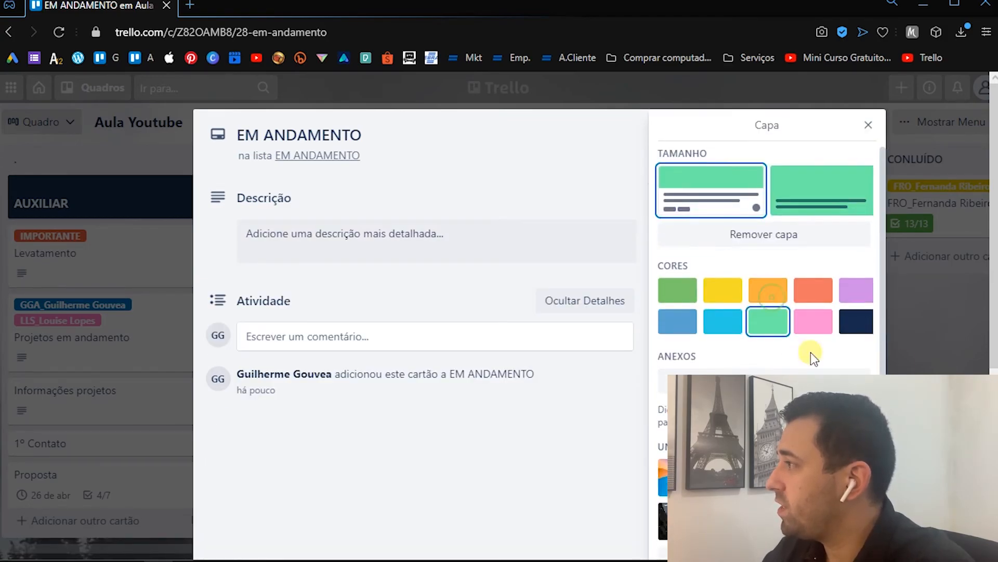
{"action": "left_click", "coordinate": [819, 196]}
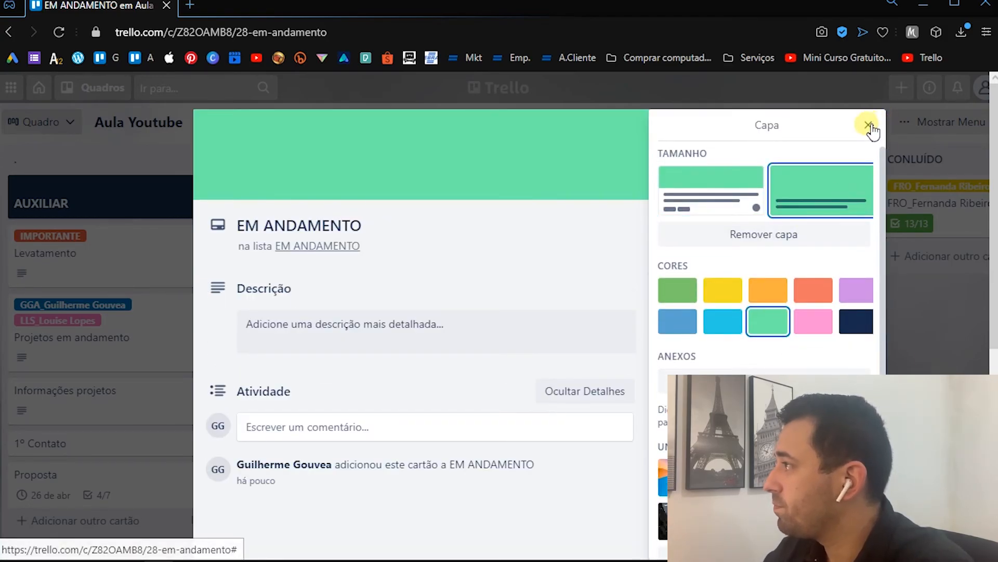
{"action": "left_click", "coordinate": [868, 126]}
{"action": "left_click", "coordinate": [769, 127]}
- Rename the EM ANDAMENTO list to a single dot (".")
{"action": "left_click", "coordinate": [539, 161]}
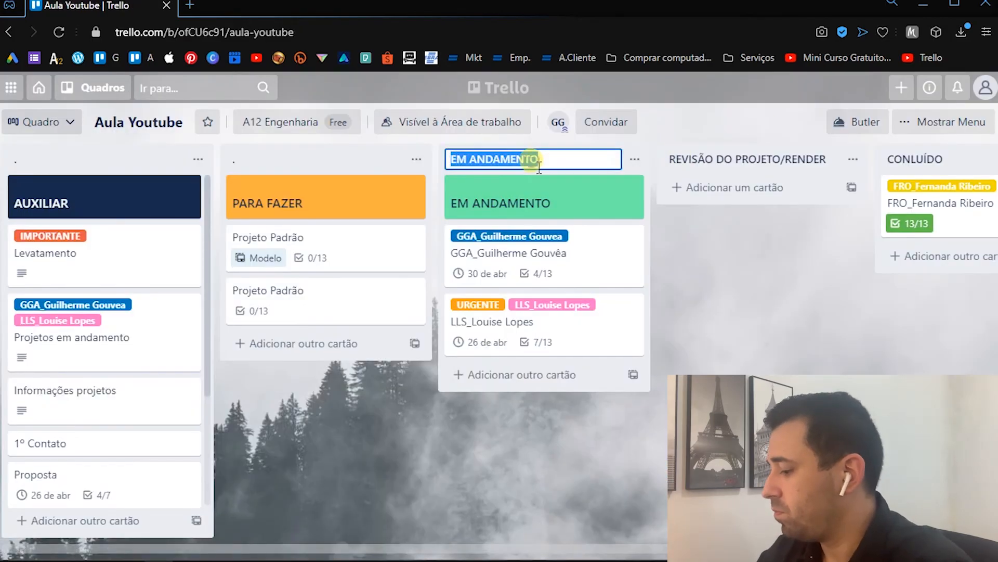
{"action": "key", "text": "BackSpace"}
{"action": "type", "text": "."}
{"action": "key", "text": "Return"}
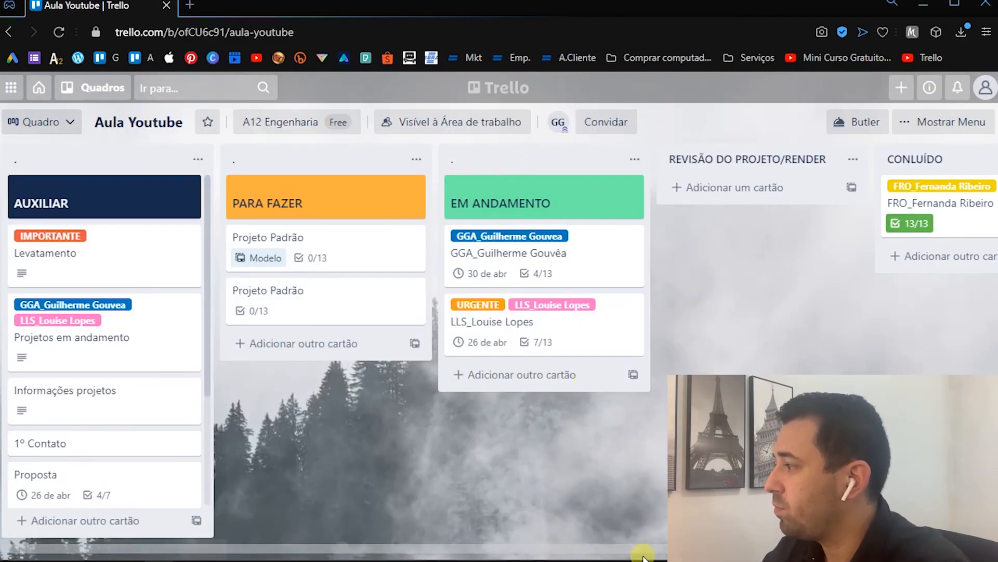
- Copy the REVISÃO DO PROJETO/RENDER list title and add it as a new card in that list
{"action": "left_click_drag", "start_coordinate": [701, 379], "coordinate": [460, 378]}
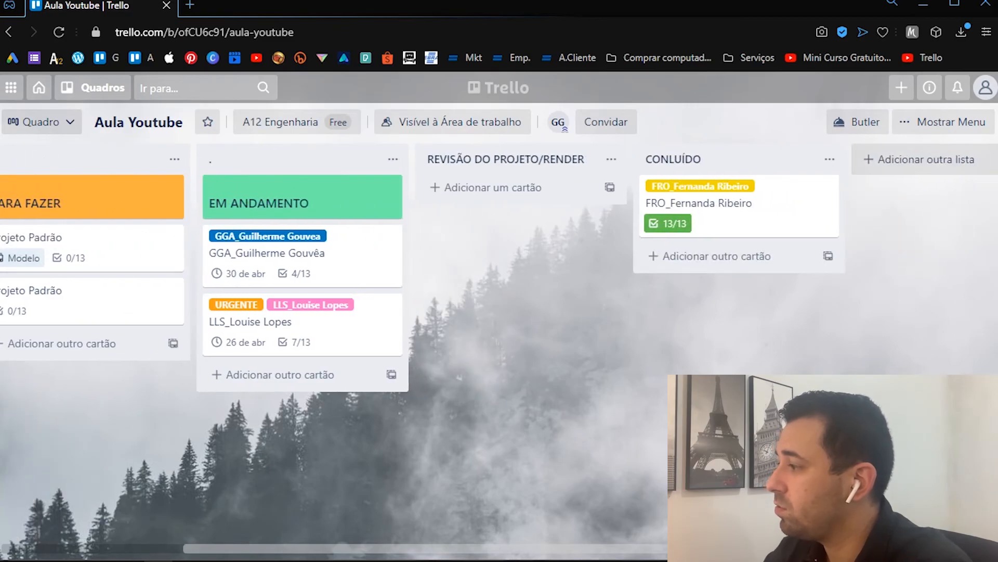
{"action": "left_click_drag", "start_coordinate": [636, 538], "coordinate": [660, 546]}
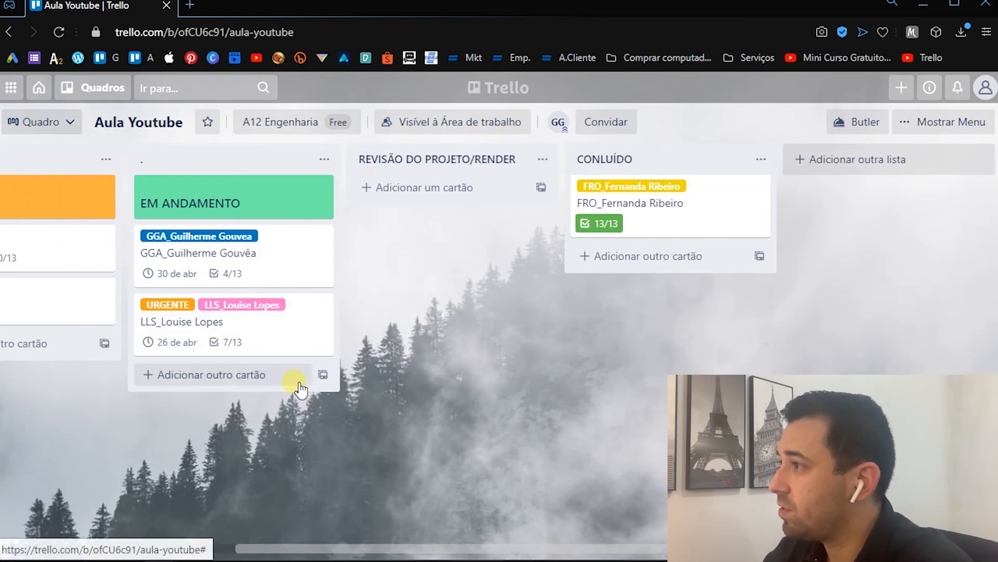
{"action": "left_click", "coordinate": [461, 156]}
{"action": "key", "text": "ctrl+c"}
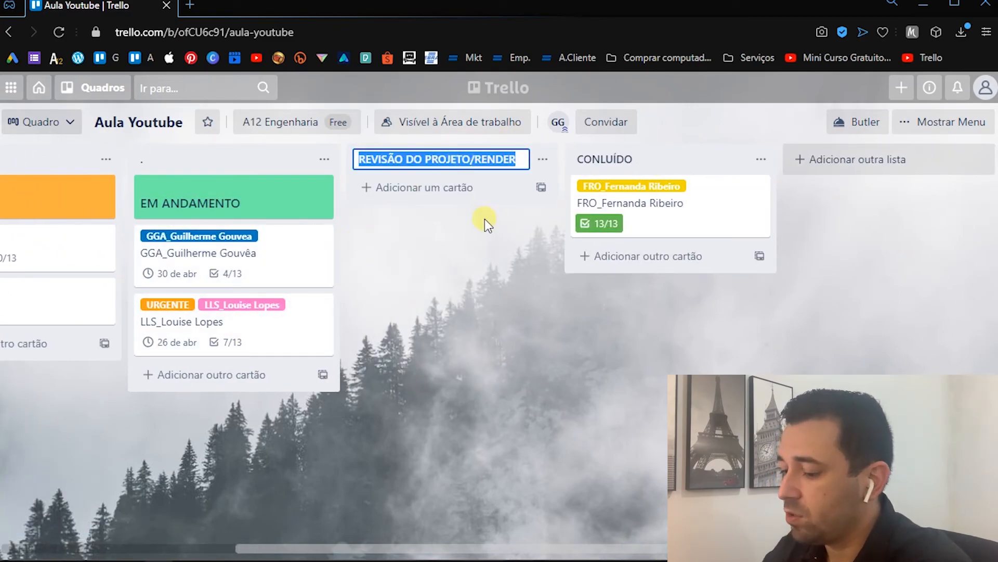
{"action": "left_click", "coordinate": [461, 193]}
{"action": "key", "text": "ctrl+v"}
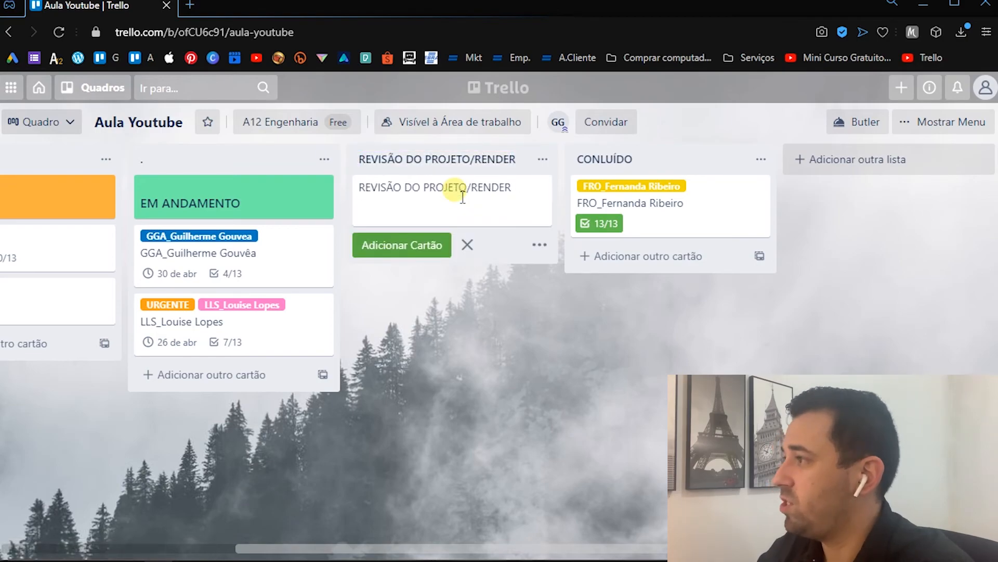
{"action": "key", "text": "Return"}
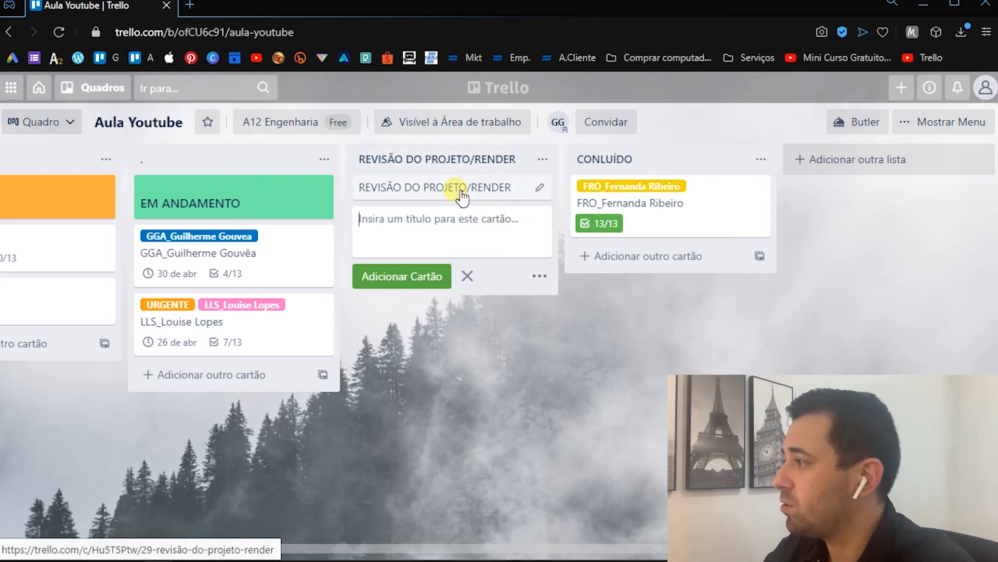
- Give the REVISÃO DO PROJETO/RENDER card a coral red cover in the full-cover size, and close the card
{"action": "left_click", "coordinate": [461, 194]}
{"action": "left_click", "coordinate": [717, 358]}
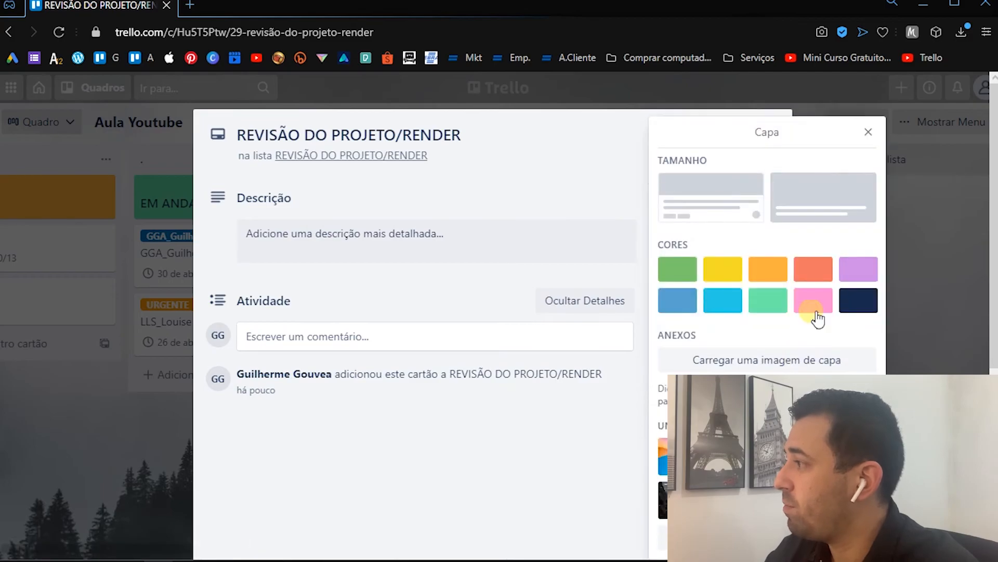
{"action": "left_click", "coordinate": [822, 265]}
{"action": "left_click", "coordinate": [848, 197]}
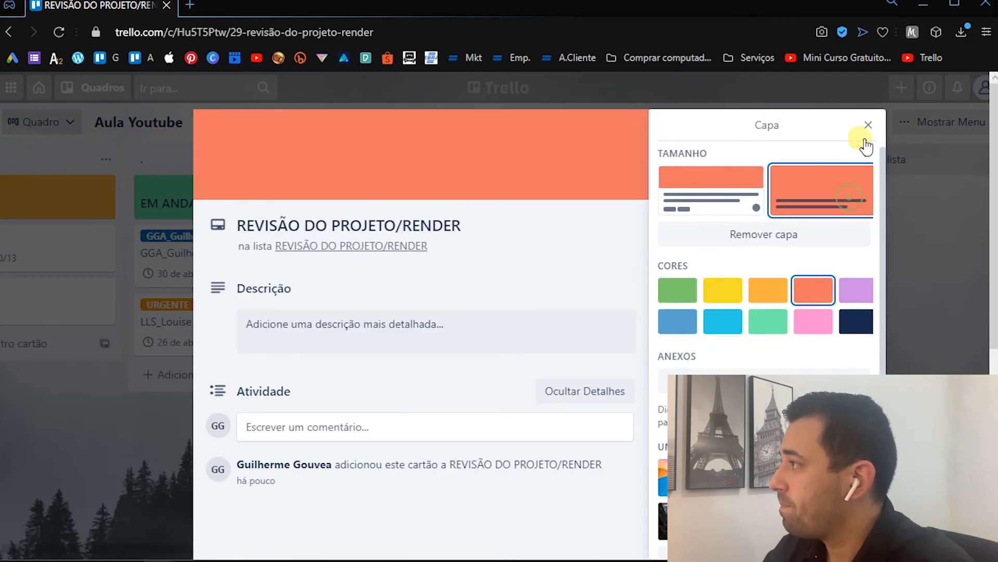
{"action": "left_click", "coordinate": [869, 124]}
{"action": "left_click", "coordinate": [772, 127]}
- Rename the REVISÃO DO PROJETO/RENDER list to a single dot (".")
{"action": "left_click", "coordinate": [453, 158]}
{"action": "type", "text": "."}
{"action": "key", "text": "Return"}
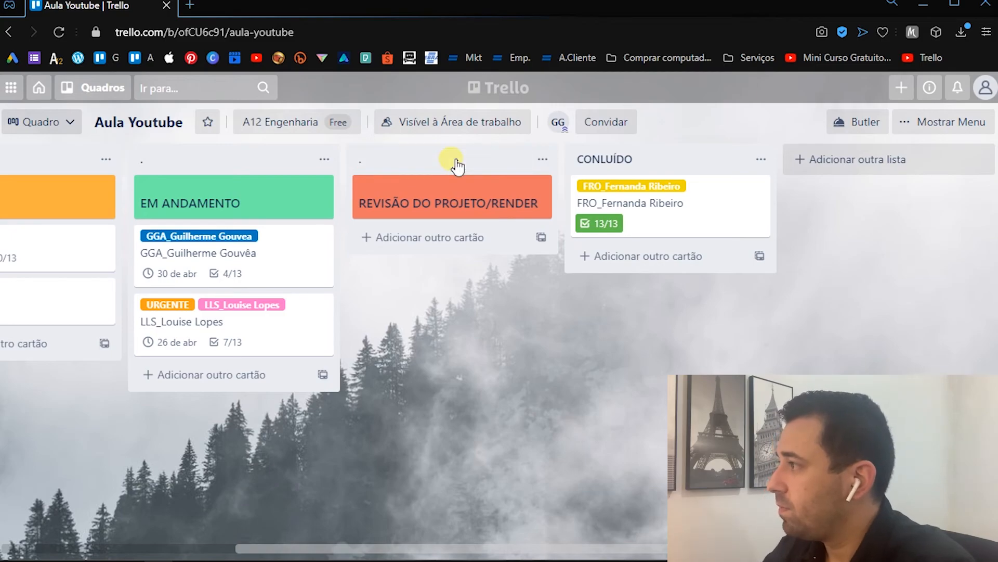
- Copy the CONLUÍDO list title and add it as a new card at the end of that list
{"action": "left_click", "coordinate": [594, 168]}
{"action": "left_click", "coordinate": [660, 283]}
{"action": "left_click", "coordinate": [662, 155]}
{"action": "key", "text": "ctrl+c"}
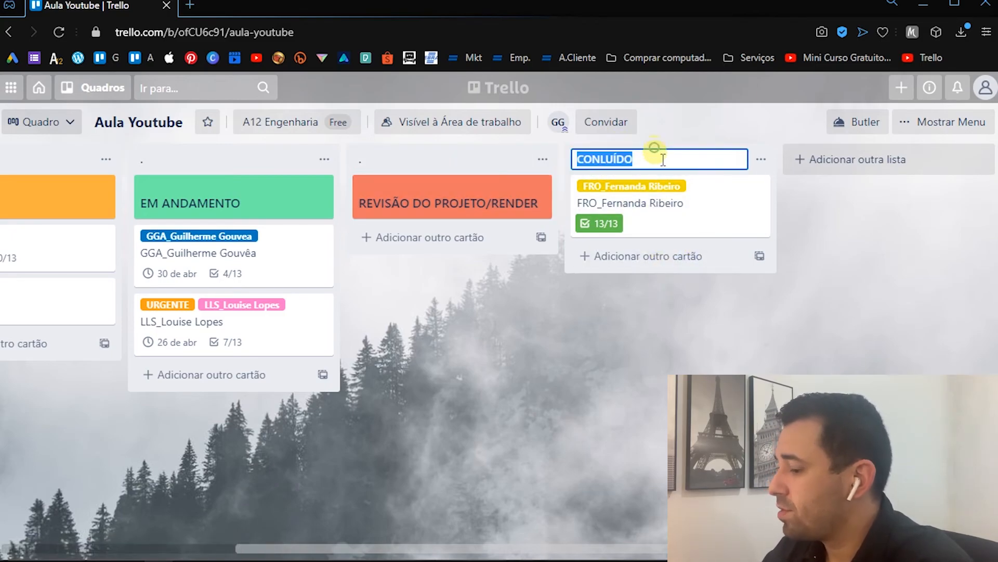
{"action": "left_click", "coordinate": [646, 256]}
{"action": "key", "text": "ctrl+v"}
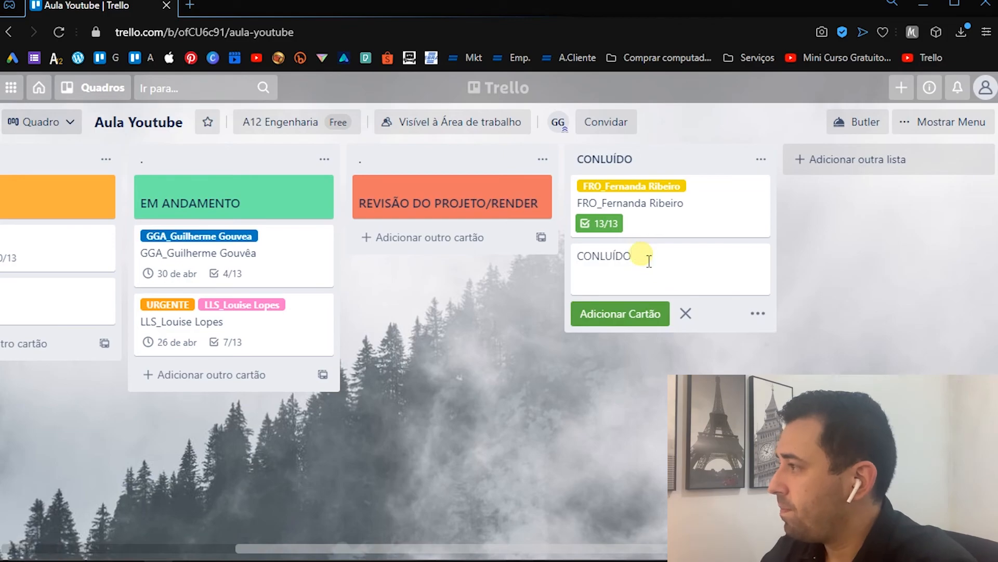
{"action": "key", "text": "Return"}
- Give the CONLUÍDO card a green cover in the full-cover size, and close the card
{"action": "left_click", "coordinate": [647, 256]}
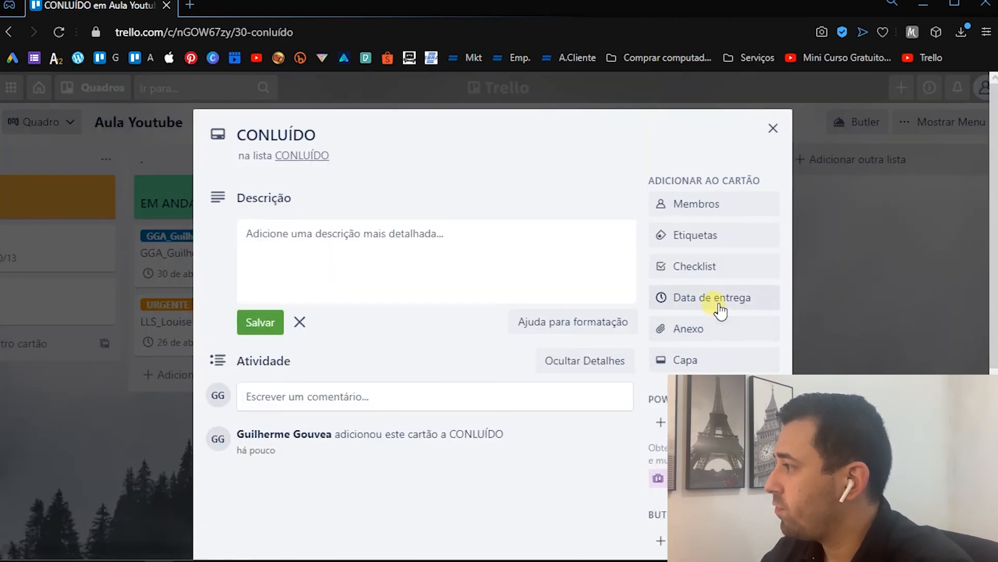
{"action": "left_click", "coordinate": [694, 358]}
{"action": "left_click", "coordinate": [681, 270]}
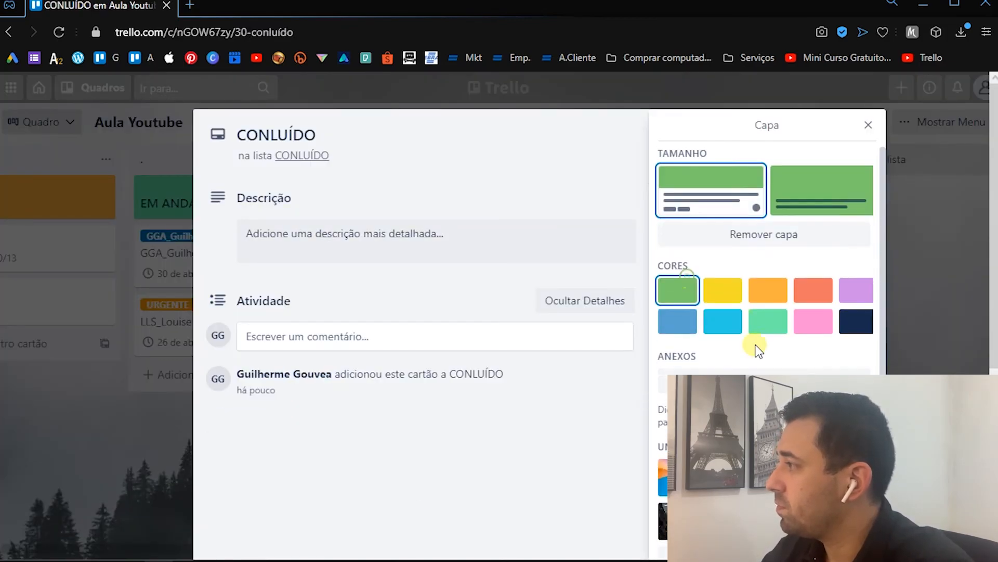
{"action": "left_click", "coordinate": [835, 189]}
{"action": "left_click", "coordinate": [868, 125]}
{"action": "left_click", "coordinate": [774, 129]}
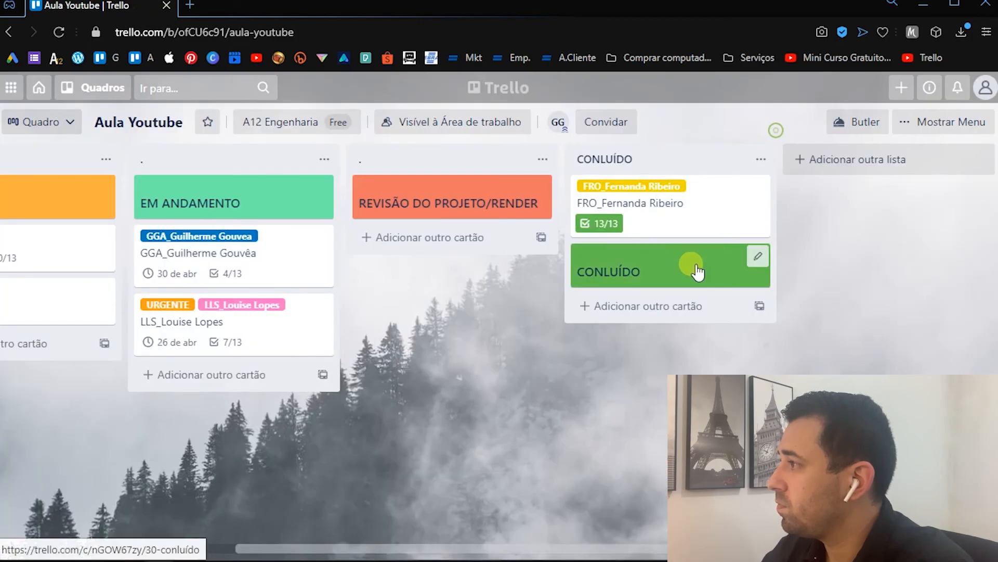
- Rename the CONLUÍDO list to a single dot (".") and move the green CONLUÍDO card to the start of the list
{"action": "left_click", "coordinate": [618, 160]}
{"action": "type", "text": "."}
{"action": "key", "text": "Return"}
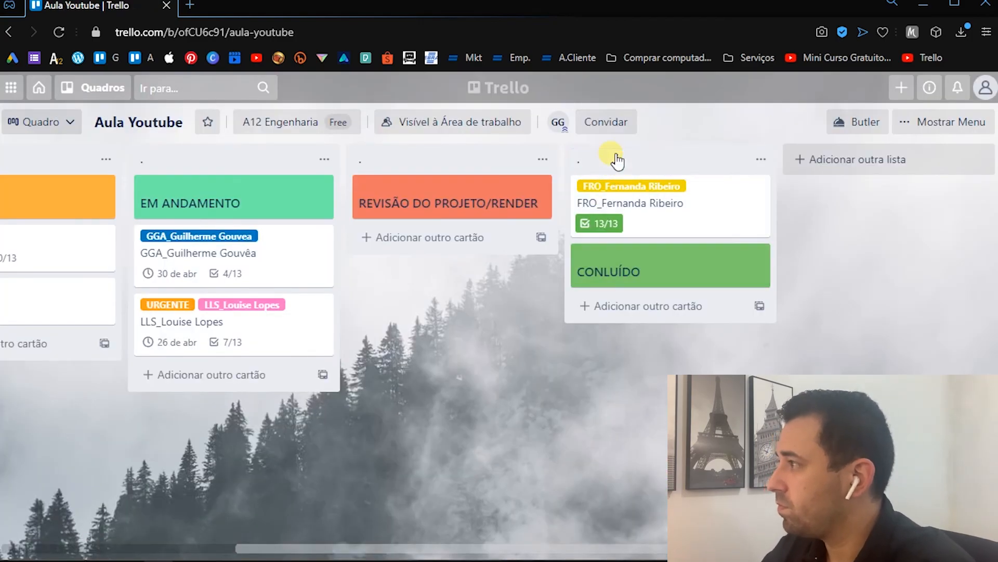
{"action": "left_click_drag", "start_coordinate": [619, 260], "coordinate": [614, 195]}
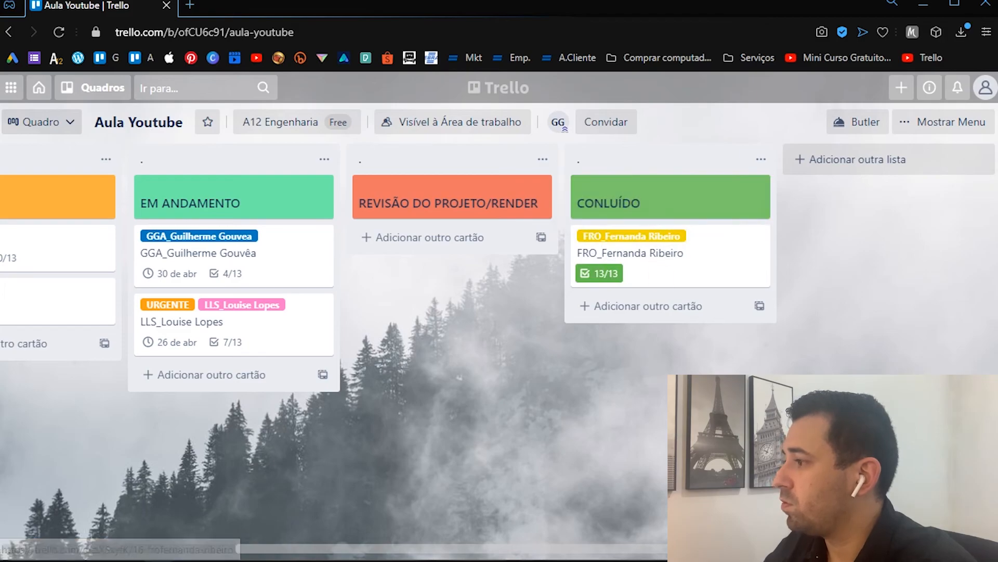
{"action": "left_click_drag", "start_coordinate": [446, 548], "coordinate": [229, 538]}
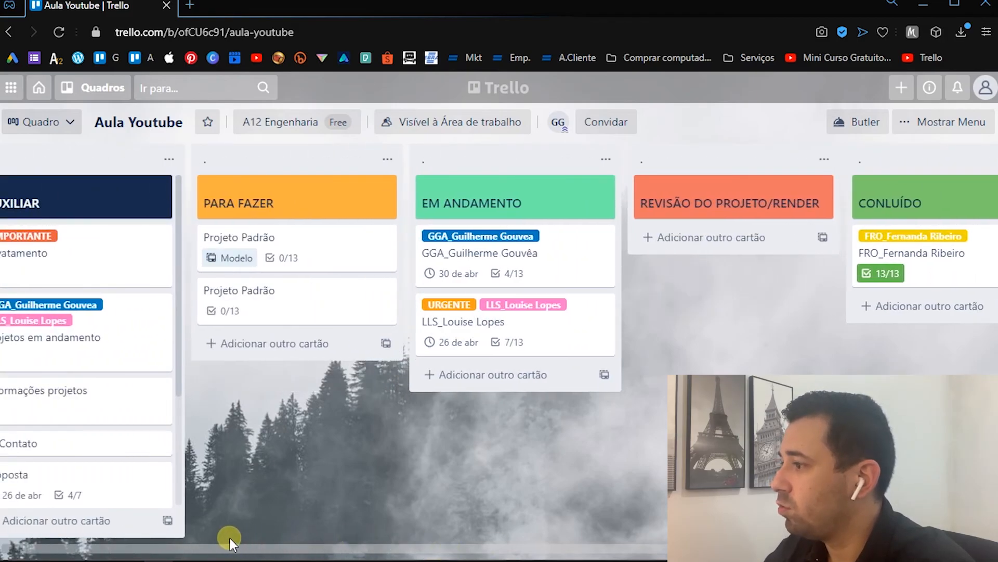
{"action": "left_click_drag", "start_coordinate": [310, 541], "coordinate": [270, 552]}
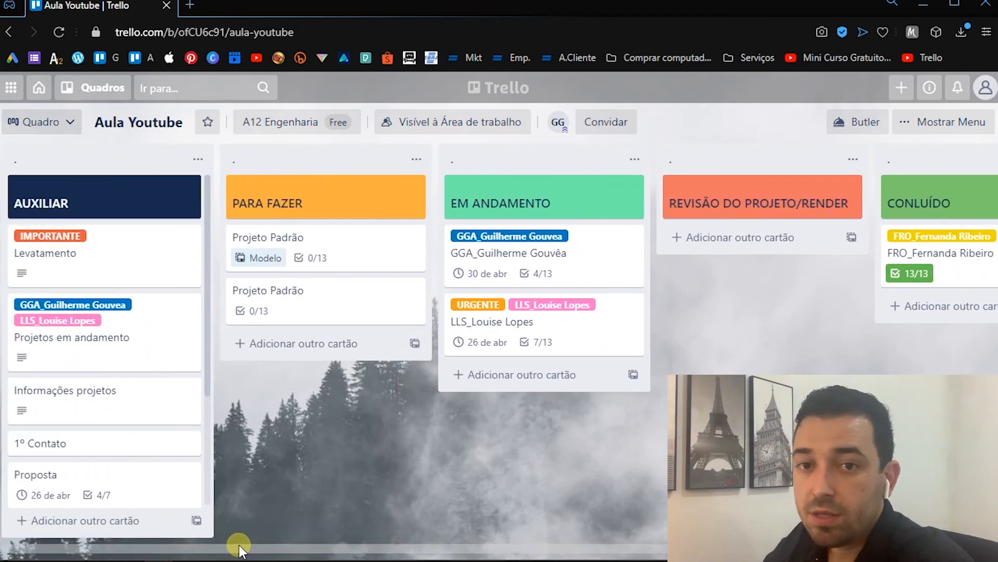